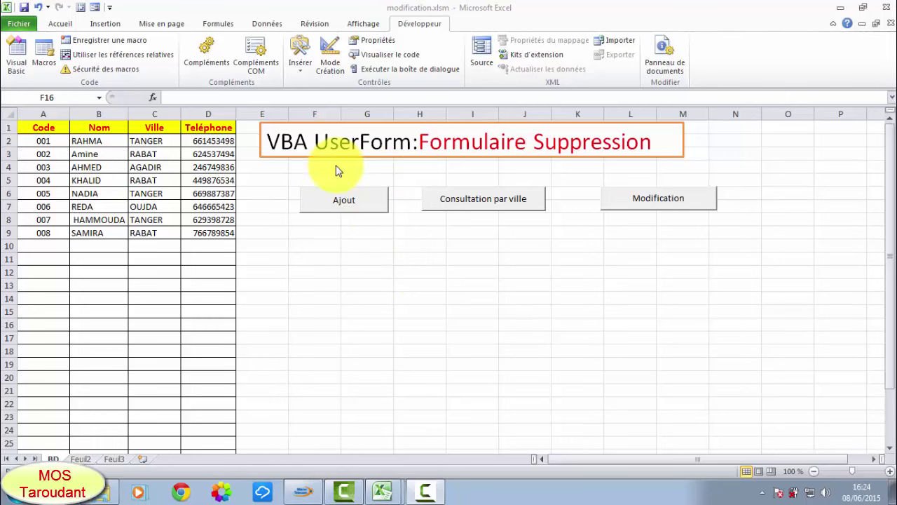
Open the add-record form, move it down and left, then close it
left_click(353, 205)
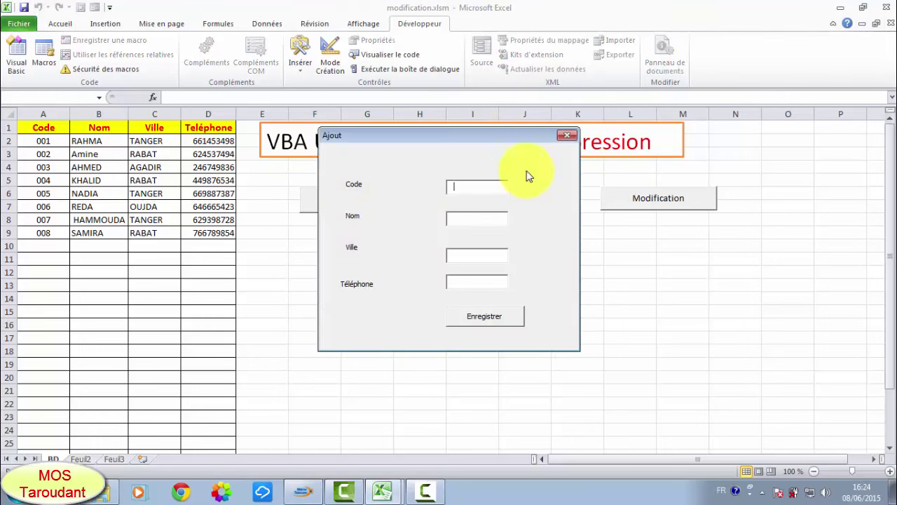
left_click_drag(520, 128, 356, 196)
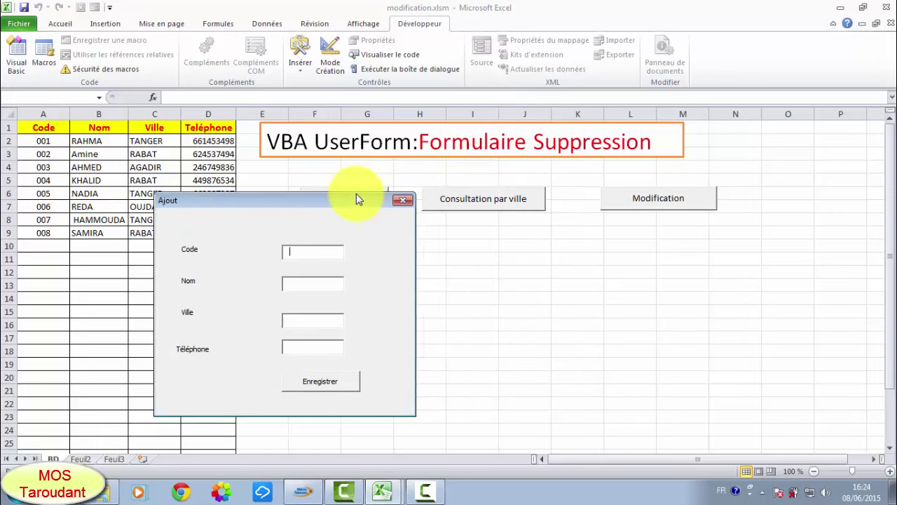
left_click(403, 201)
In the lookup-by-city form, view RAHMA, pick AGADIR to show AHMED's code and telephone
left_click(466, 199)
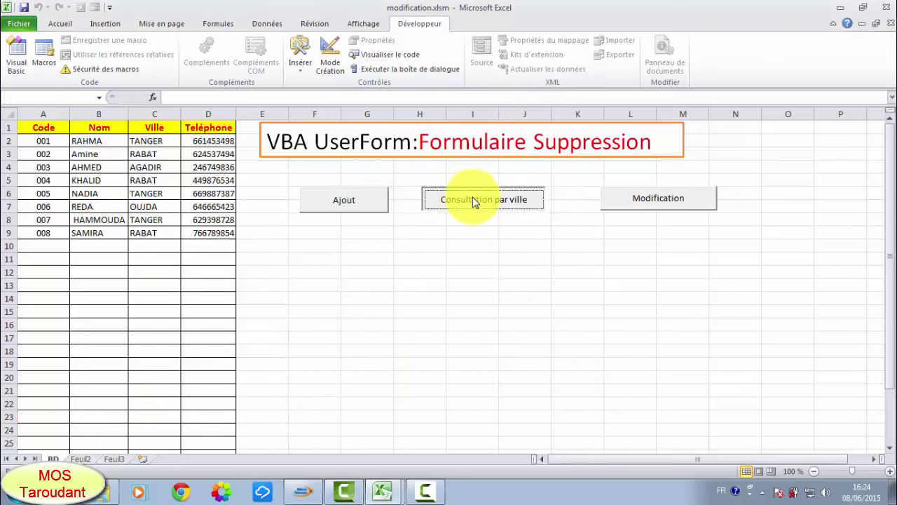
left_click(522, 163)
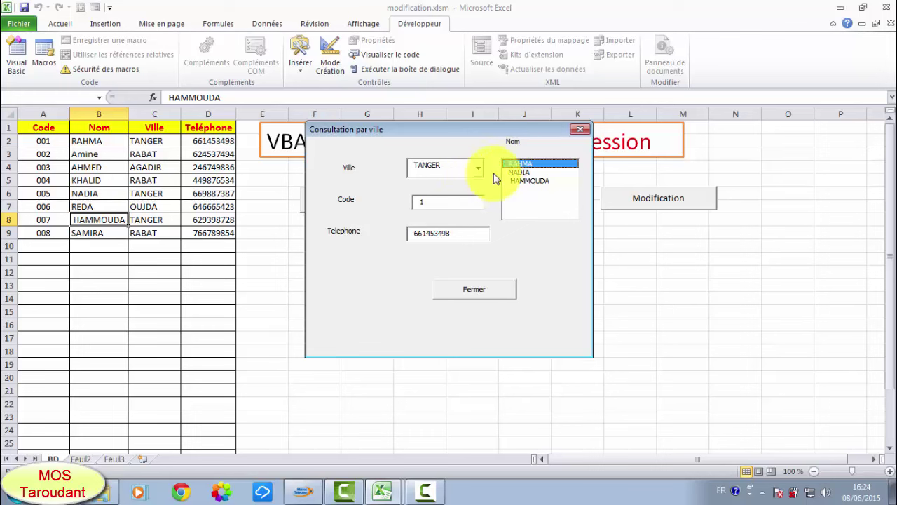
left_click(479, 171)
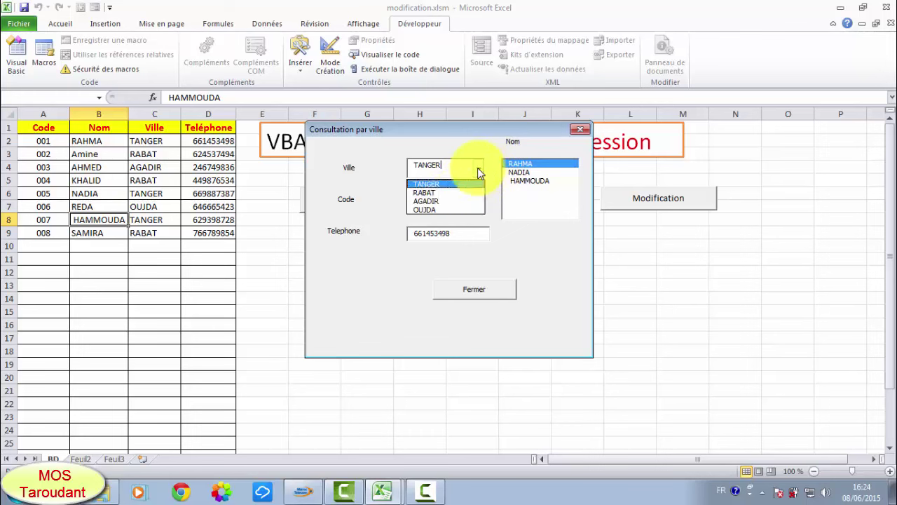
left_click(452, 200)
left_click(524, 164)
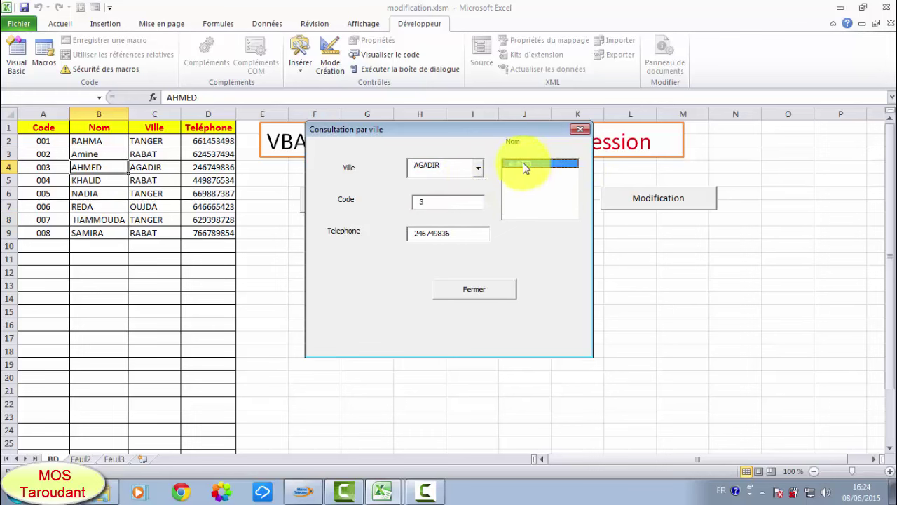
left_click(581, 131)
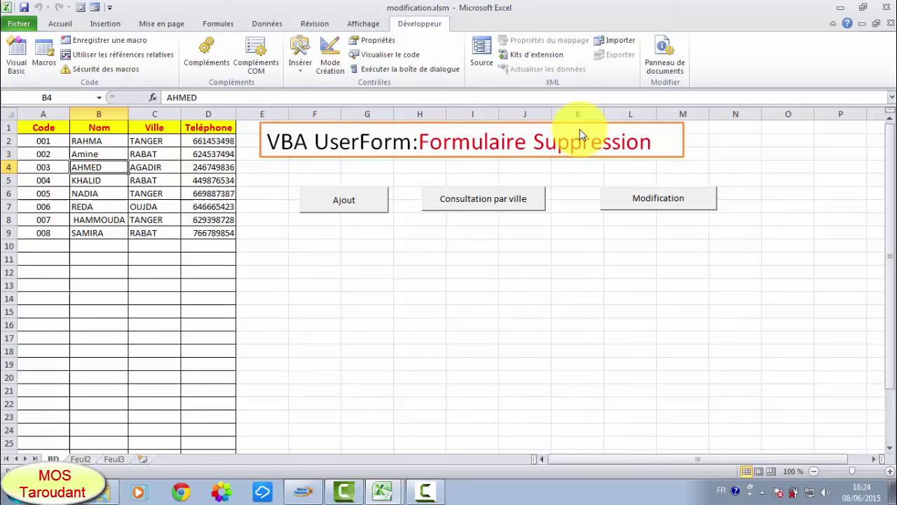
Change the first record's name from RAHMA to RAHMA1 and confirm the modification
left_click(637, 201)
type("1")
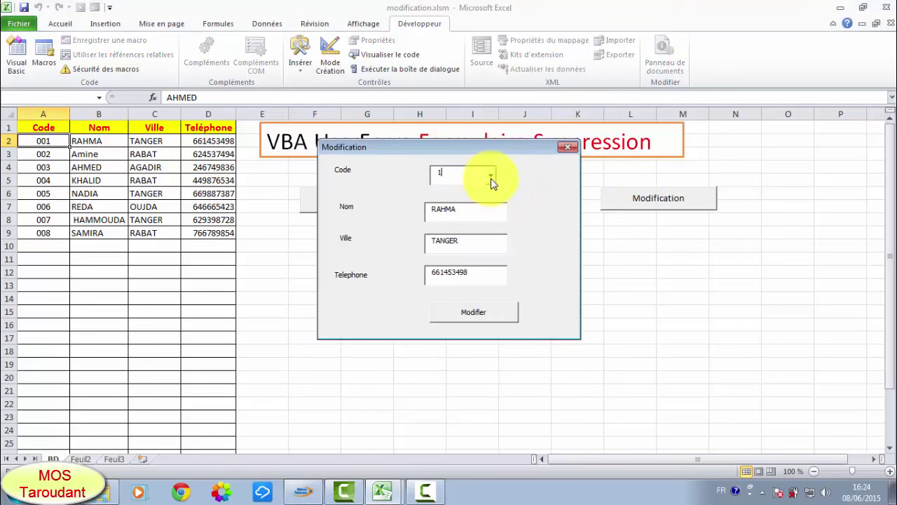
left_click(459, 212)
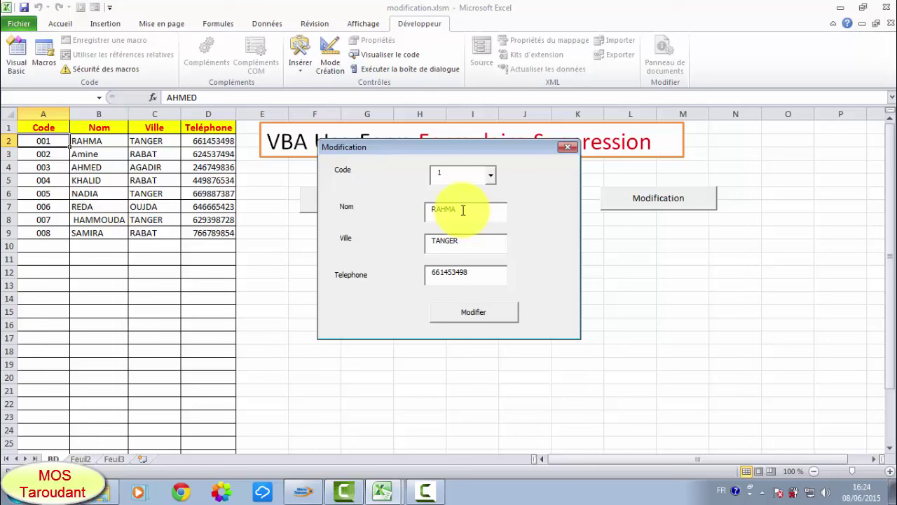
type("1")
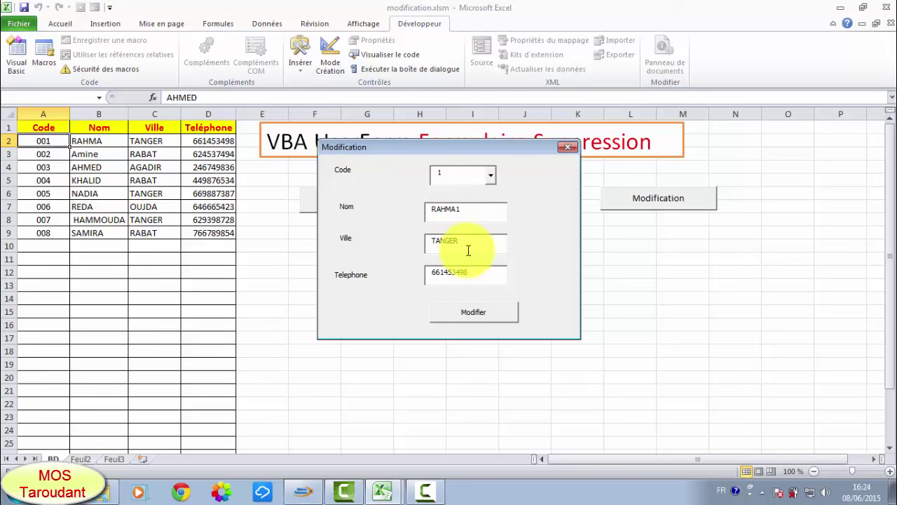
left_click(477, 314)
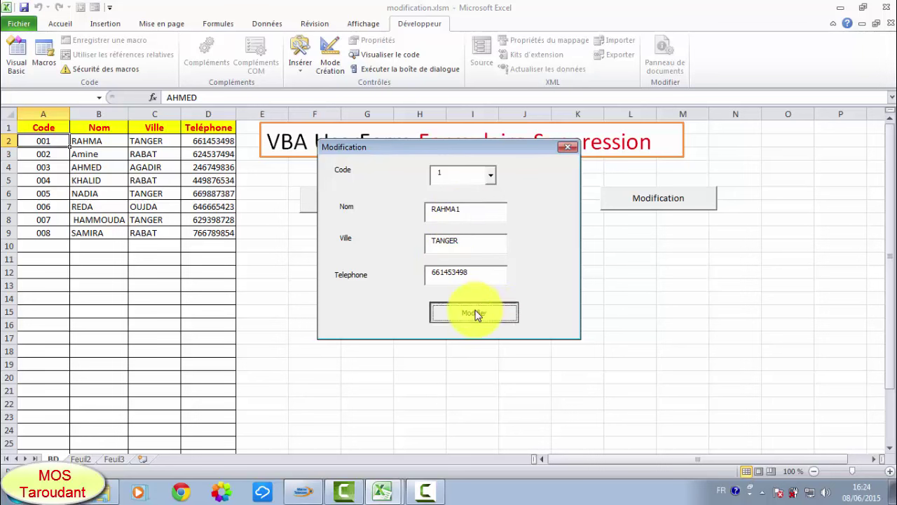
left_click(437, 286)
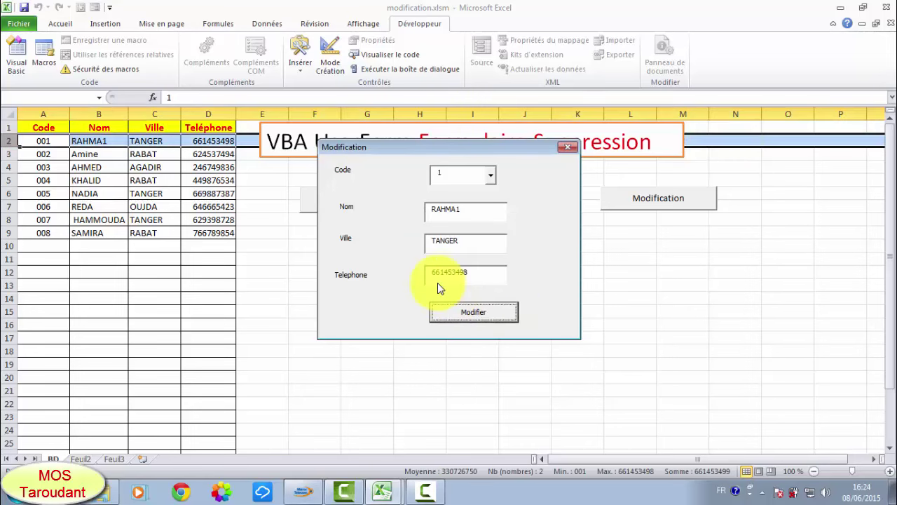
left_click(568, 146)
Draw a new command button below Modification and type Suppression as its caption
left_click(300, 55)
left_click(293, 115)
left_click_drag(610, 225, 717, 245)
left_click(373, 40)
left_click(98, 139)
type("Sup")
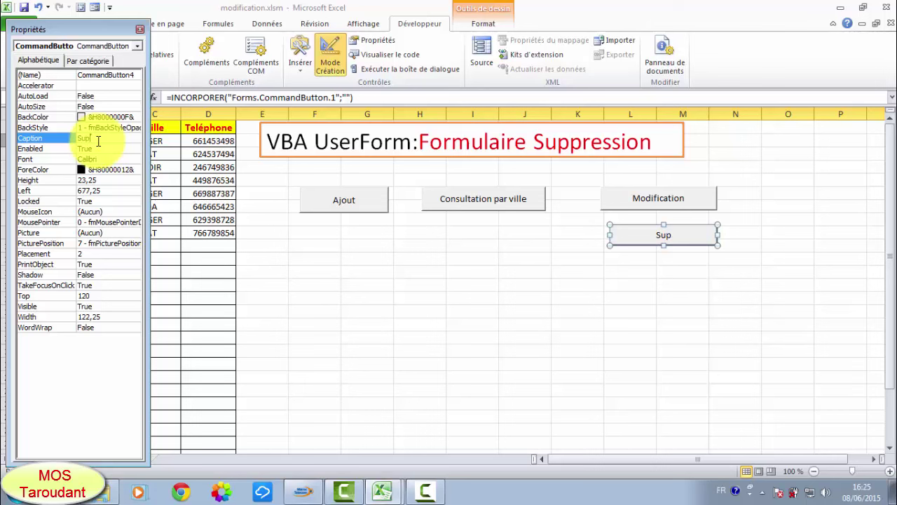
type("pressi")
type("on")
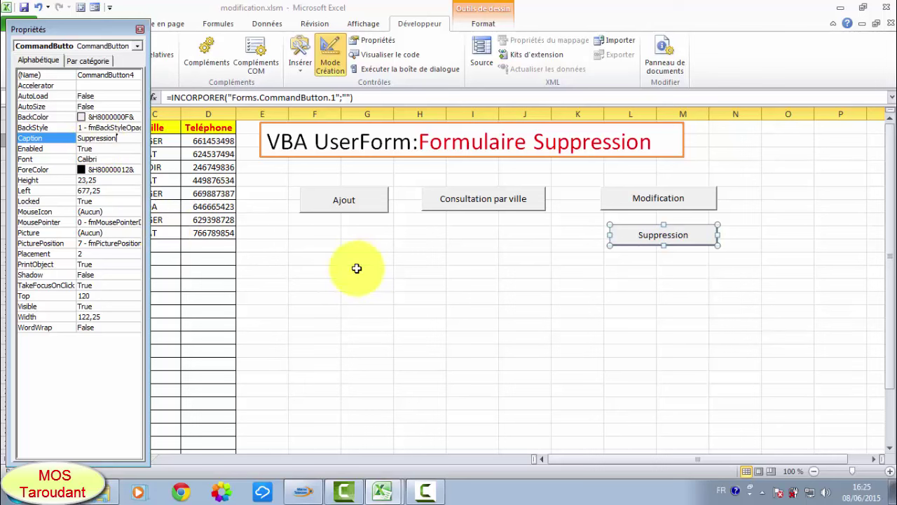
Commit the Suppression caption on the new button and close the Properties pane
left_click(357, 269)
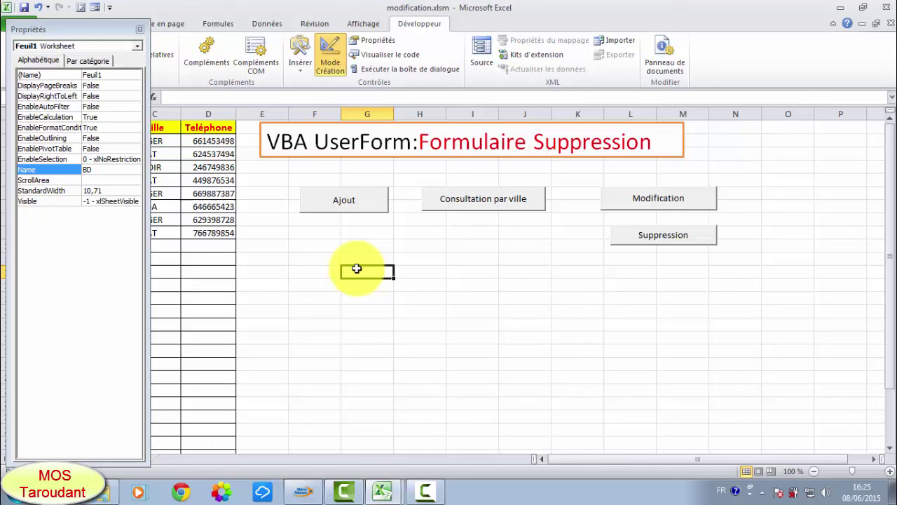
left_click(139, 29)
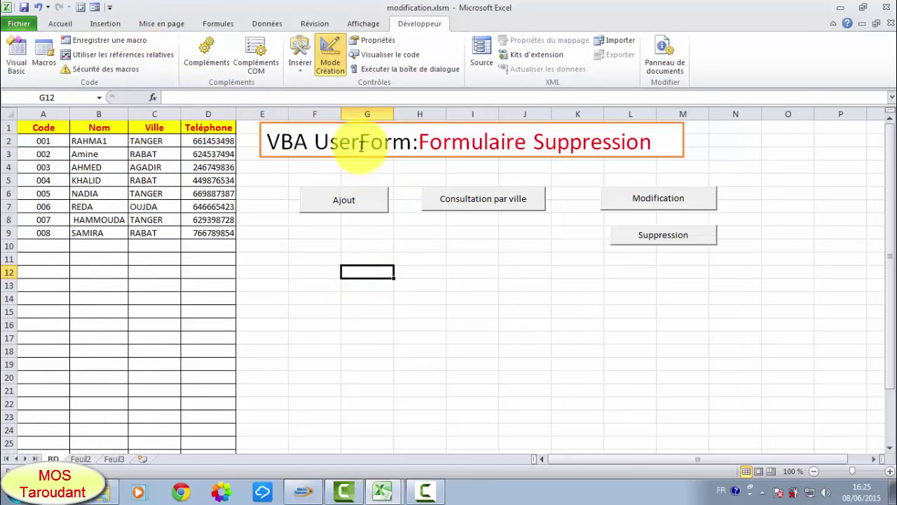
In the VBA editor, insert a new UserForm4 and enlarge it
left_click(18, 51)
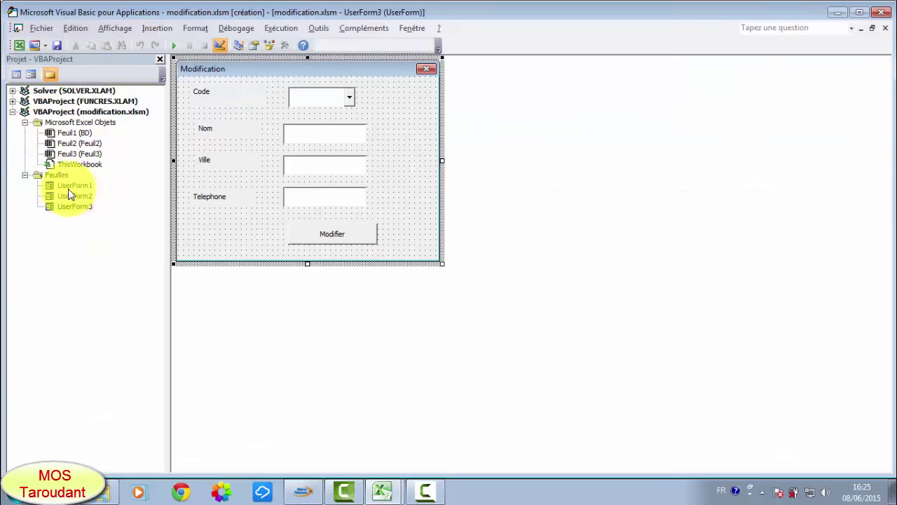
left_click(165, 31)
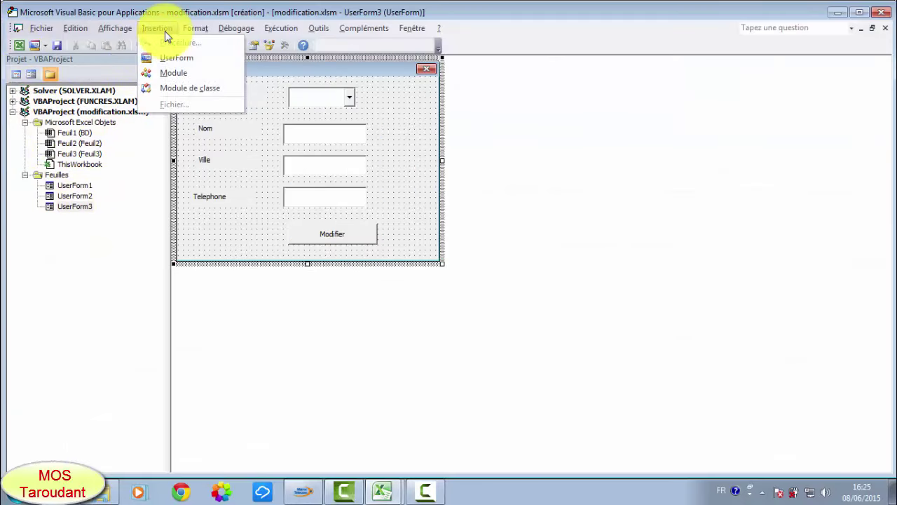
left_click(180, 62)
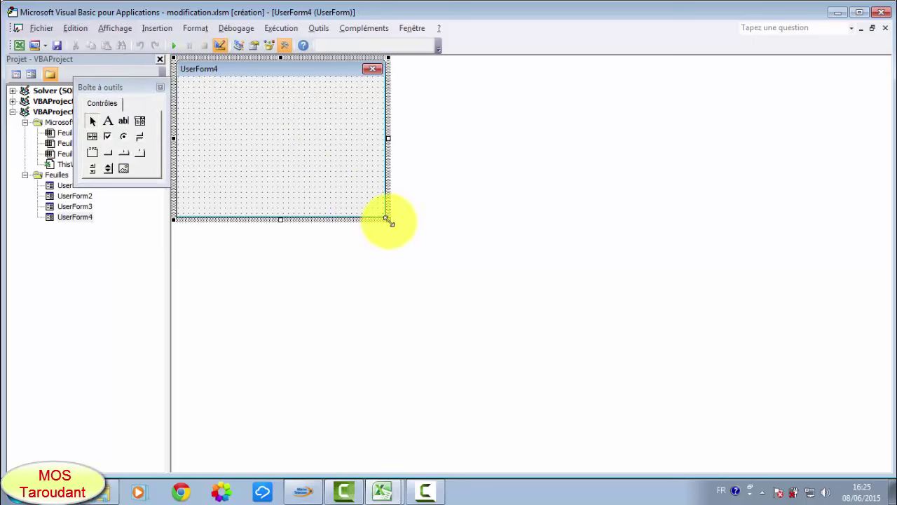
left_click_drag(392, 224, 462, 286)
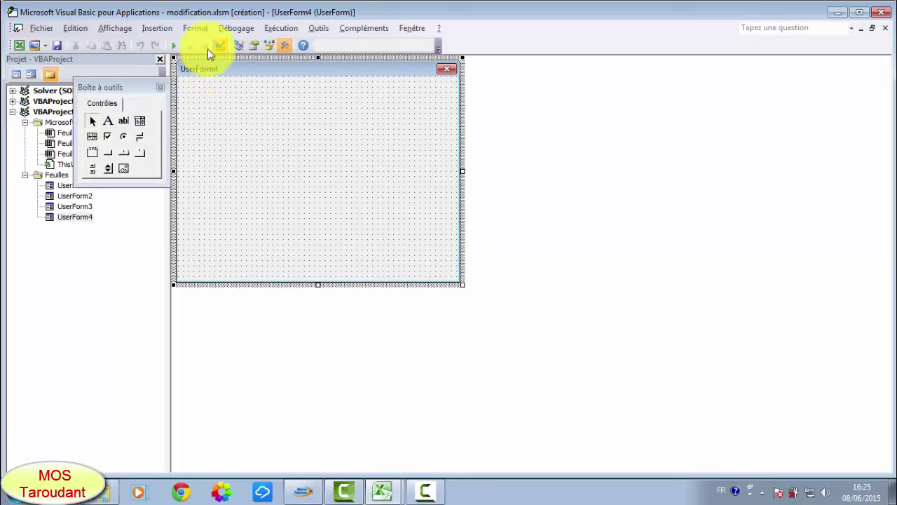
Set UserForm4's caption to Suppression, then reopen it for design from the Project Explorer
left_click(116, 29)
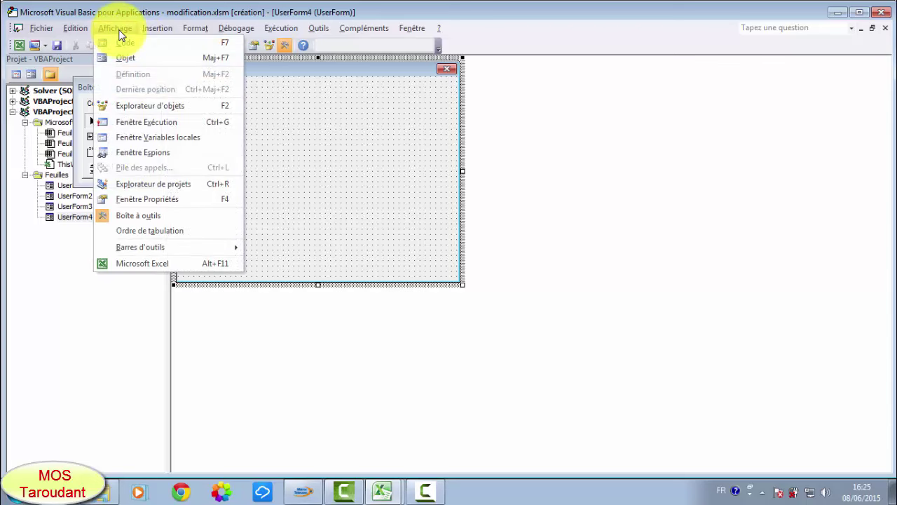
left_click(155, 199)
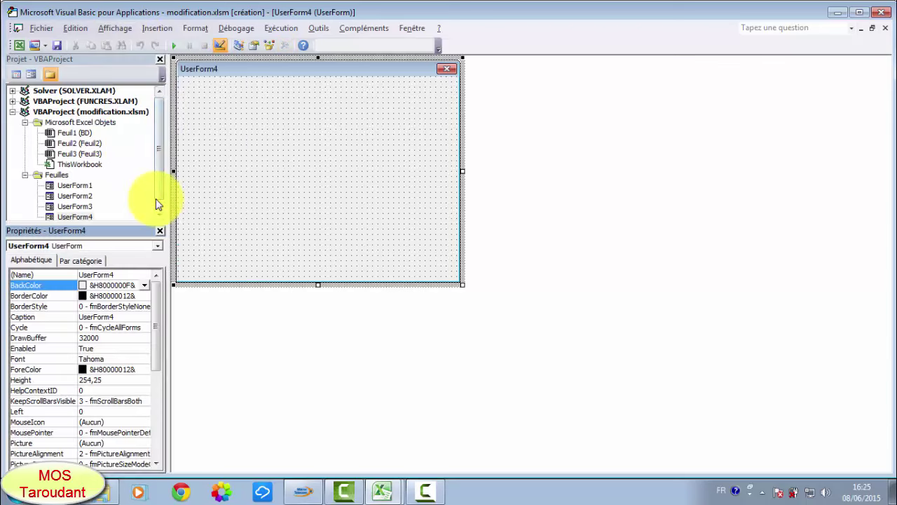
left_click(245, 124)
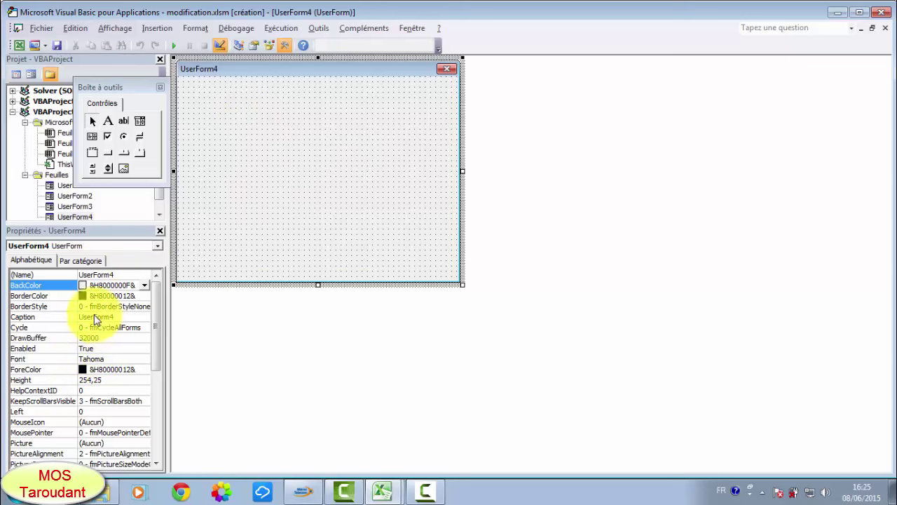
left_click(94, 316)
double_click(95, 316)
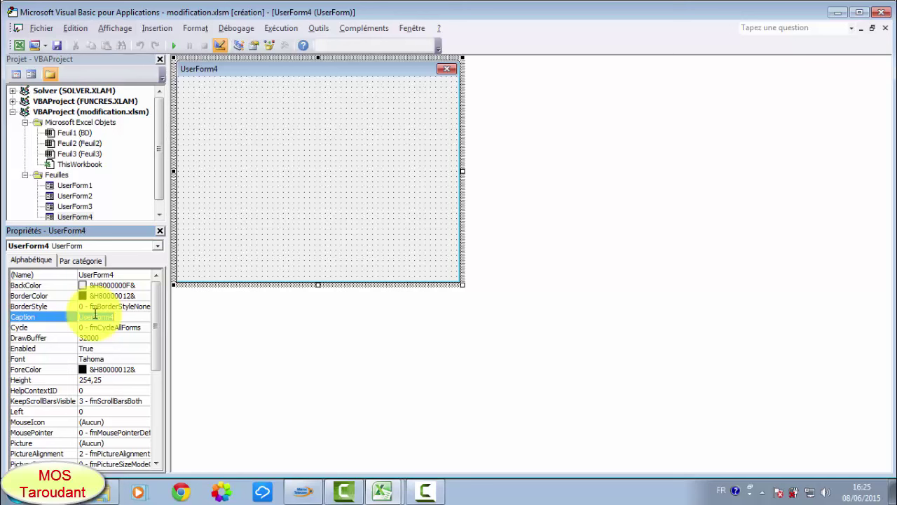
type("Suppre")
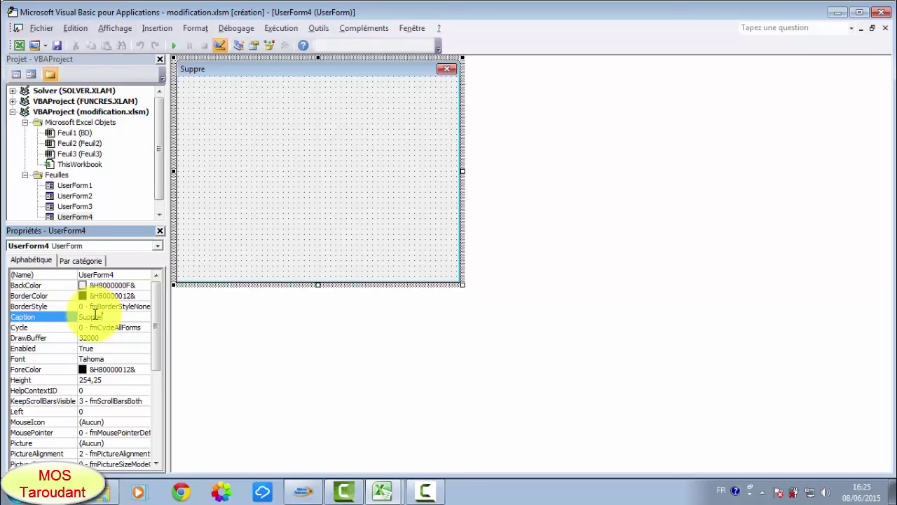
type("ssion")
left_click(244, 239)
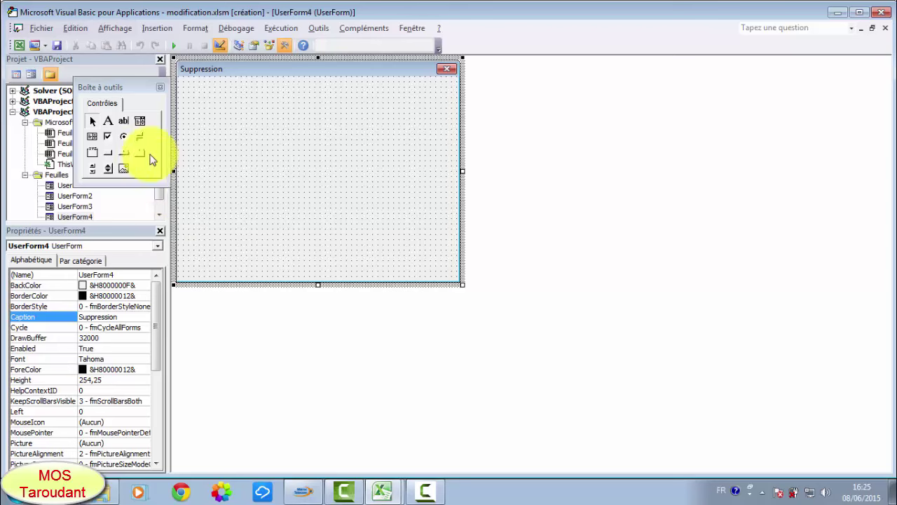
double_click(75, 205)
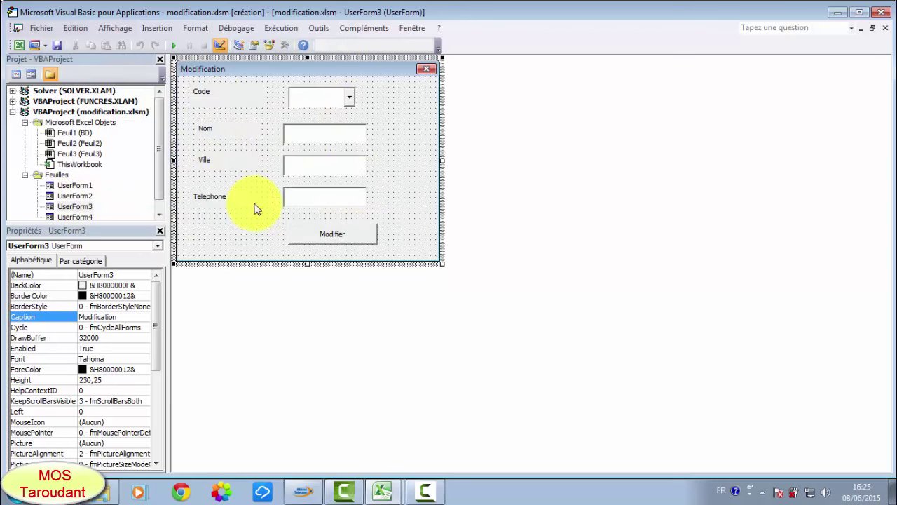
double_click(86, 218)
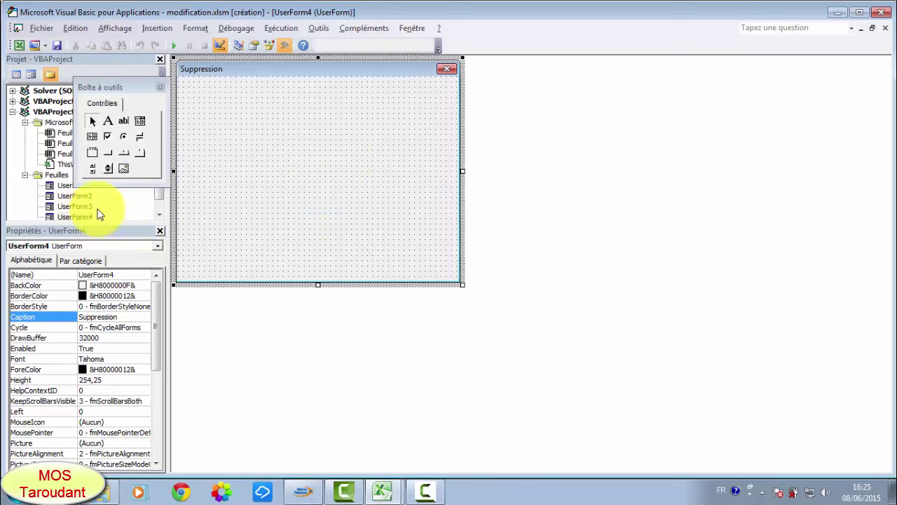
Draw a combo box at the form's top right with three text boxes stacked below it
left_click(139, 122)
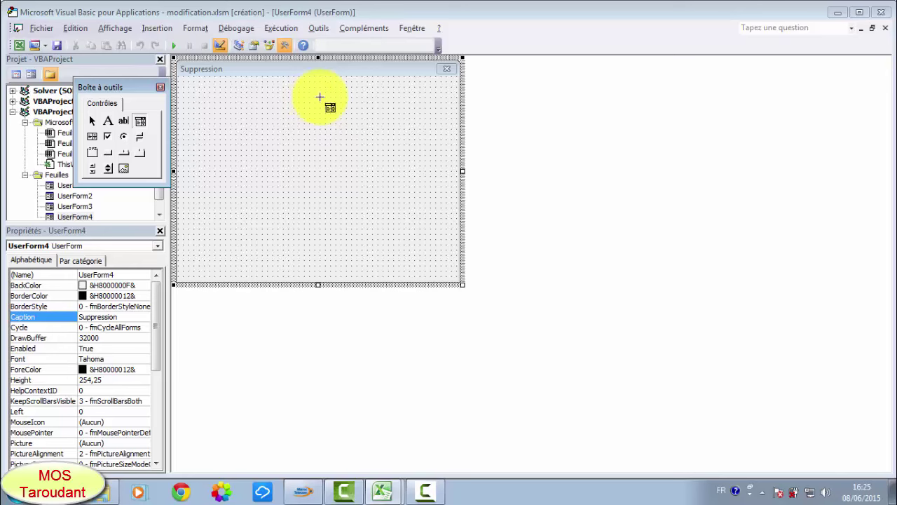
left_click_drag(358, 106, 392, 113)
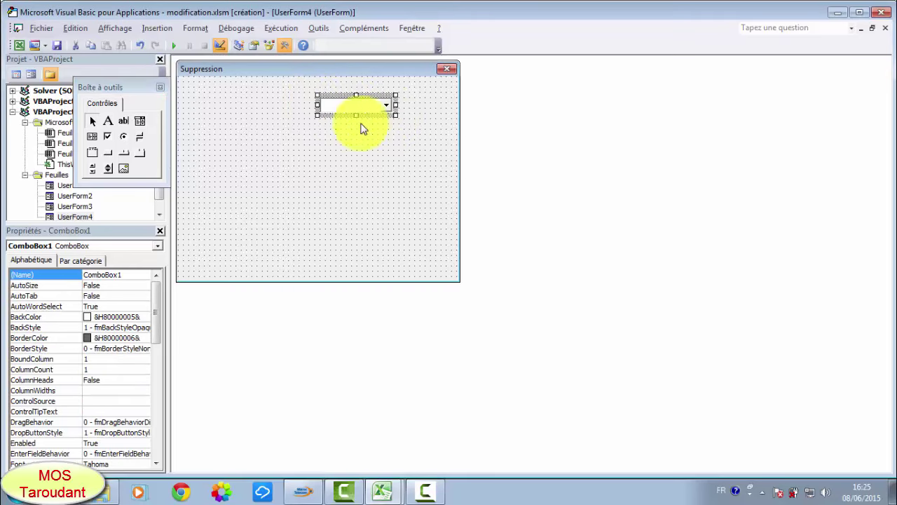
left_click(125, 120)
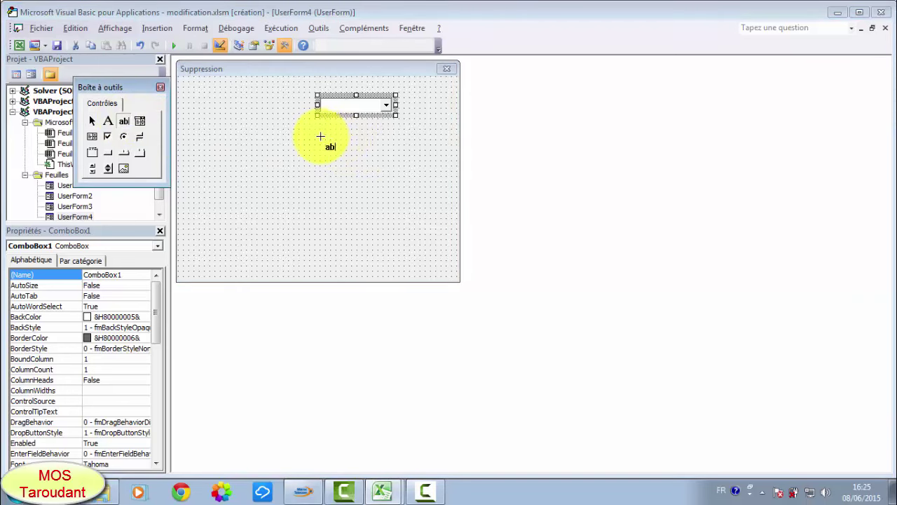
left_click(320, 136)
left_click(123, 121)
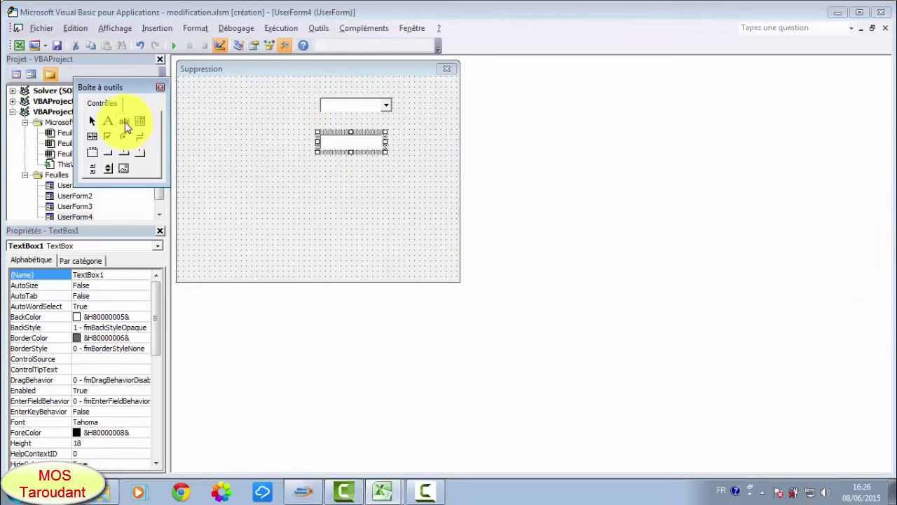
left_click(319, 166)
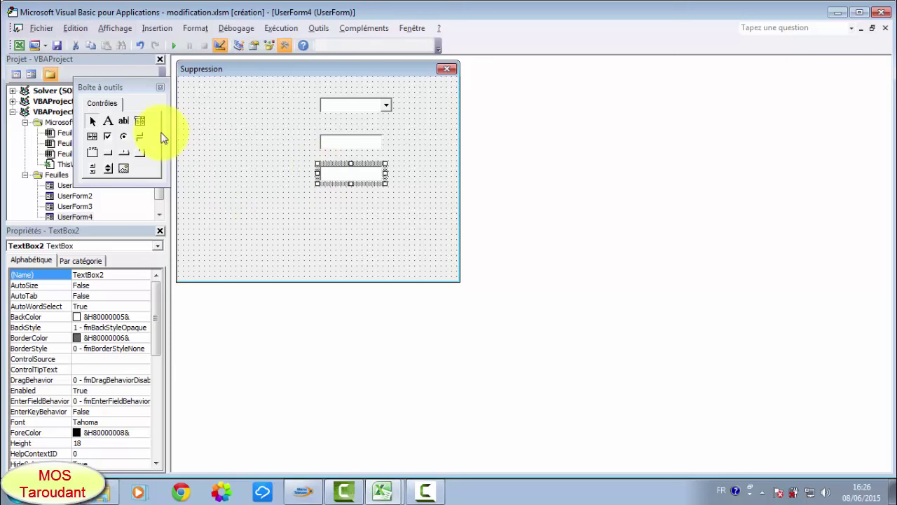
left_click(124, 121)
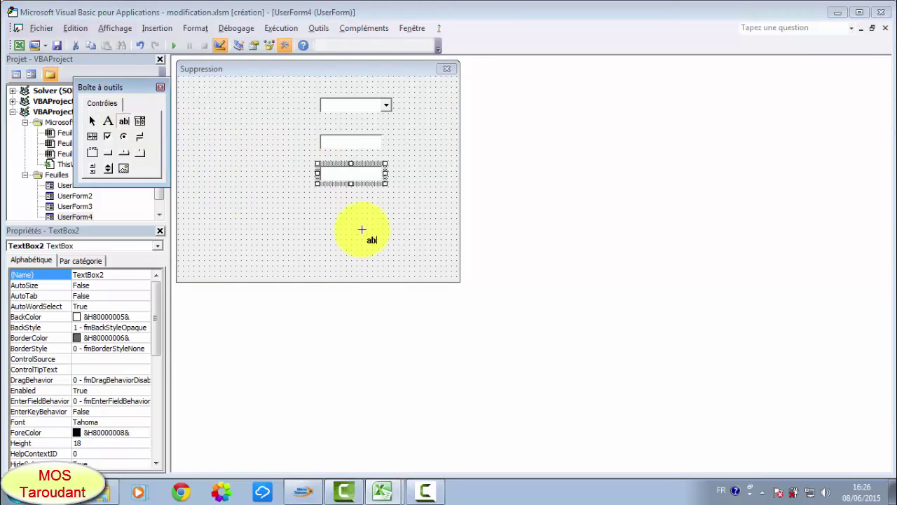
left_click(319, 197)
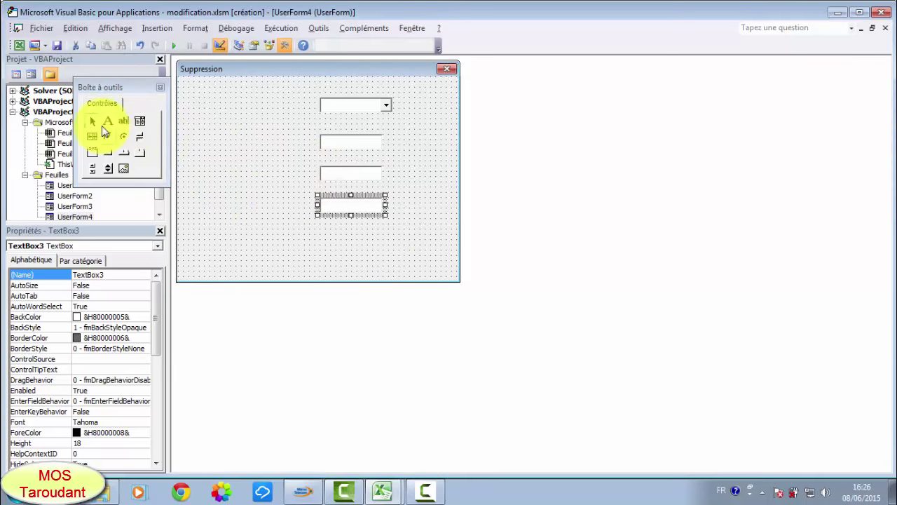
Place four labels beside the combo and text boxes and a command button at bottom right
left_click(109, 121)
left_click(218, 101)
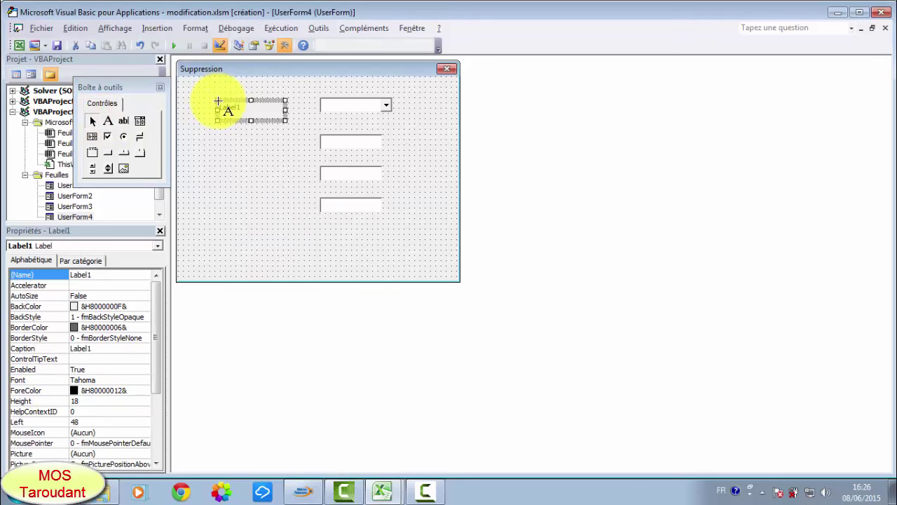
left_click(109, 121)
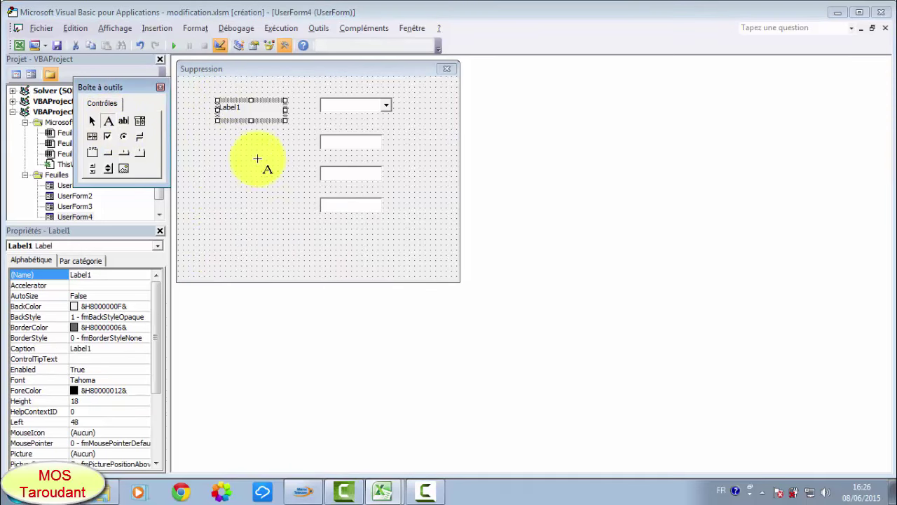
left_click(218, 133)
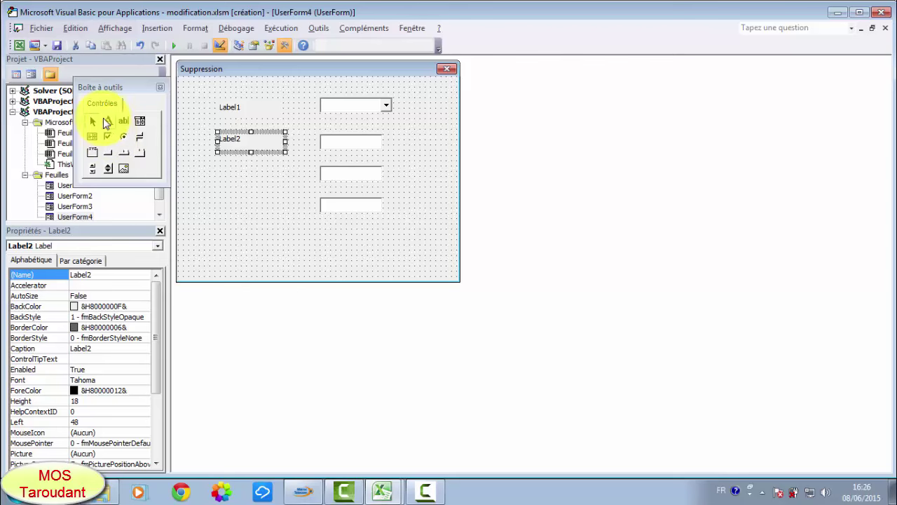
left_click(109, 120)
left_click(217, 165)
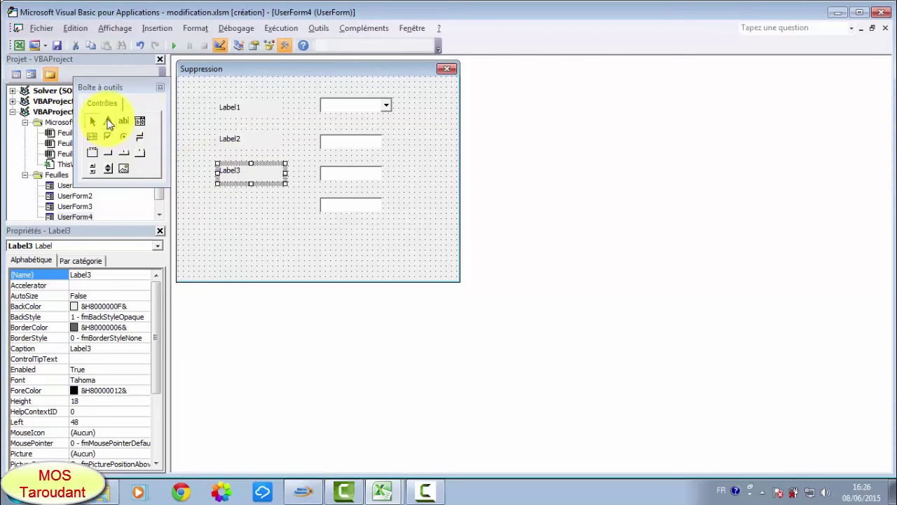
left_click(109, 120)
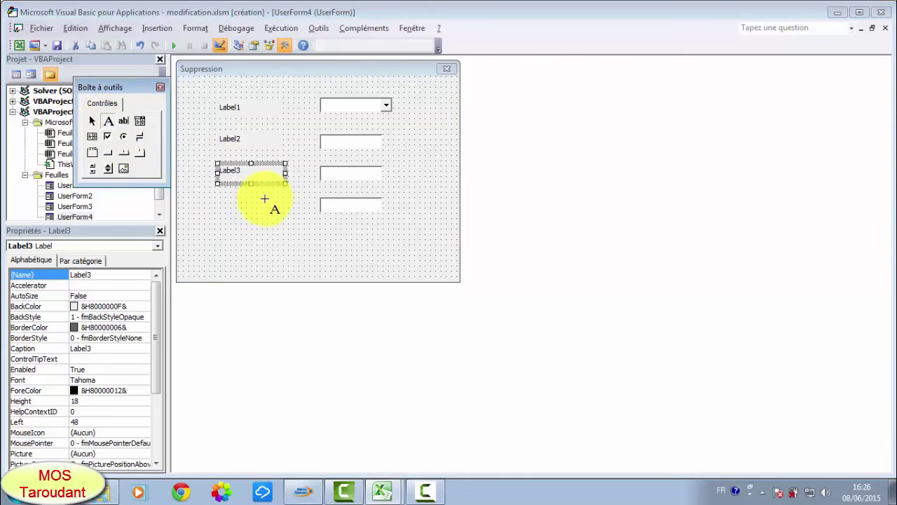
left_click(222, 194)
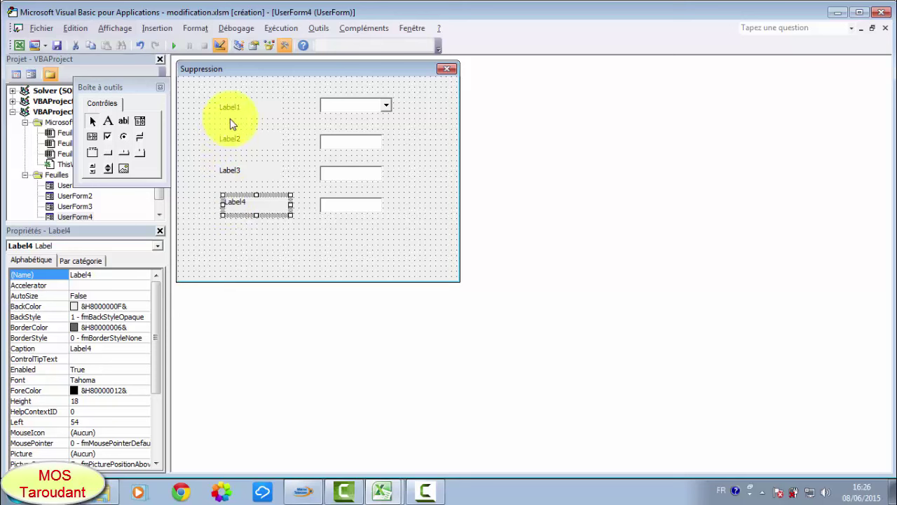
left_click(110, 163)
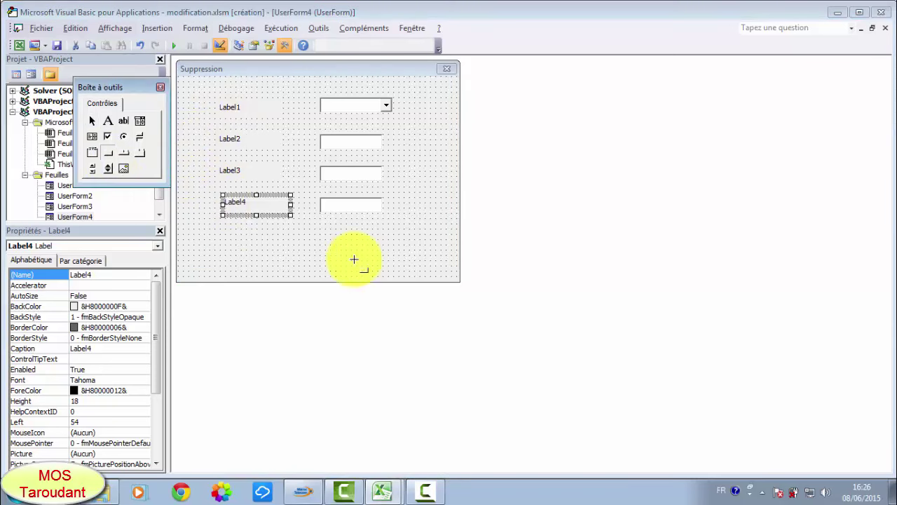
left_click(357, 244)
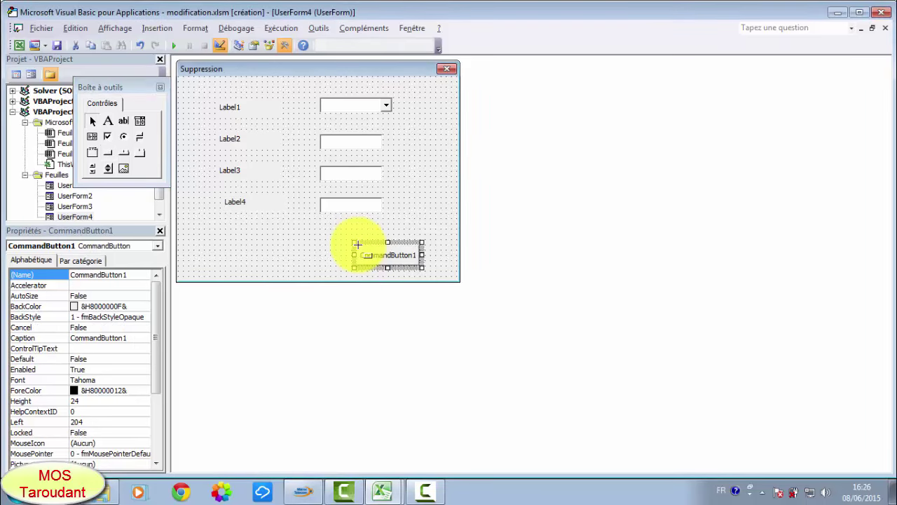
Caption Label1–Label4 as Code, Nom, Ville and telephone
left_click(243, 116)
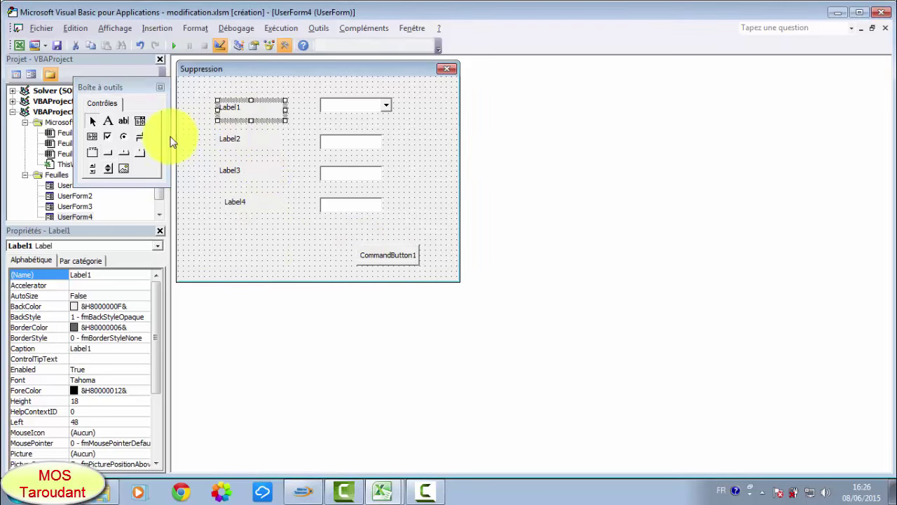
left_click(78, 348)
type("Code")
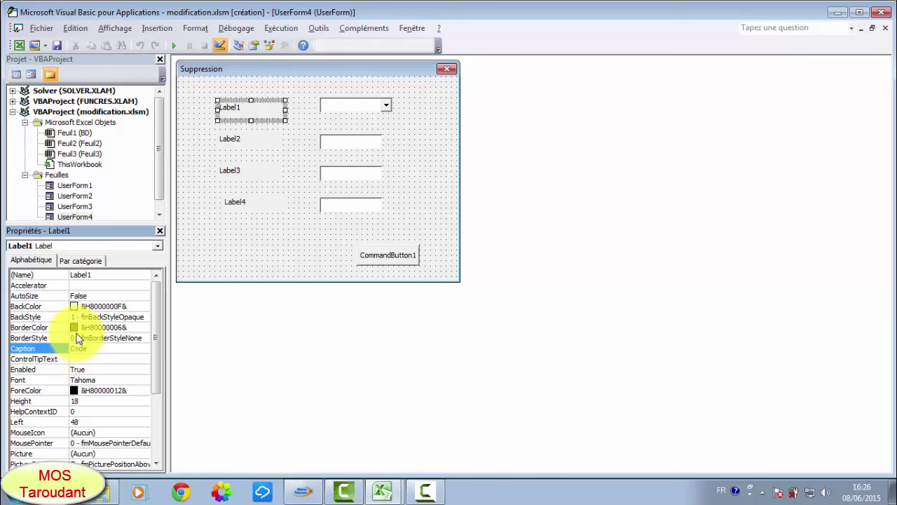
left_click(249, 145)
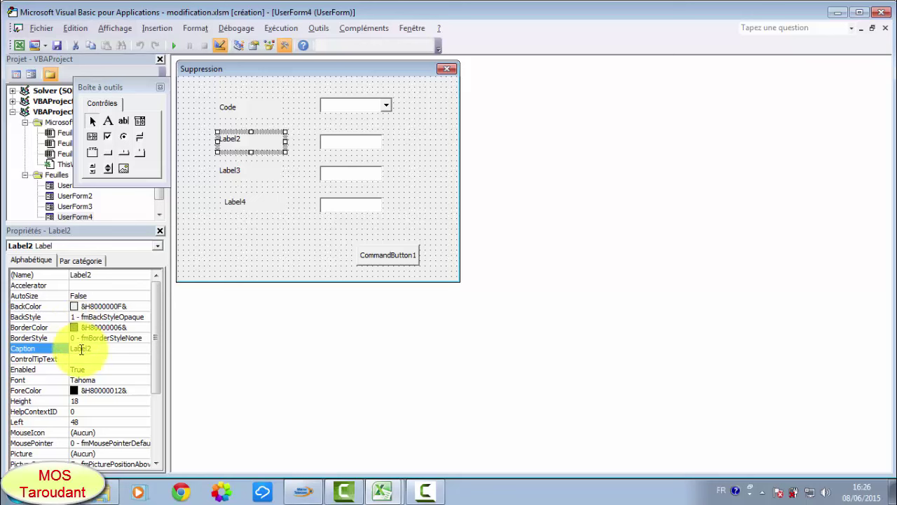
left_click(82, 349)
type("Nom")
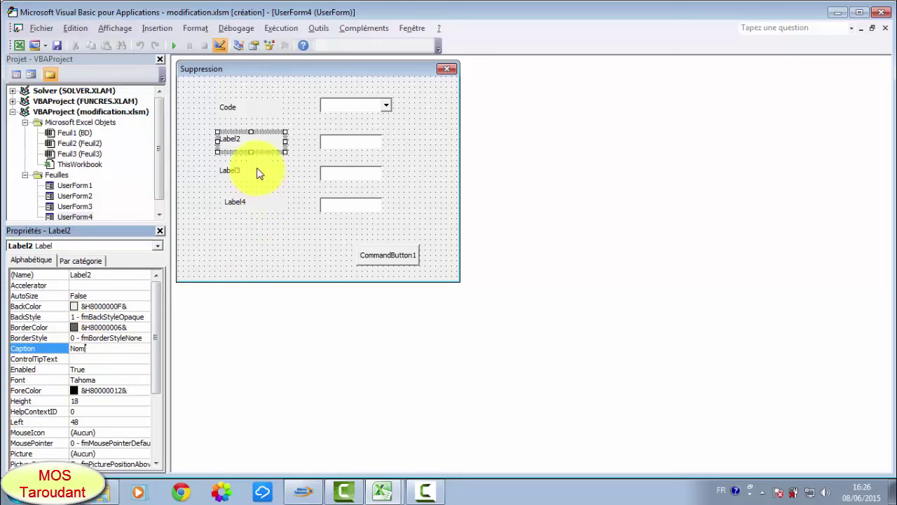
left_click(257, 170)
left_click(82, 349)
type("Ville")
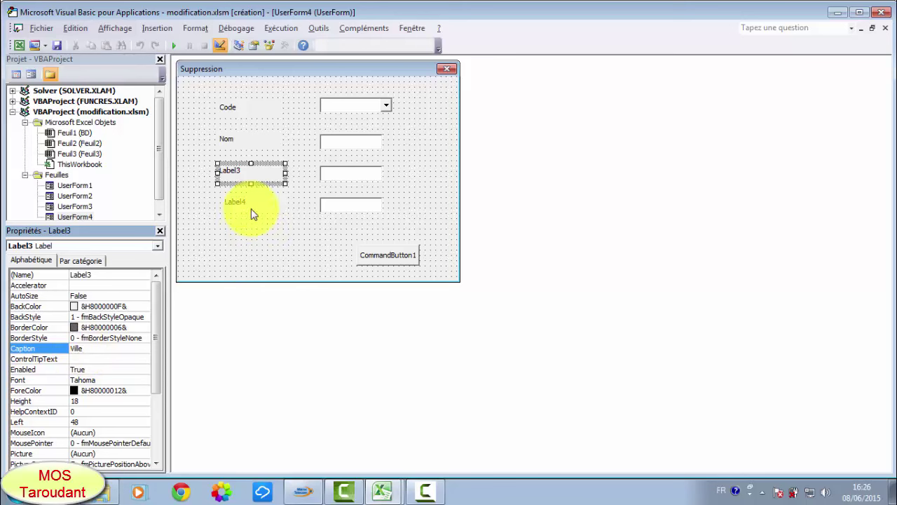
left_click(242, 204)
left_click(85, 349)
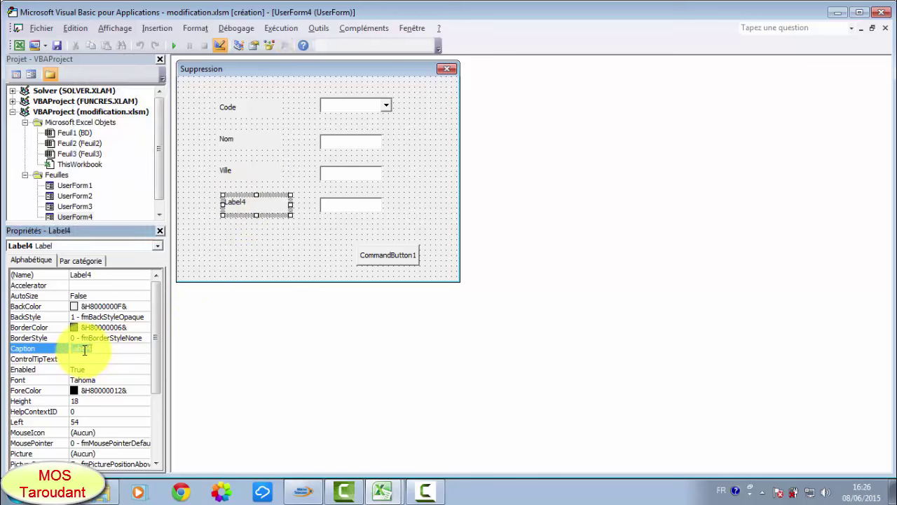
type("T")
left_click(282, 245)
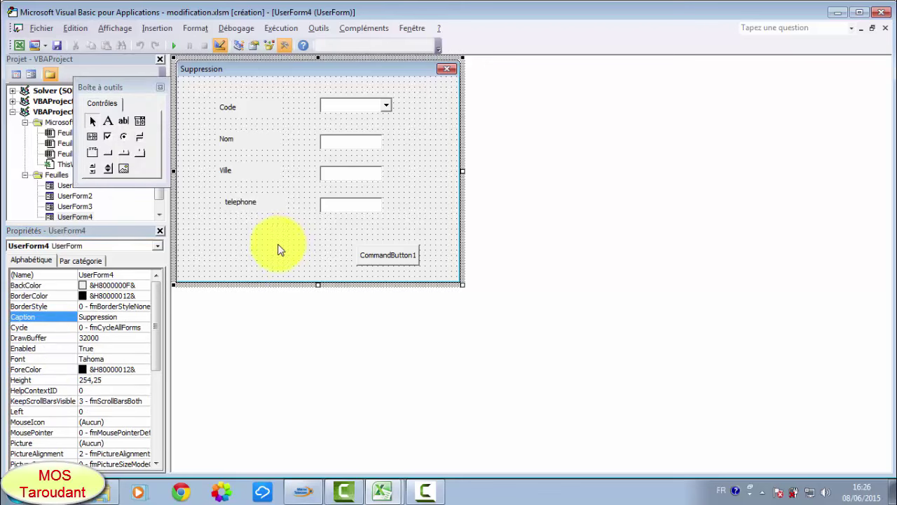
Caption CommandButton1 as Supprimer
left_click(405, 255)
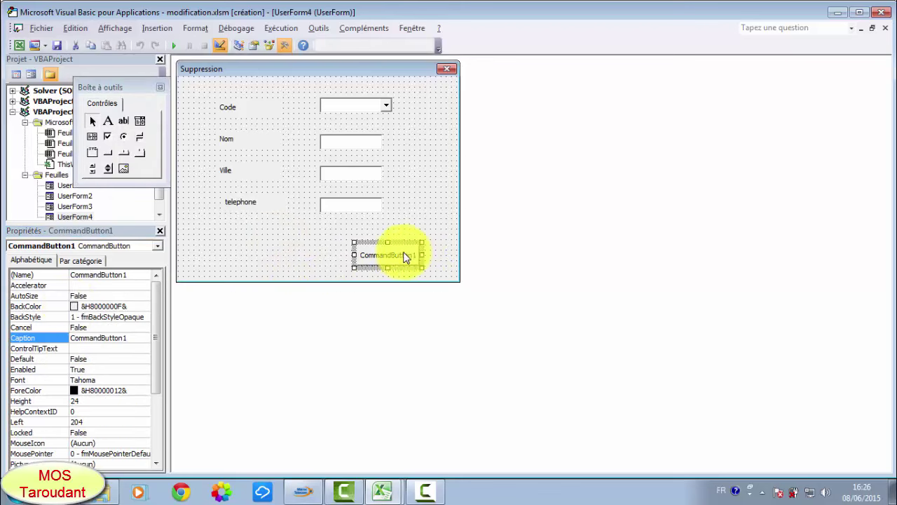
left_click(101, 338)
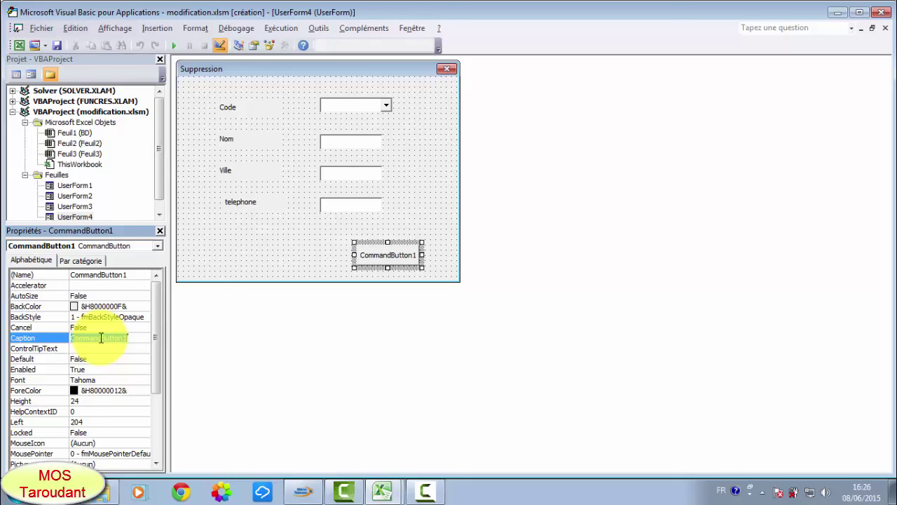
type("S")
type("mer")
left_click(257, 252)
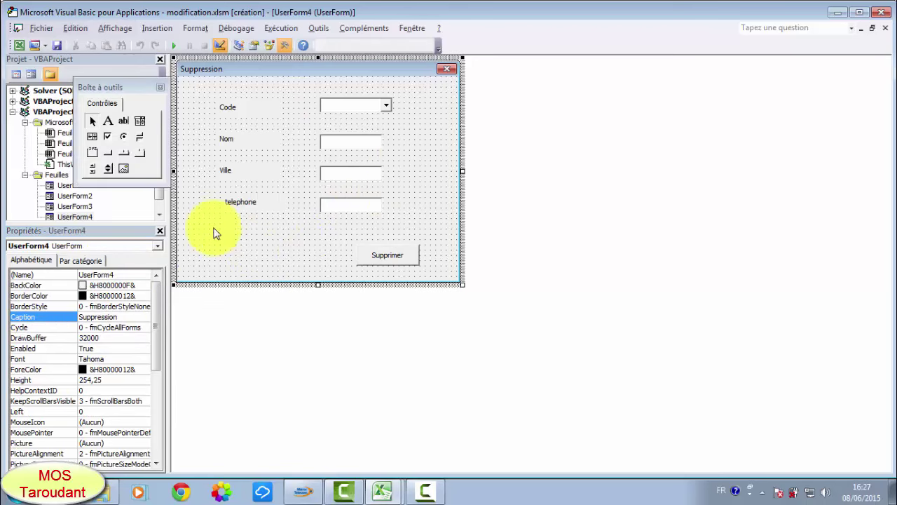
key("F5")
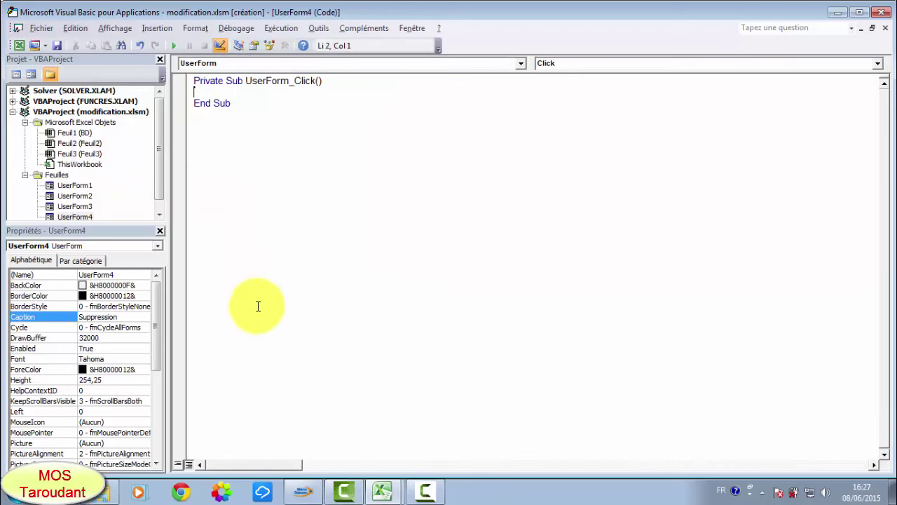
Add a UserForm_Initialize procedure and delete the empty UserForm_Click stub
left_click(877, 63)
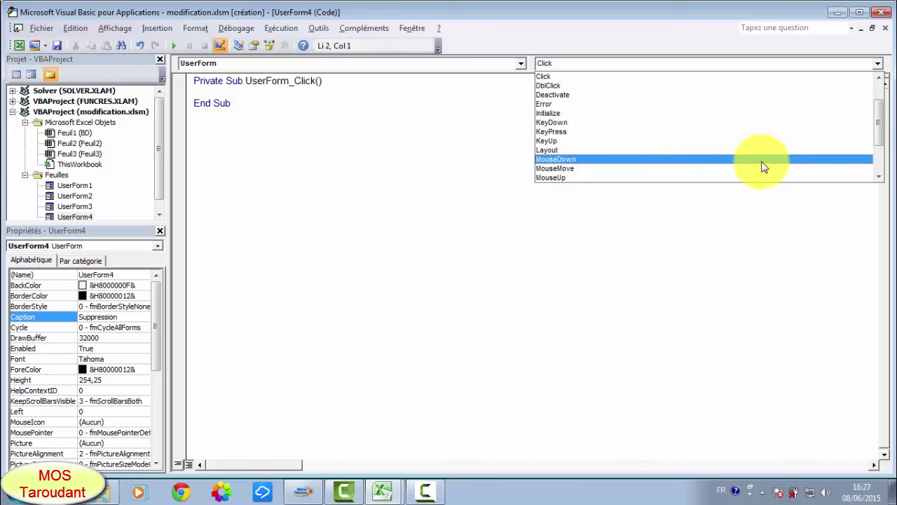
left_click(703, 114)
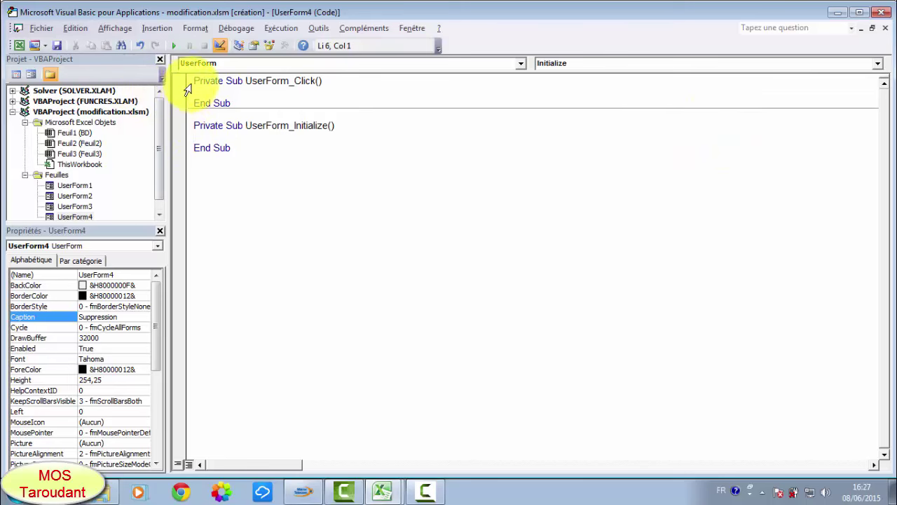
left_click_drag(188, 84, 192, 101)
key("Delete")
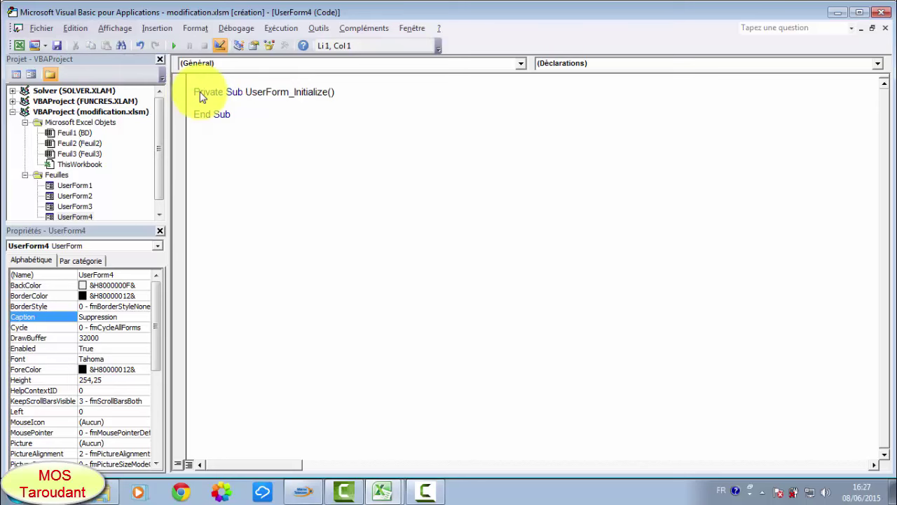
left_click(199, 103)
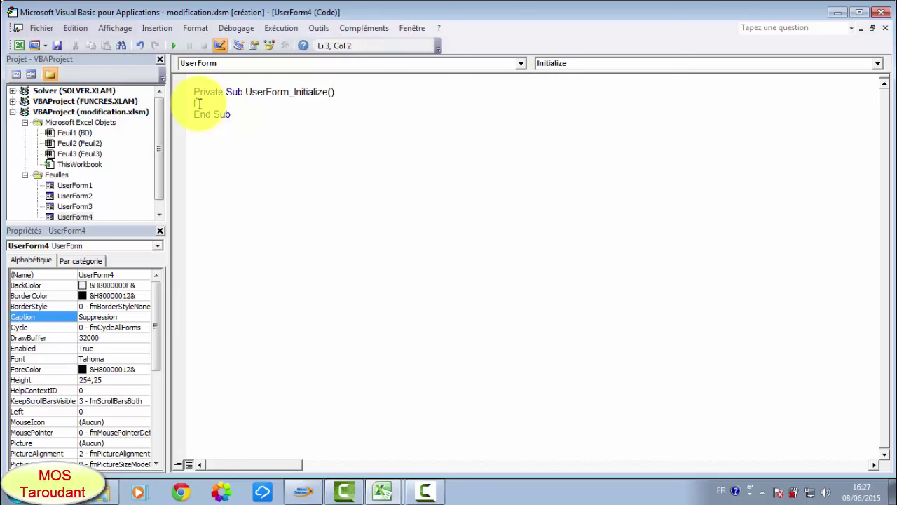
Type the start of the last-row statement, Range("A" & Rows.Count), correcting the misspelled Rows
type("st")
type("e")
type(" =")
type(" r")
type("a")
type("ng")
type("e")
type("(")
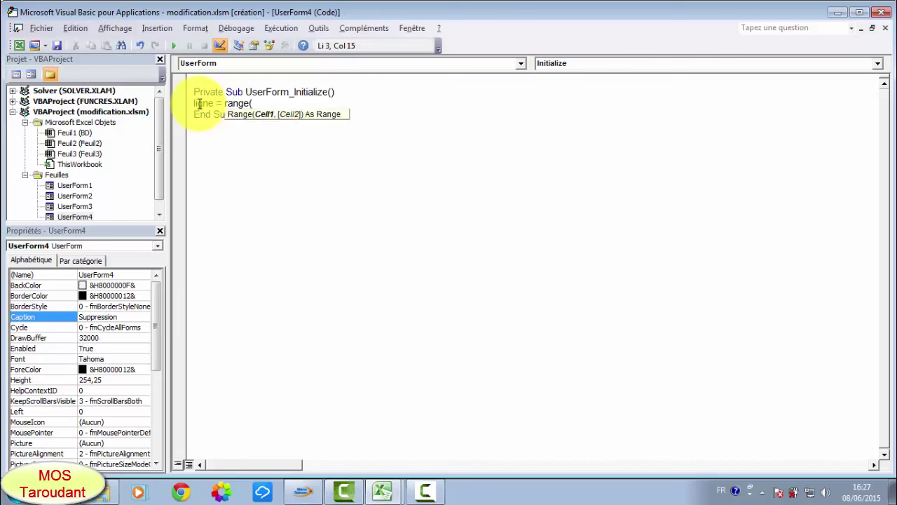
type("\"")
type("A")
type("\"")
type(" &")
type(" r")
type("os")
key("BackSpace")
type("s")
key("BackSpace")
type("s")
key("BackSpace")
type("s")
key("BackSpace")
type("w")
type("s")
type(".c")
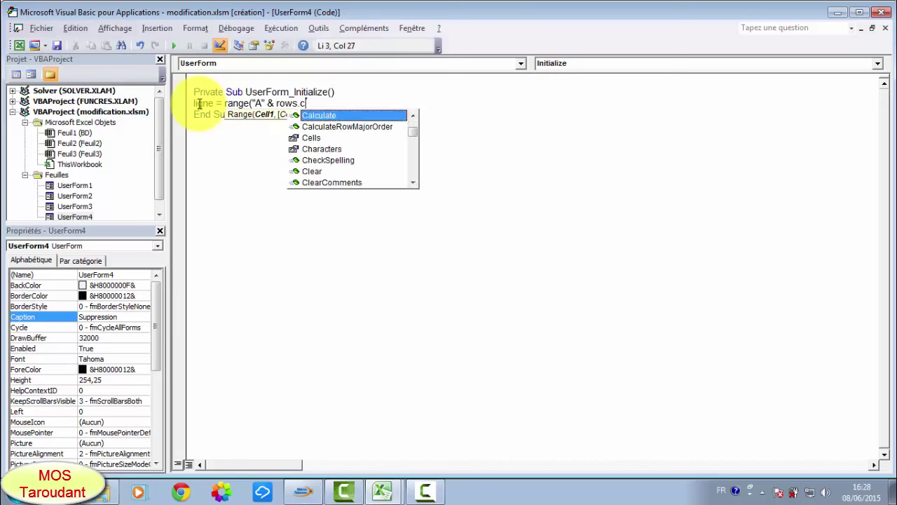
type("ount")
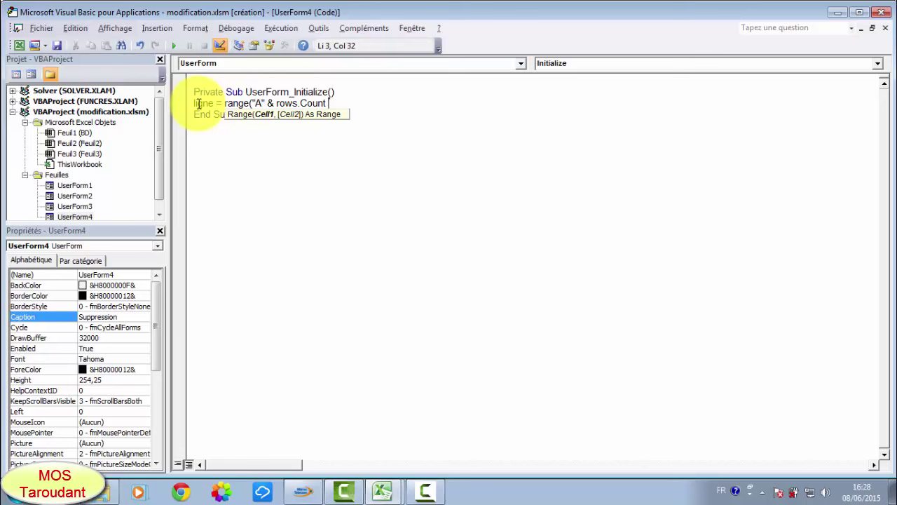
type(" )")
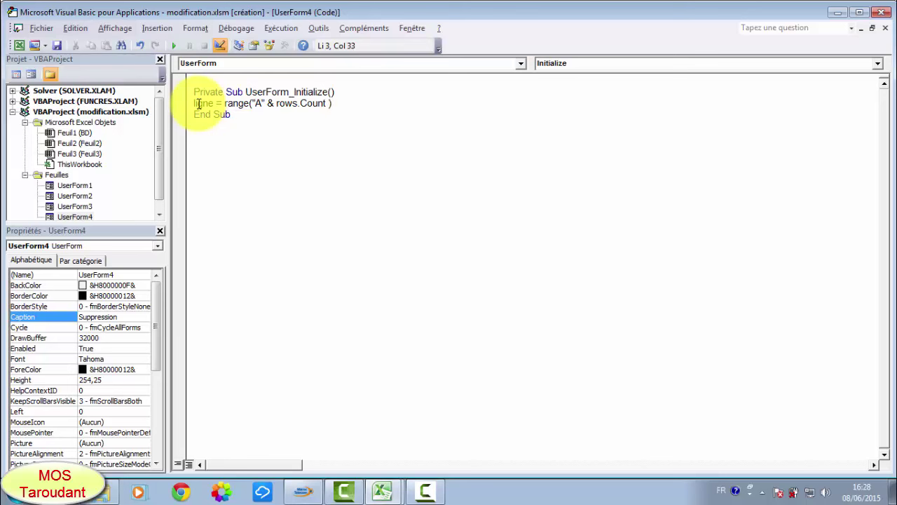
type(".e")
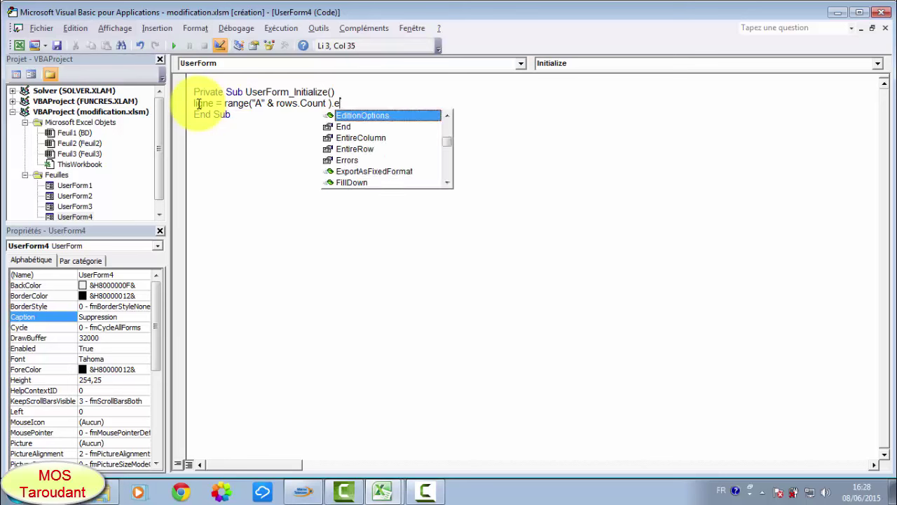
type("n")
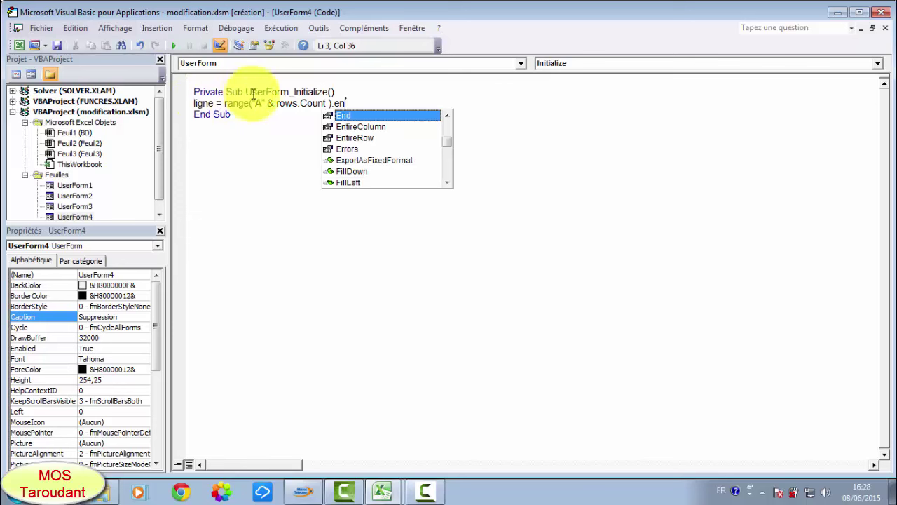
Finish it with .End(xlUp).Row via IntelliSense and begin the combobox1.RowSource = "A2:A" & ligne line
double_click(347, 113)
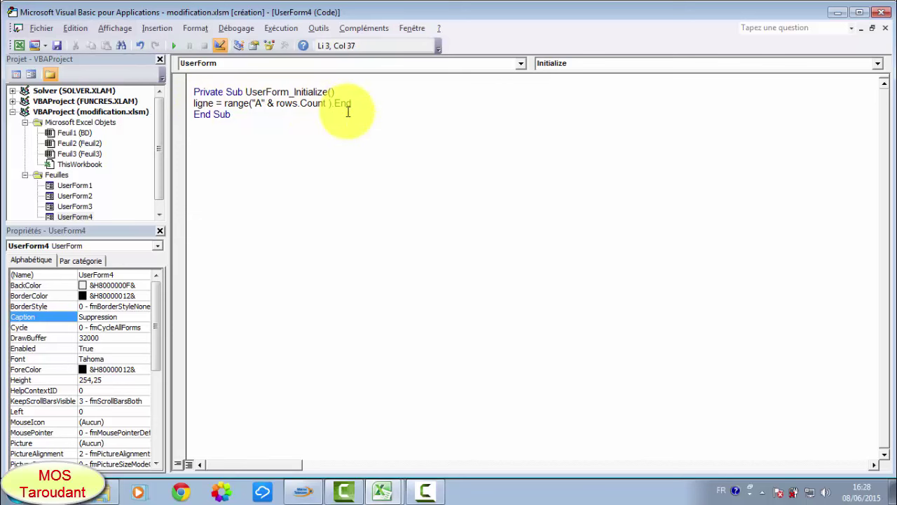
type("(")
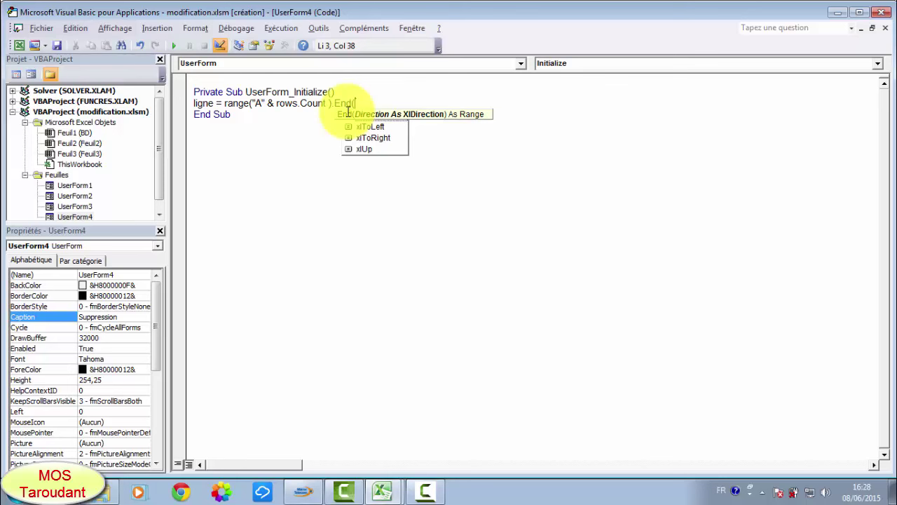
type("xlu")
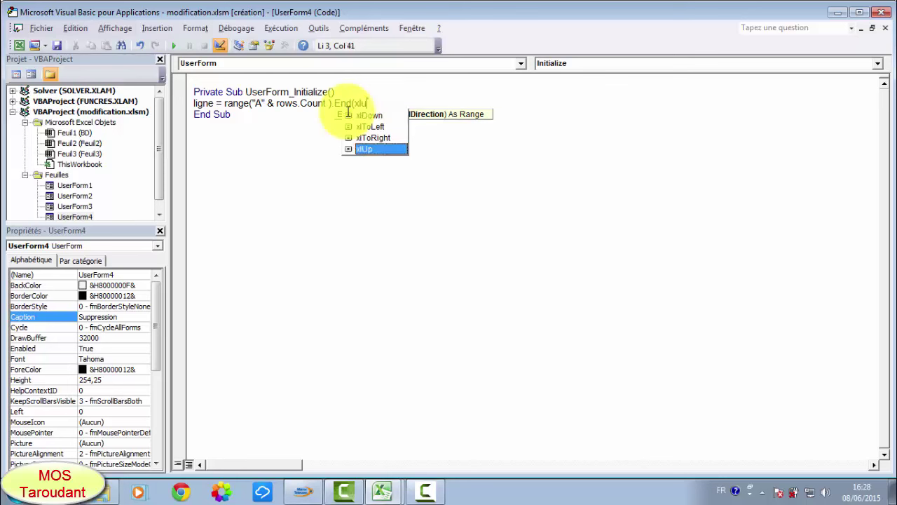
double_click(371, 150)
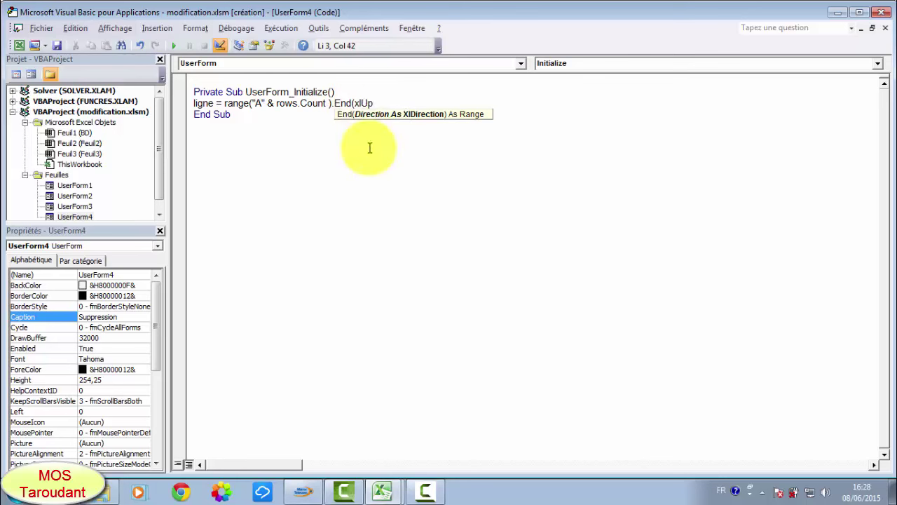
type(").")
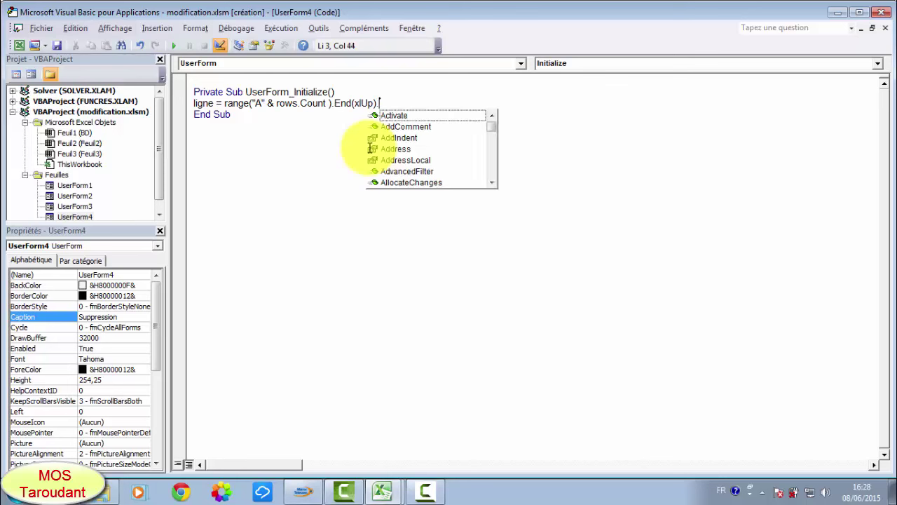
type("r")
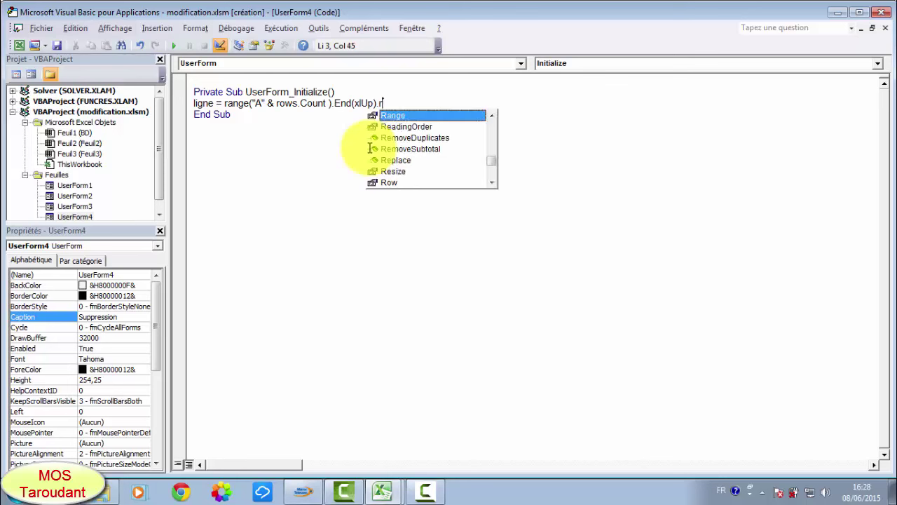
double_click(387, 181)
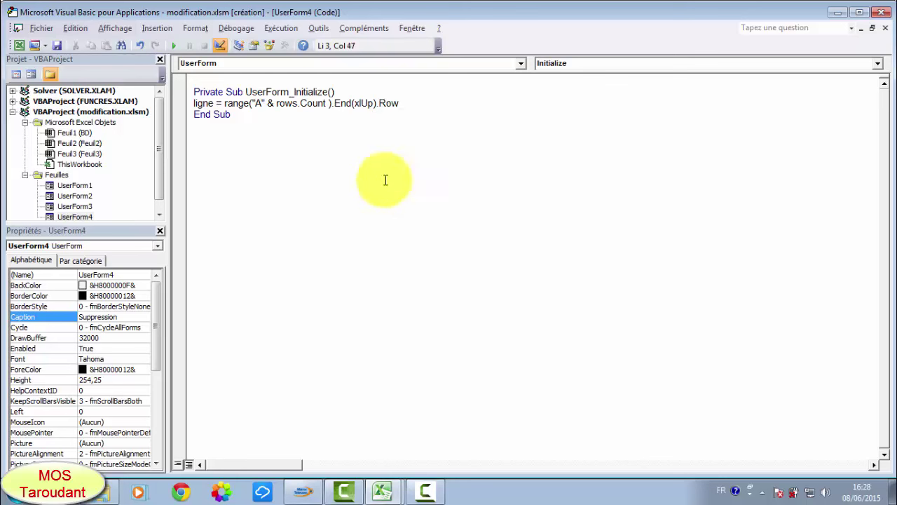
key("Return")
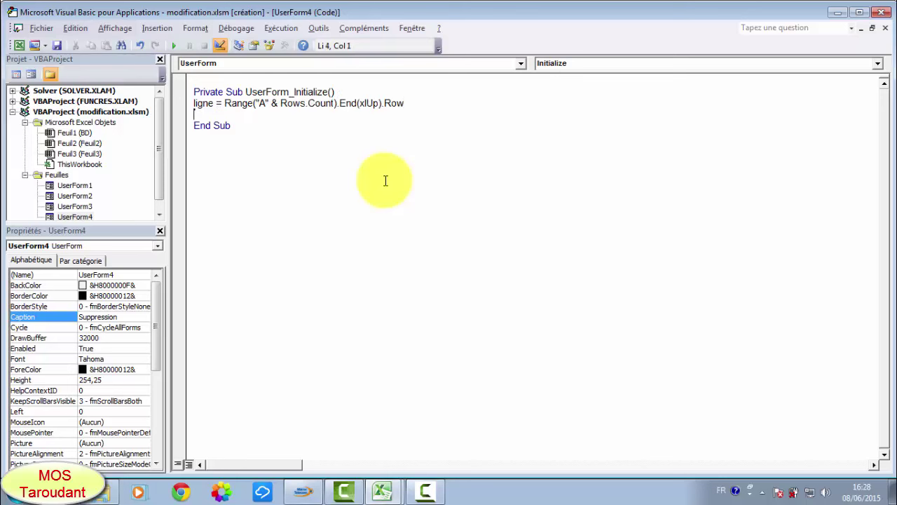
type("combobox1.RowSource = \"A")
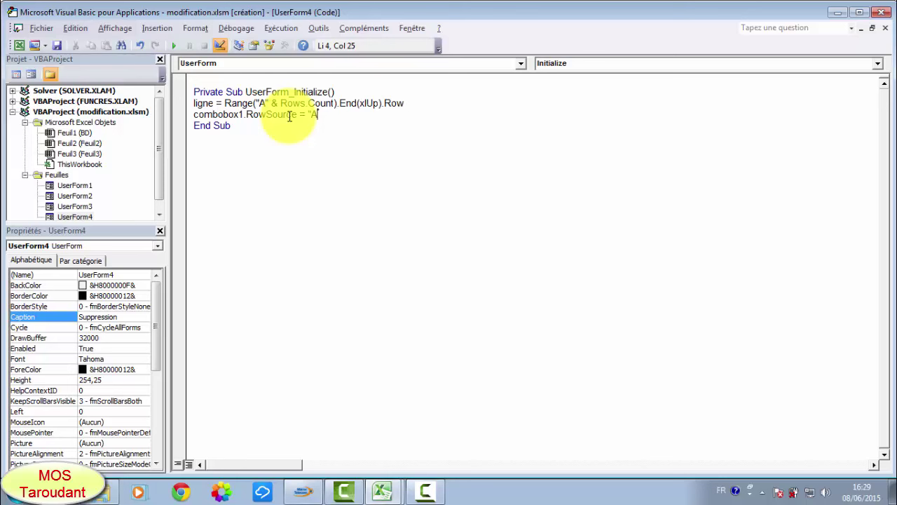
type("2")
type(":")
type("A")
type("\" & ligne")
Add blank lines around the ComboBox1.RowSource = "A2:A" & ligne statement
key("Return")
left_click(340, 92)
key("Return")
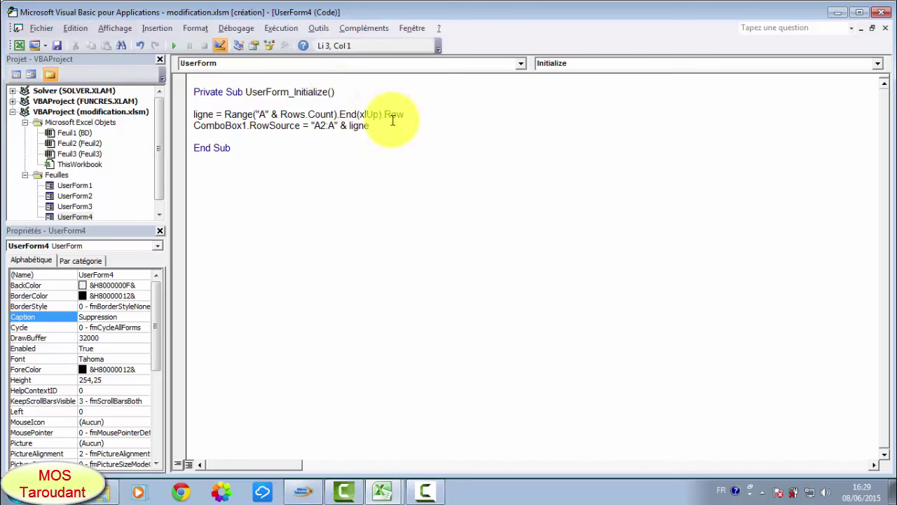
left_click(381, 132)
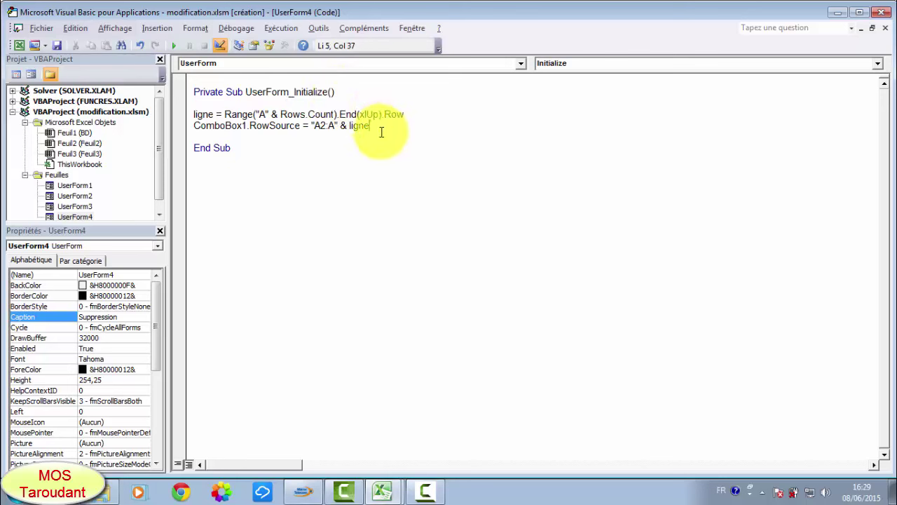
key("Return")
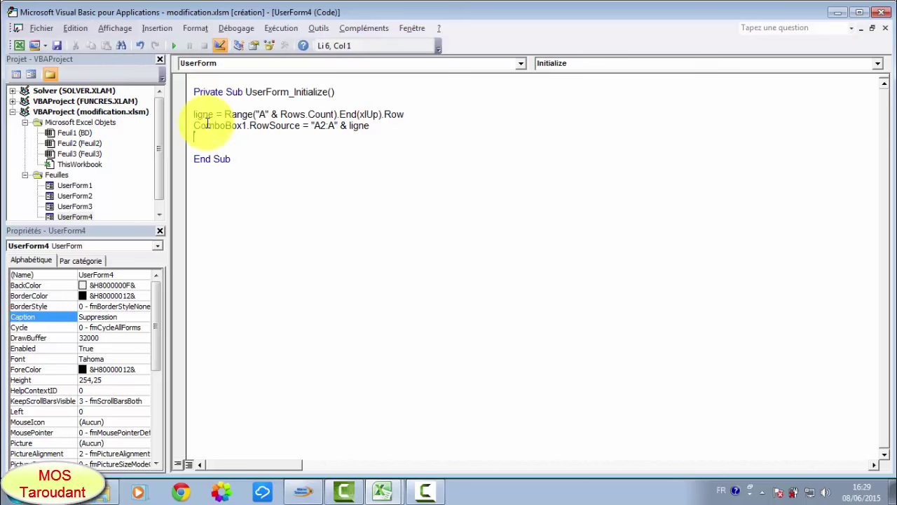
Run the Suppression form, check the Code list shows 001–008, and close it
left_click(174, 47)
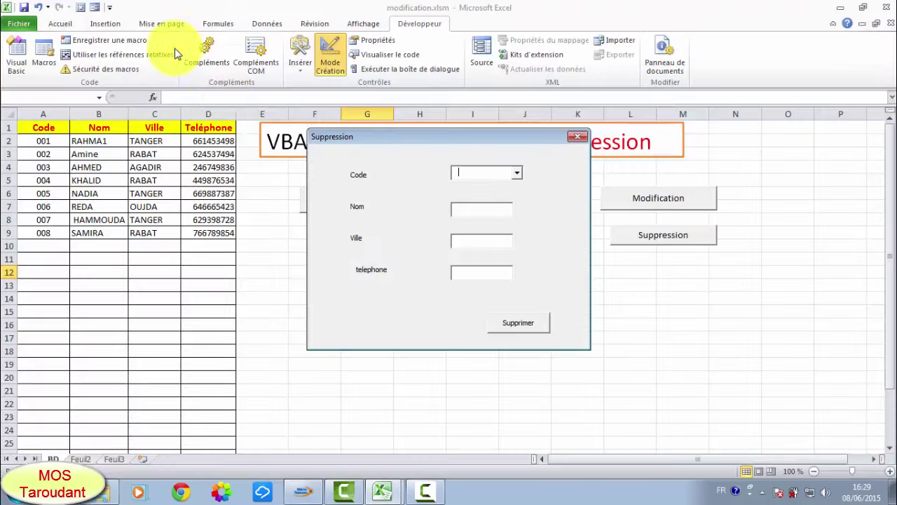
left_click(518, 176)
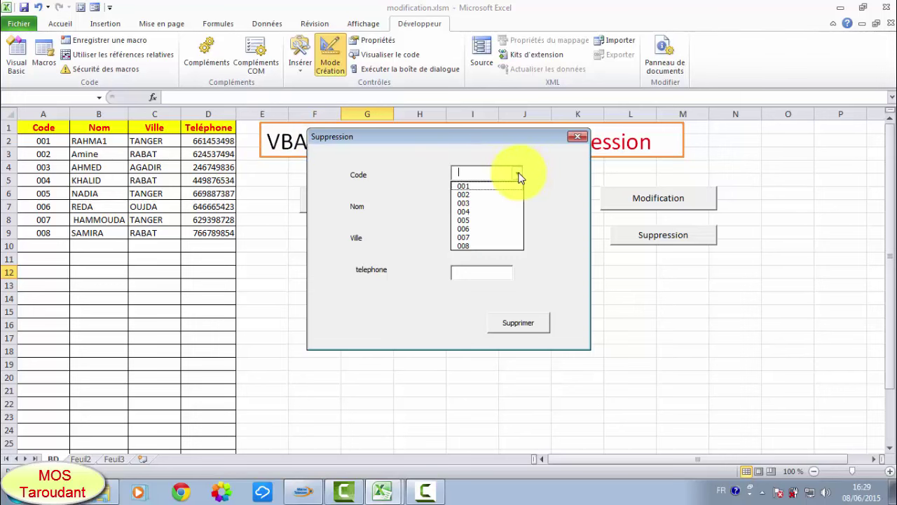
left_click(577, 136)
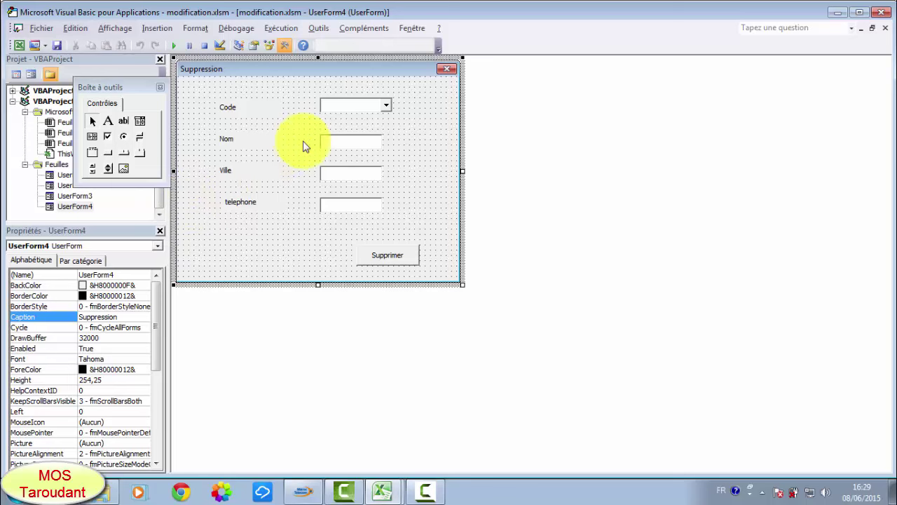
Add ComboBox1.ListIndex = 0 before End Sub in UserForm_Initialize
double_click(399, 139)
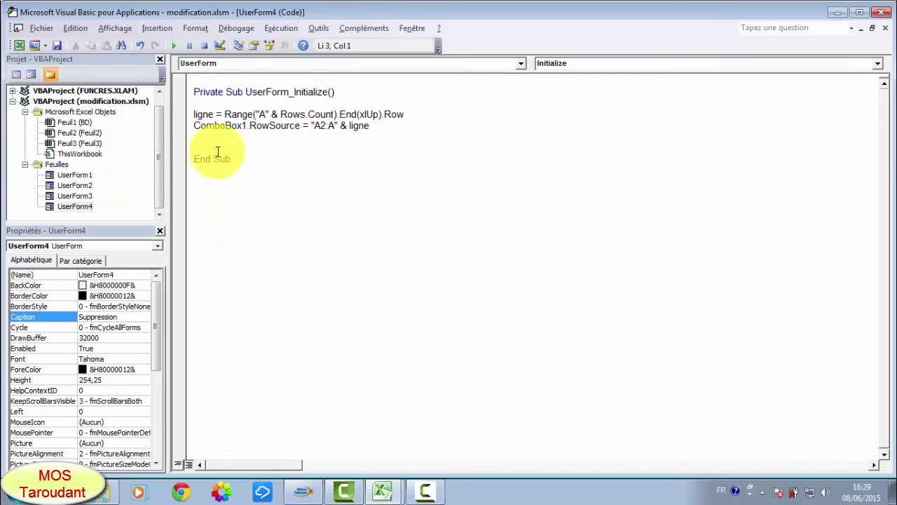
left_click(211, 137)
type("c")
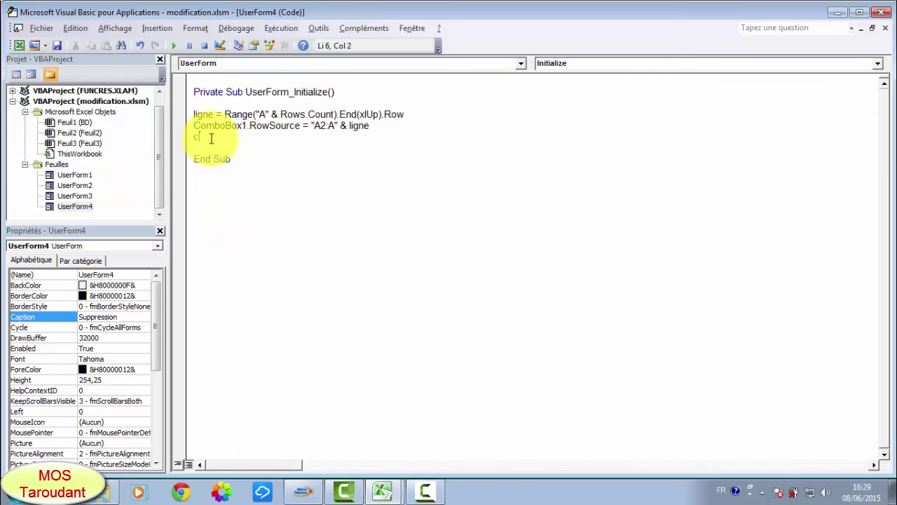
type("ombo")
type("box1")
type(".l")
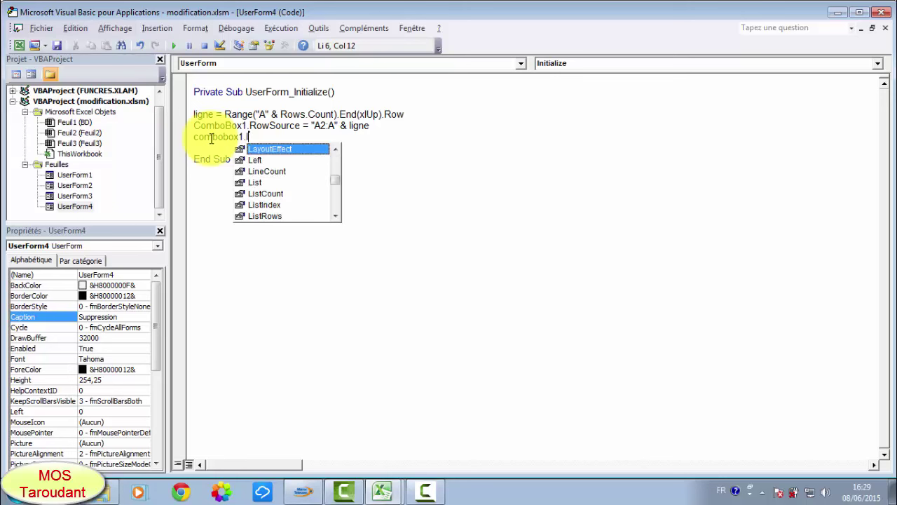
type("is")
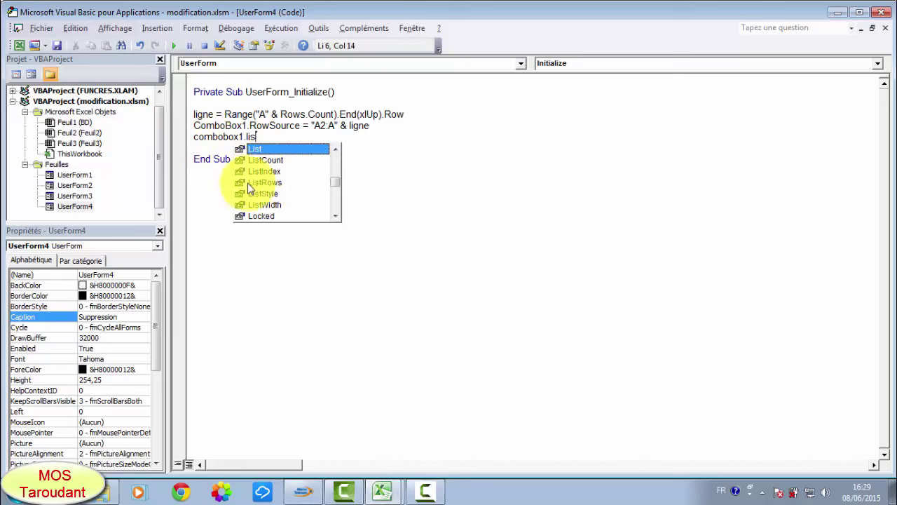
double_click(257, 170)
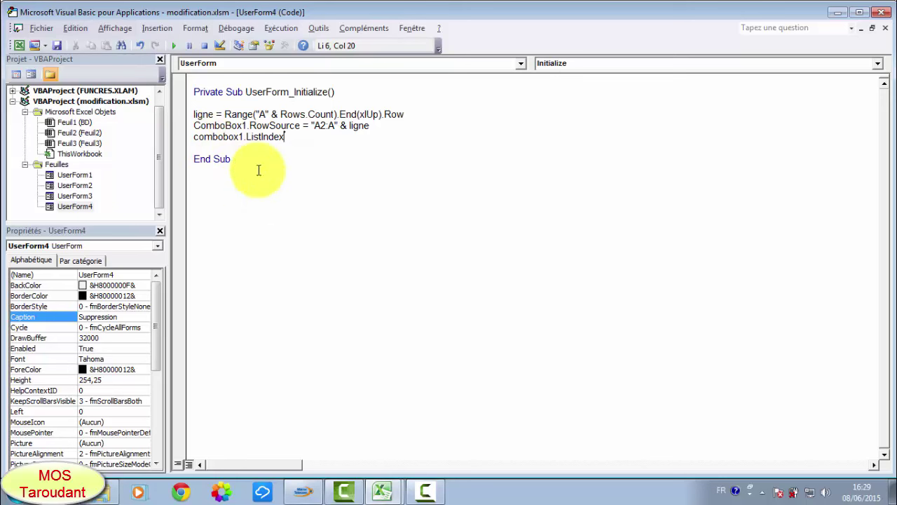
type("= ")
type("0")
key("Return")
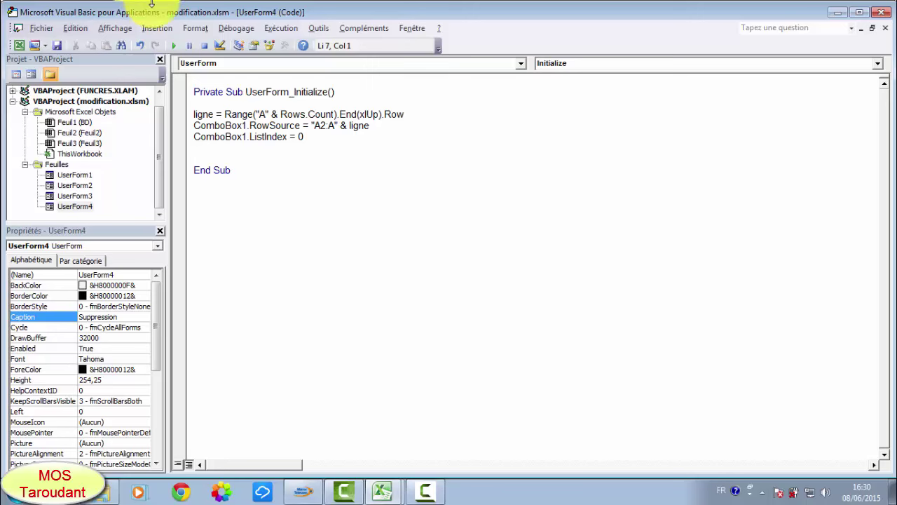
Run the form, verify the Code box is preselected with 1 and lists 001–008, then close it
left_click(174, 46)
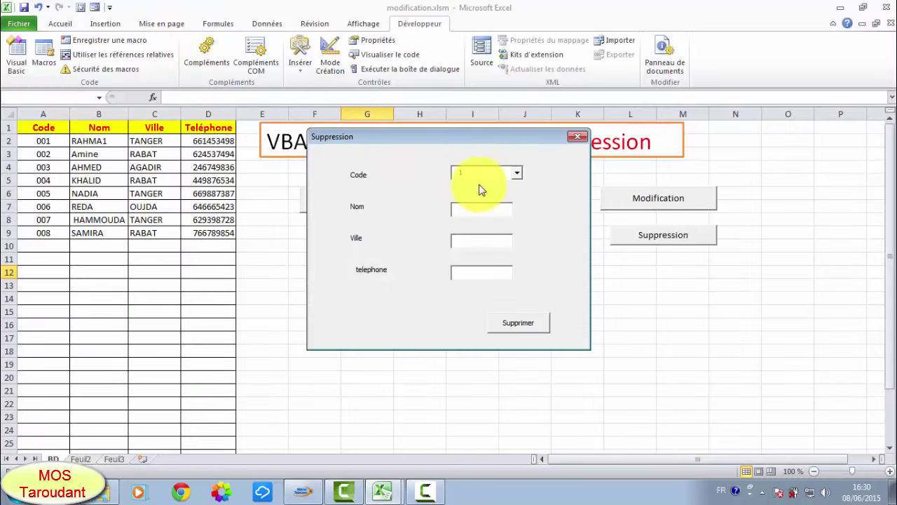
left_click(521, 176)
left_click(518, 174)
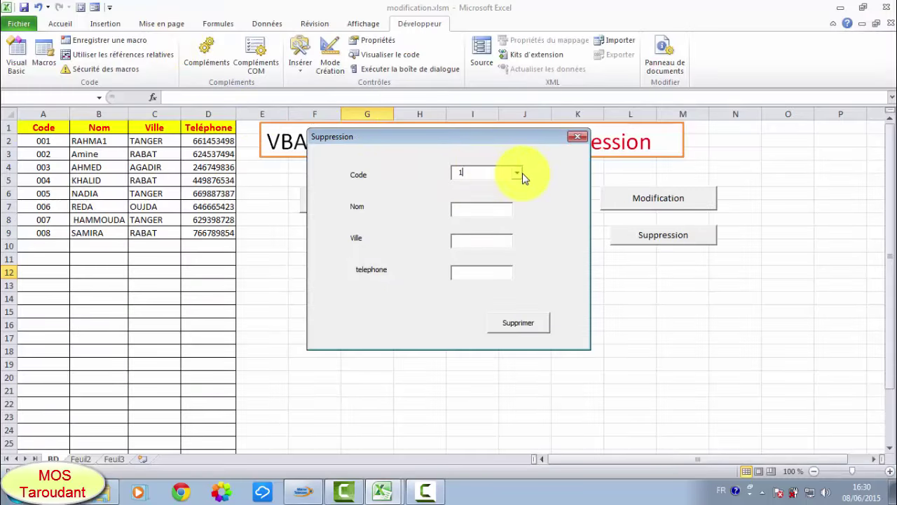
left_click(578, 136)
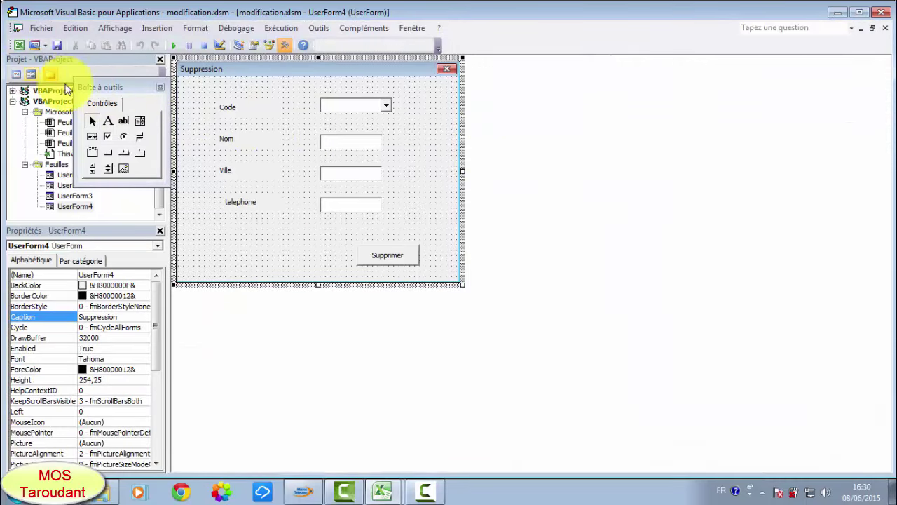
Create ComboBox1_Change containing ligne2 = [A2].Offset(ComboBox1.ListIndex, 0).Row, with blank lines around it
double_click(374, 110)
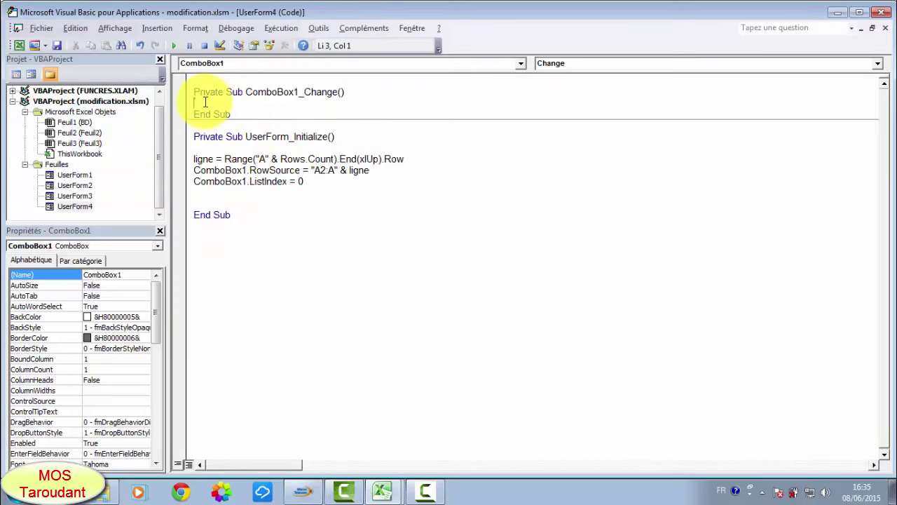
type("lig")
type("ne2")
type(" =")
type(" [")
type("A2")
type("]")
type(".of")
type("fset")
type("(")
type("comb")
type("o")
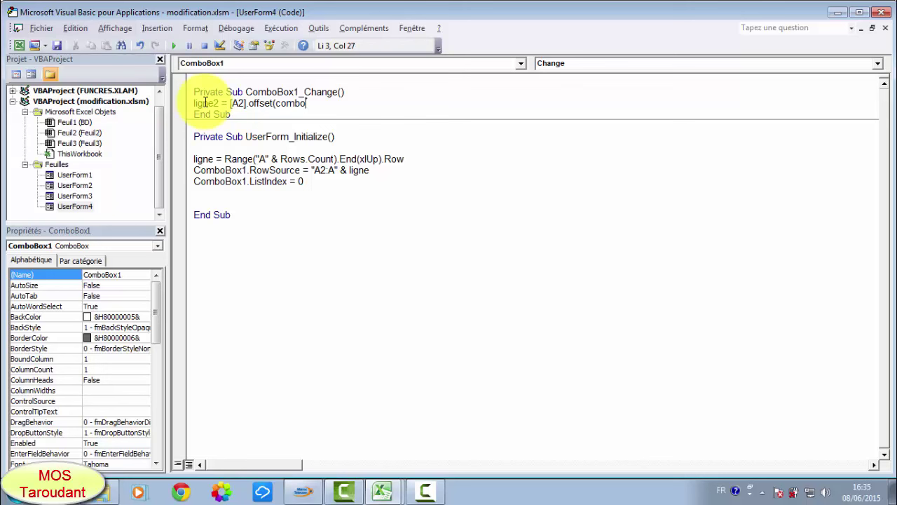
type("box")
type("1")
type(".")
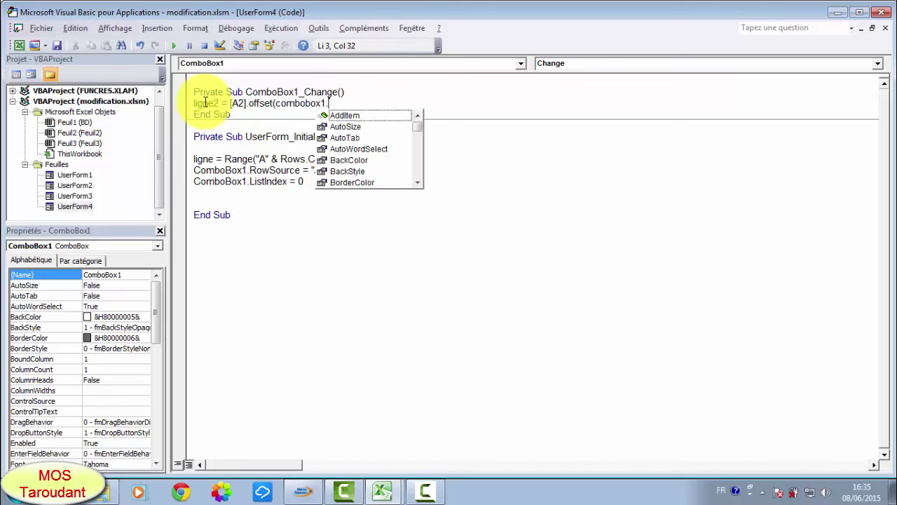
type("list")
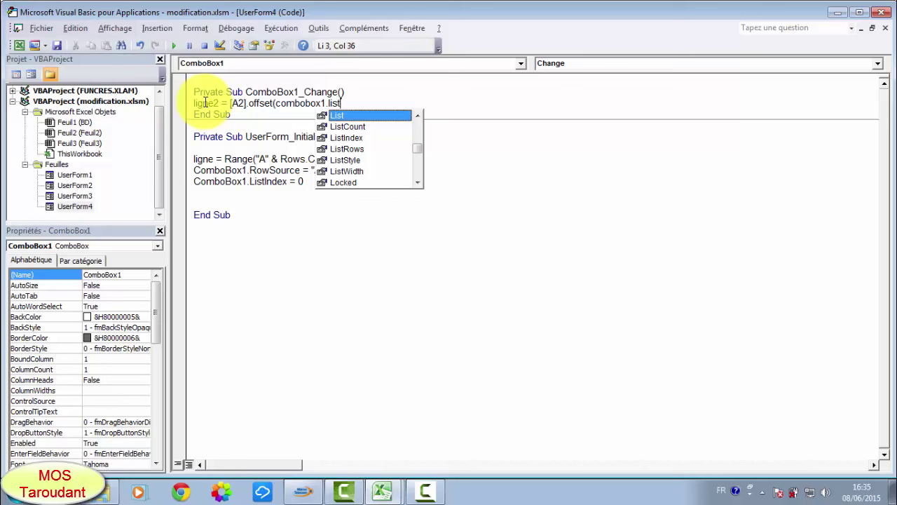
double_click(352, 138)
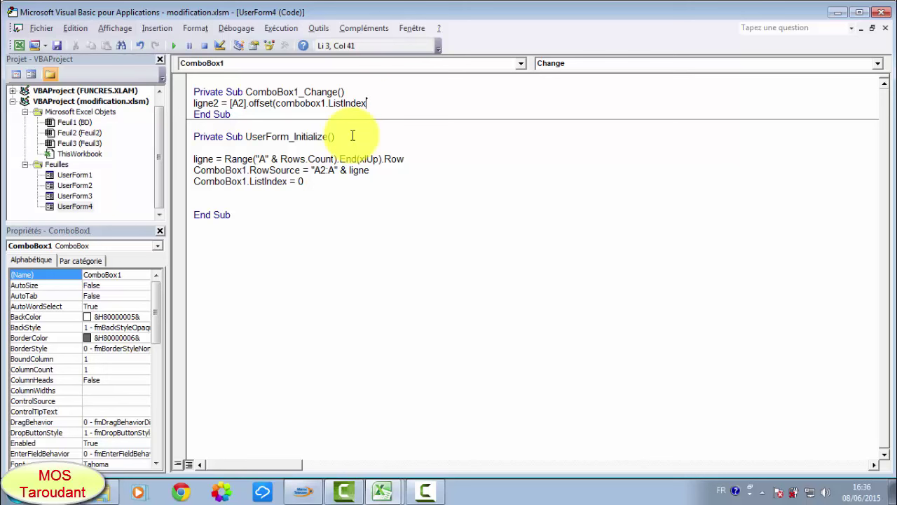
type(",")
type("0)")
type(".r")
type("ow")
key("Return")
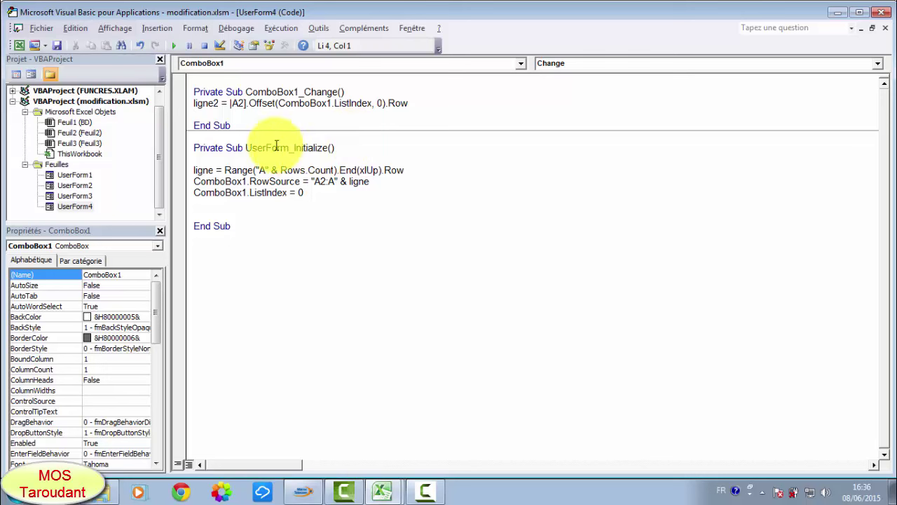
left_click(426, 108)
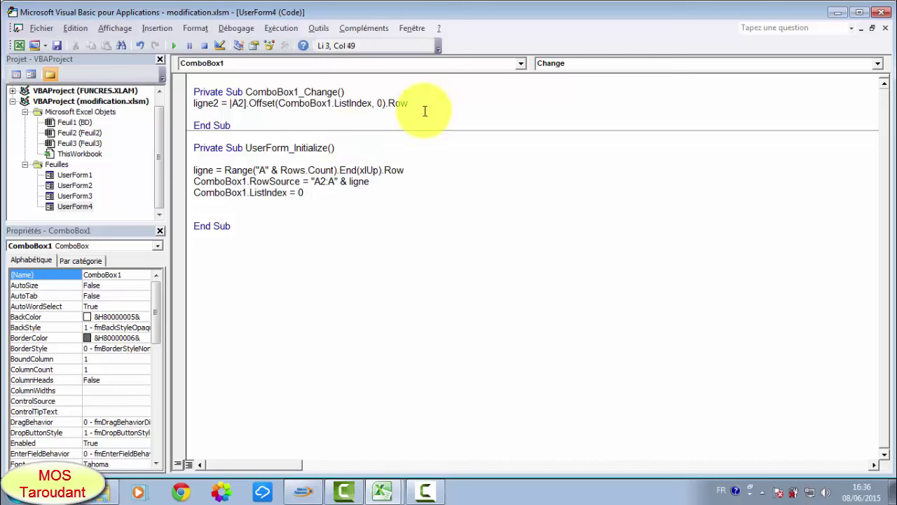
left_click(209, 114)
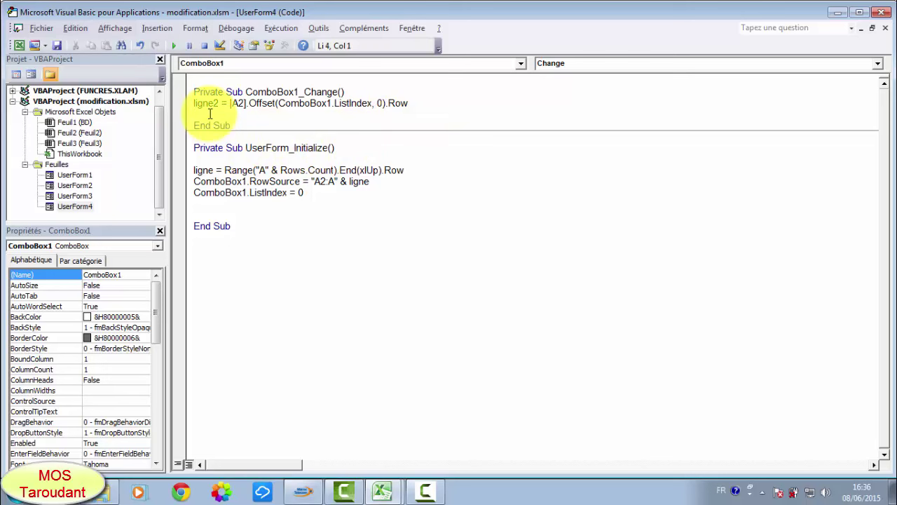
left_click(357, 91)
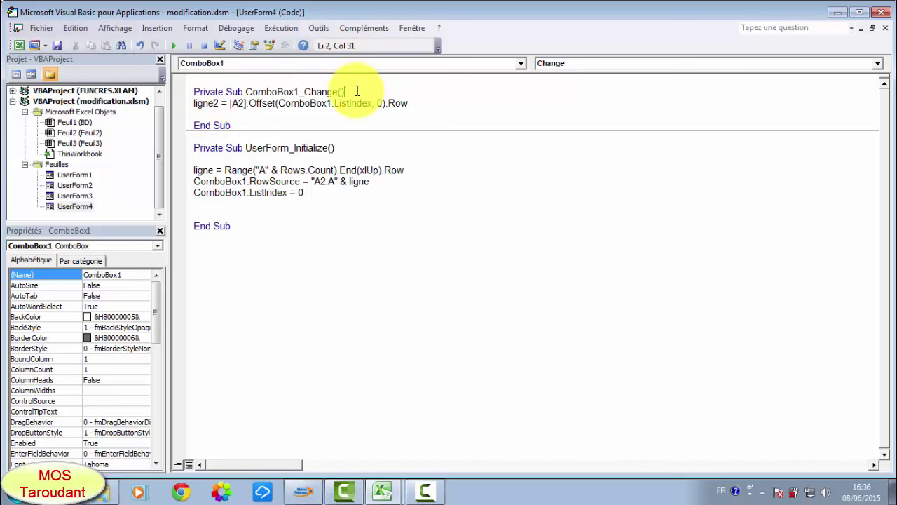
key("Return")
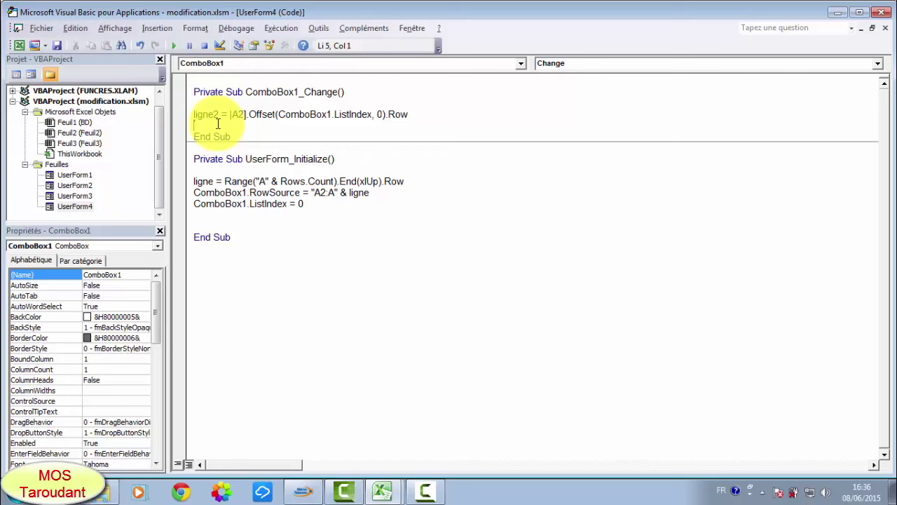
Add the line Me.TextBox1.Text = Cells(ligne2, 2) to ComboBox1_Change
key("Return")
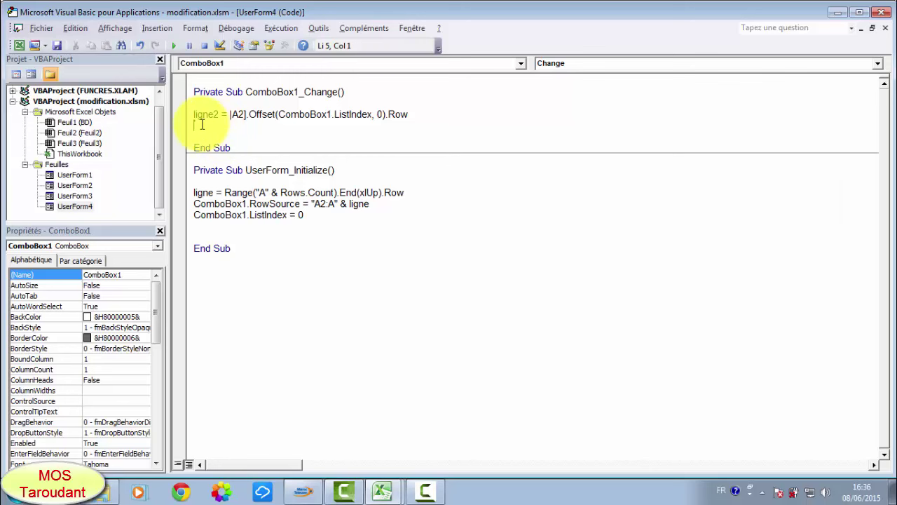
type("ms")
type(".com")
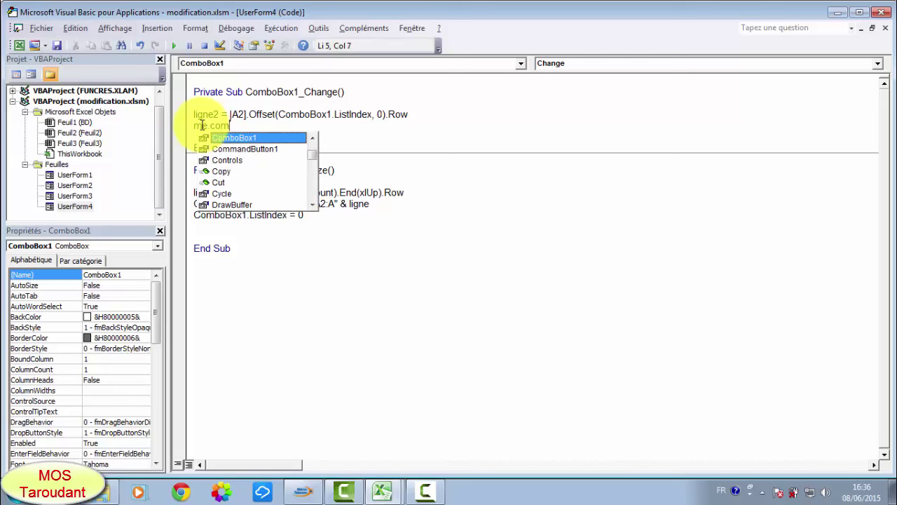
key("BackSpace")
key("BackSpace")
key("BackSpace")
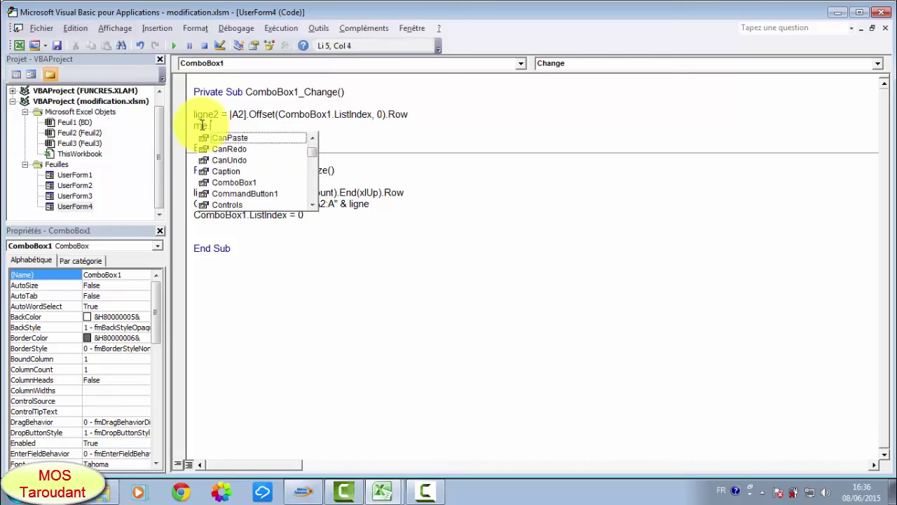
type("tex")
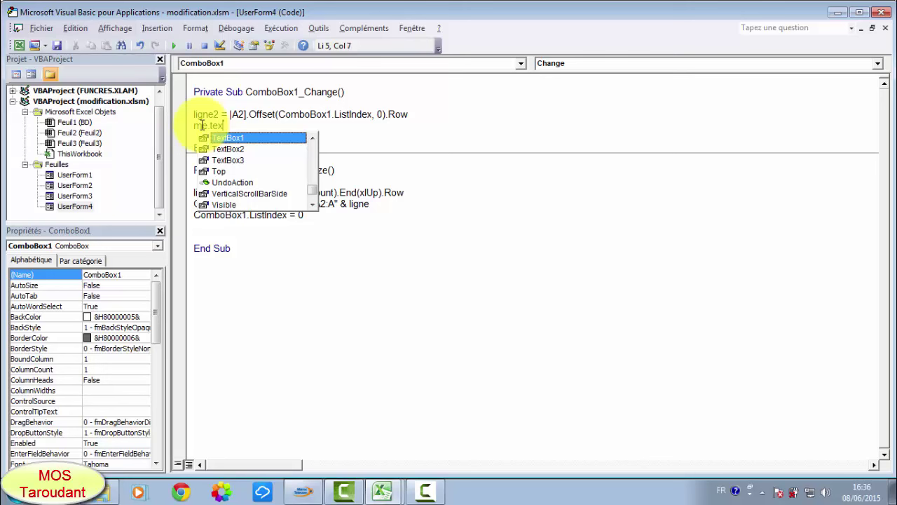
double_click(259, 138)
type(".")
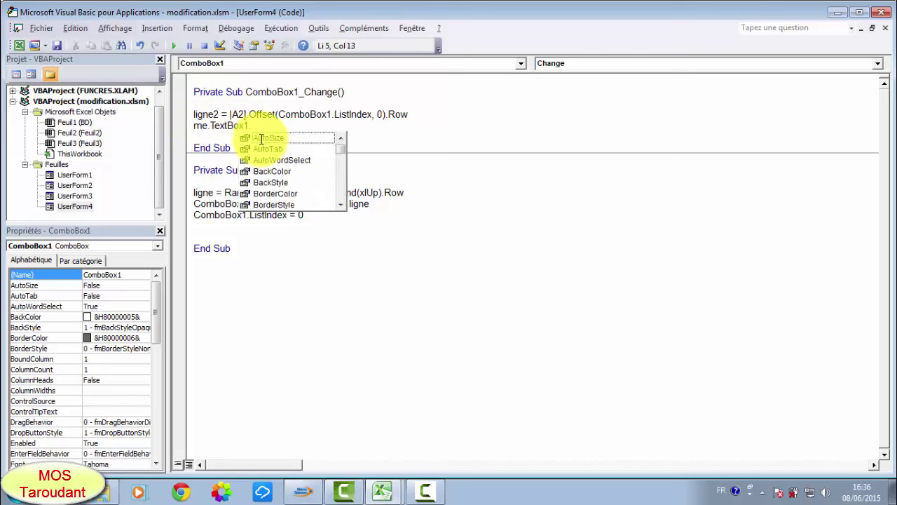
type("tex")
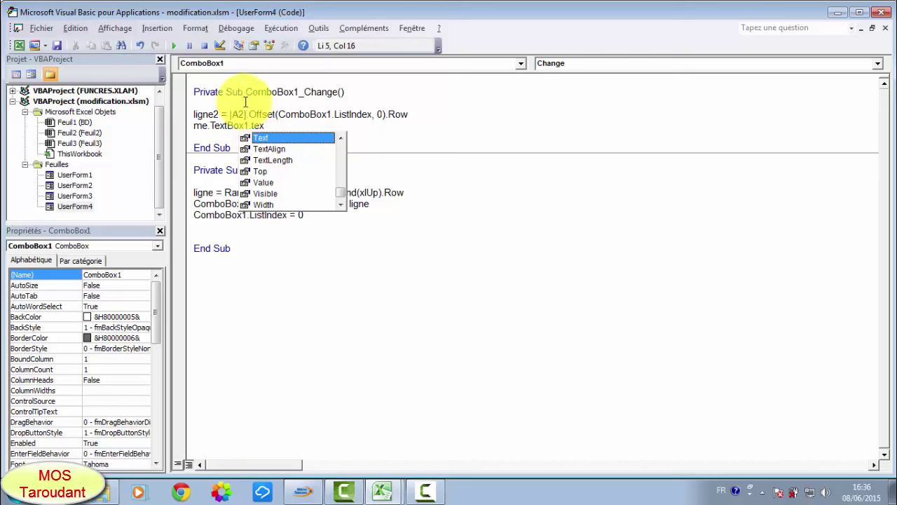
double_click(275, 136)
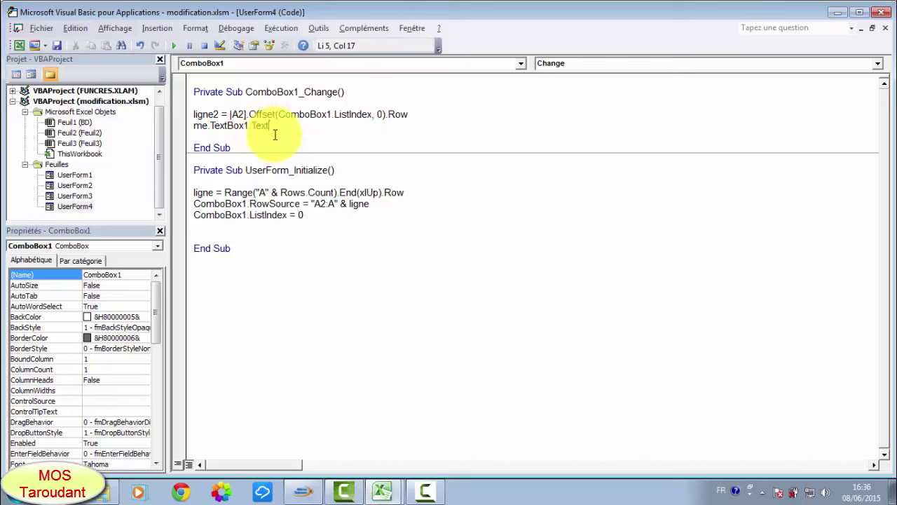
type(" =")
type(" cell")
type("s")
type("(")
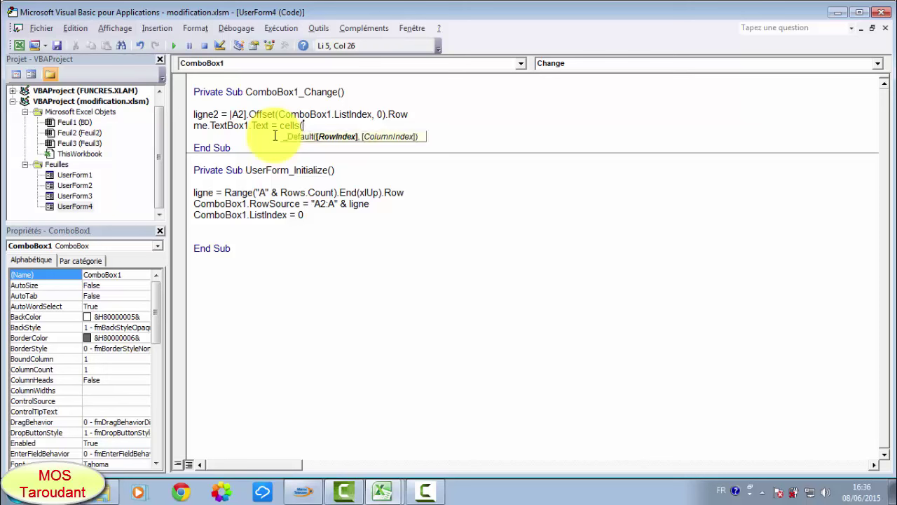
type("li")
type("gne2")
type(",")
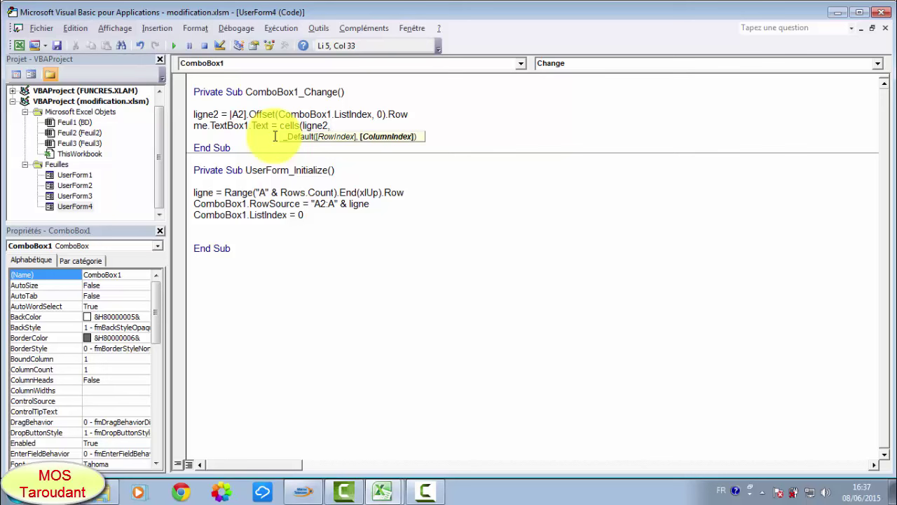
type("2")
type(")")
key("Return")
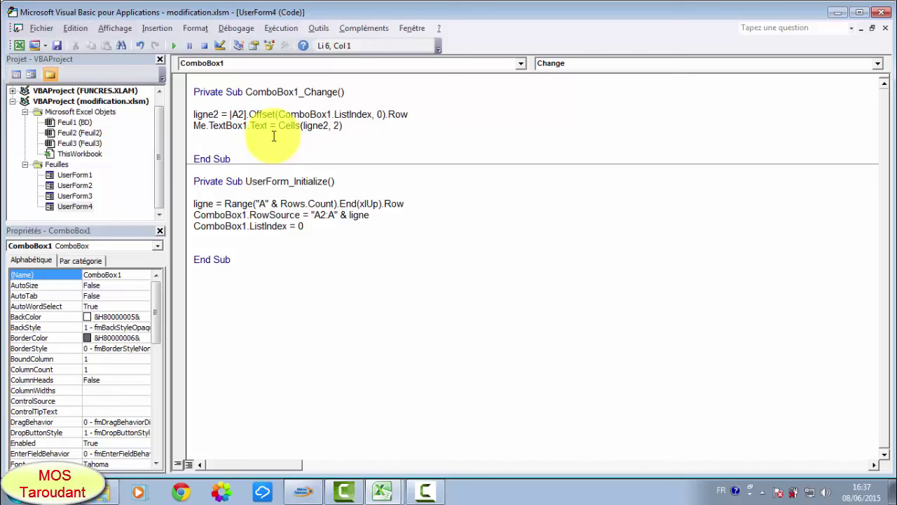
Duplicate the TextBox1 assignment line twice below itself
left_click(187, 129)
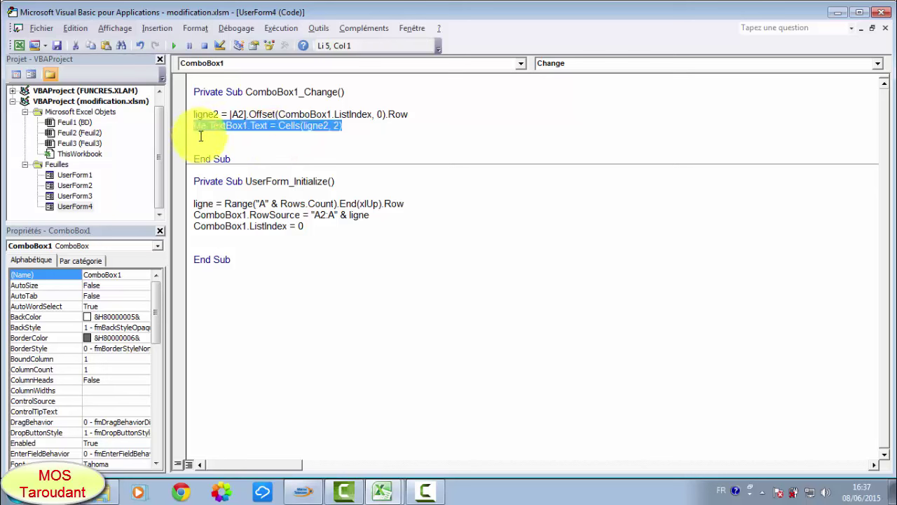
left_click(200, 136)
type("Me.TextBox1.Text = Cells(ligne2, 2)")
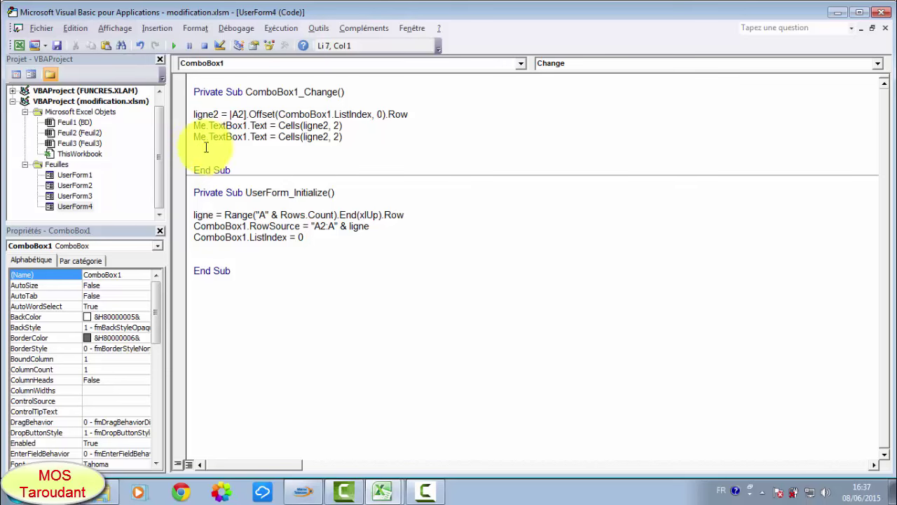
right_click(206, 146)
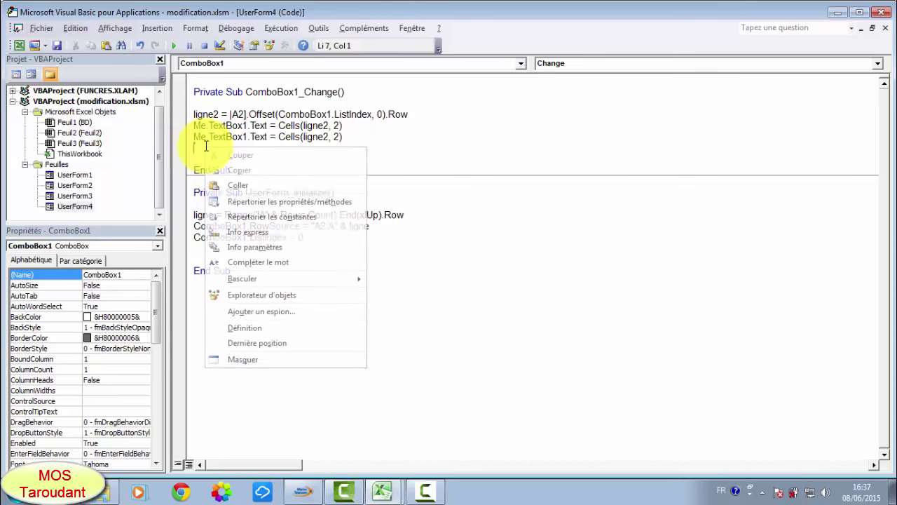
left_click(231, 185)
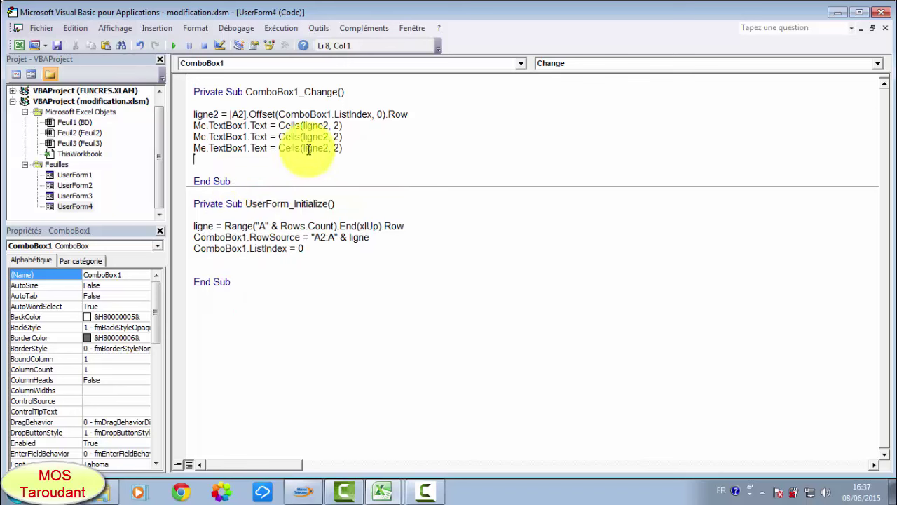
Edit the copies to fill TextBox2 from Cells(ligne2, 3) and TextBox3 from Cells(ligne2, 4)
left_click(246, 136)
key("BackSpace")
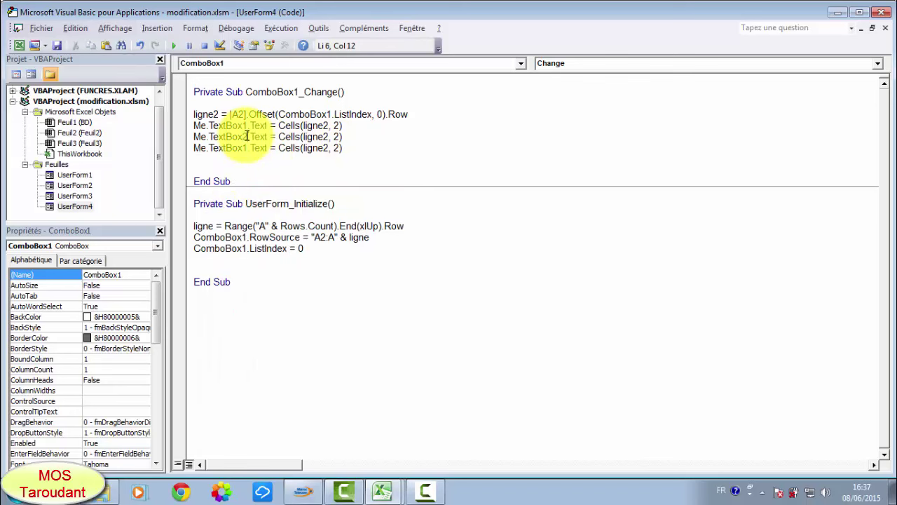
type("2")
left_click_drag(242, 148, 251, 148)
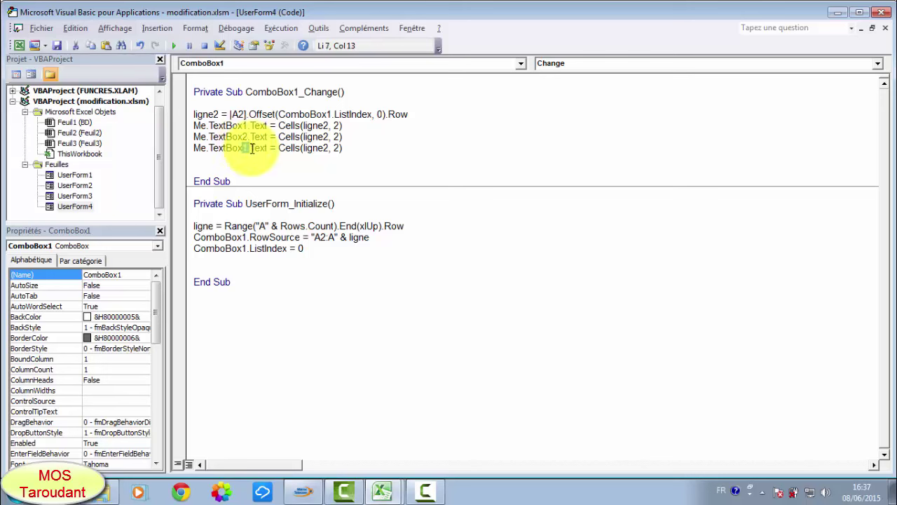
type("3")
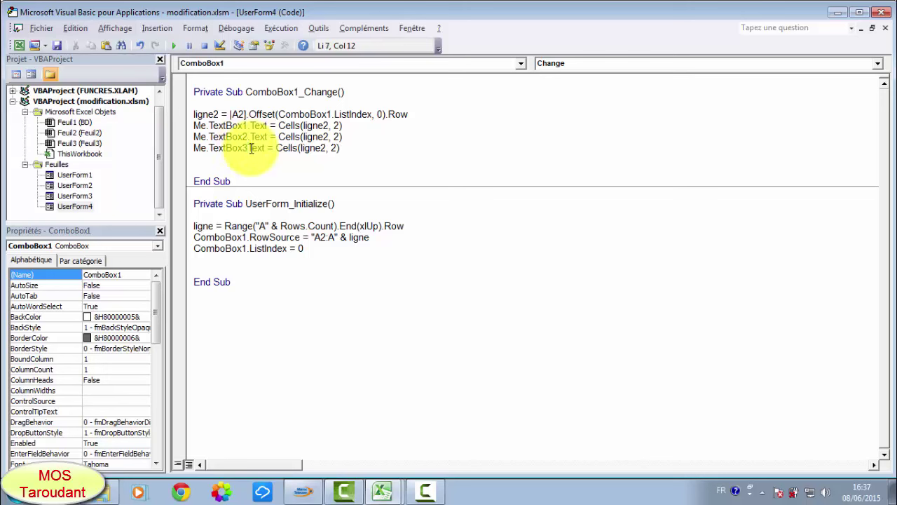
left_click_drag(333, 136, 337, 136)
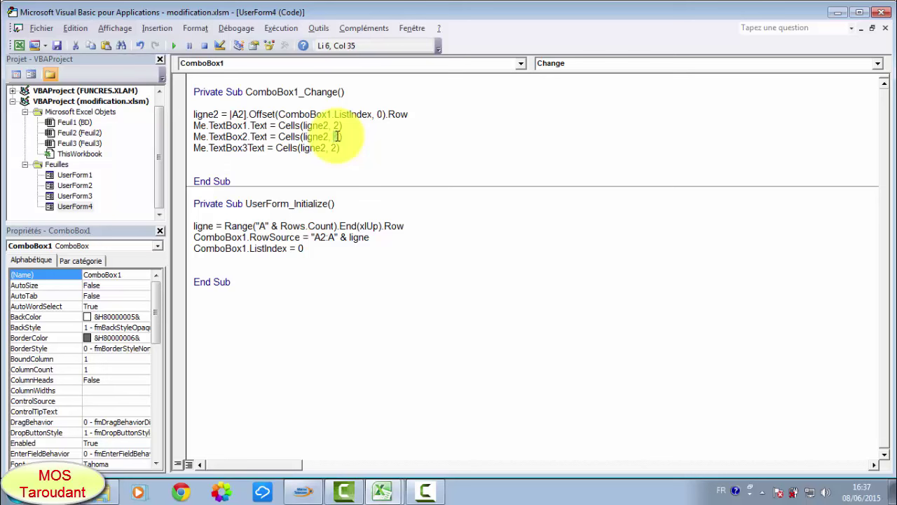
type("3")
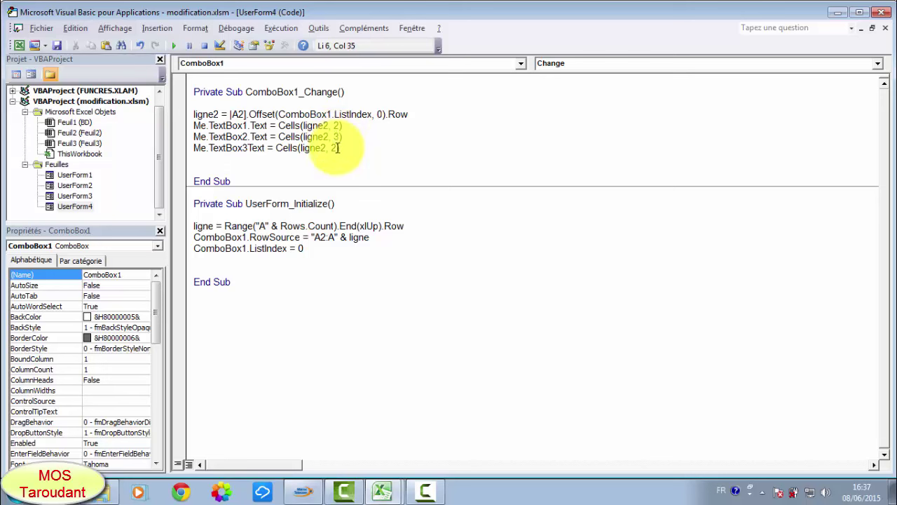
left_click_drag(339, 148, 334, 148)
type("4")
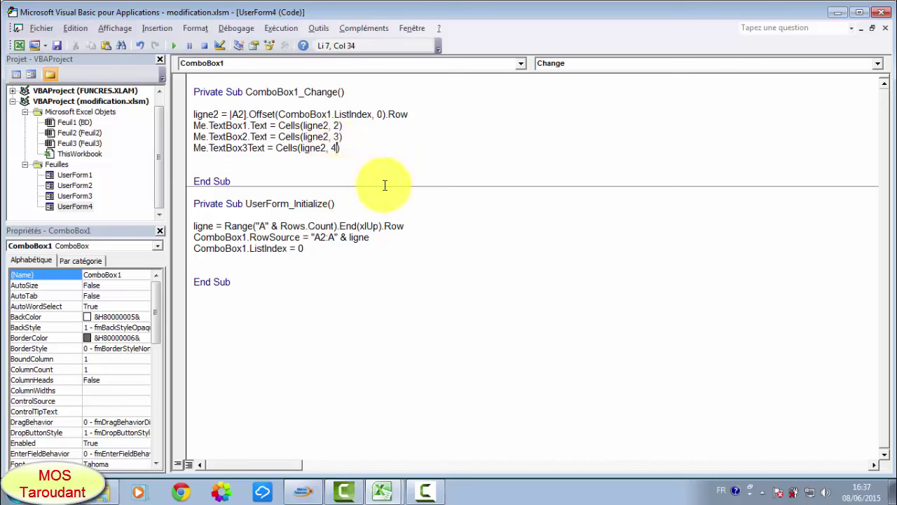
left_click(394, 179)
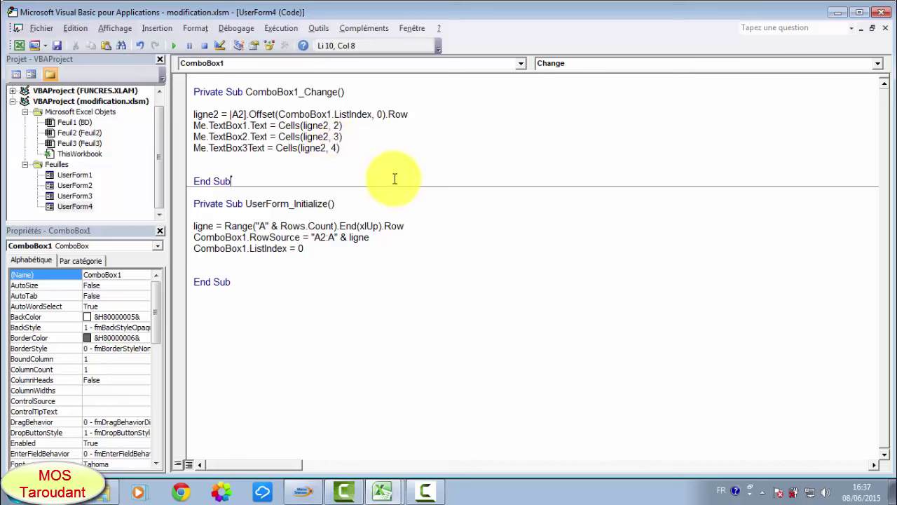
After the compile error on running, correct Me.TextBox3Text to Me.TextBox3.Text
left_click(174, 47)
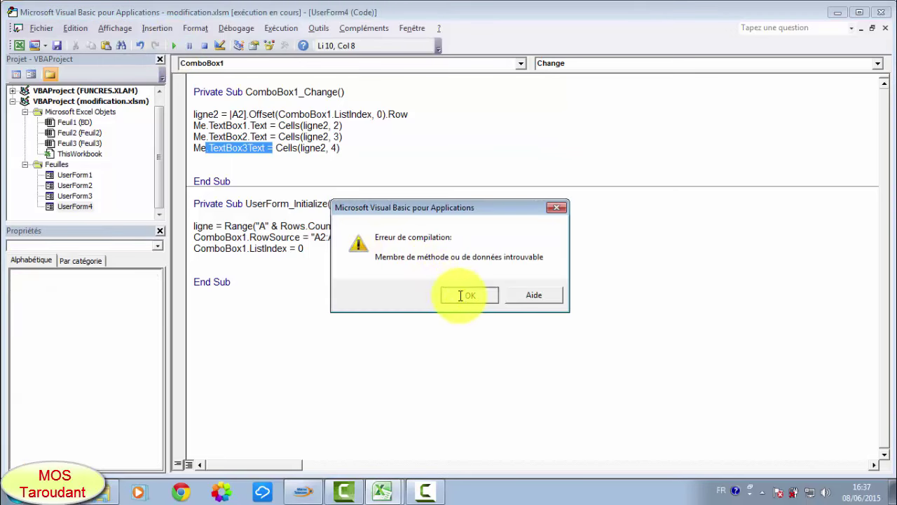
left_click(451, 295)
left_click(251, 148)
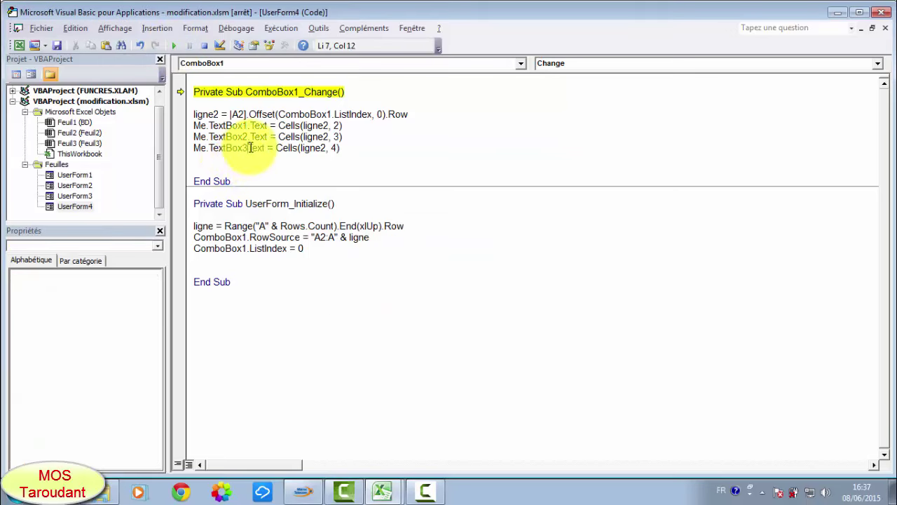
type(".")
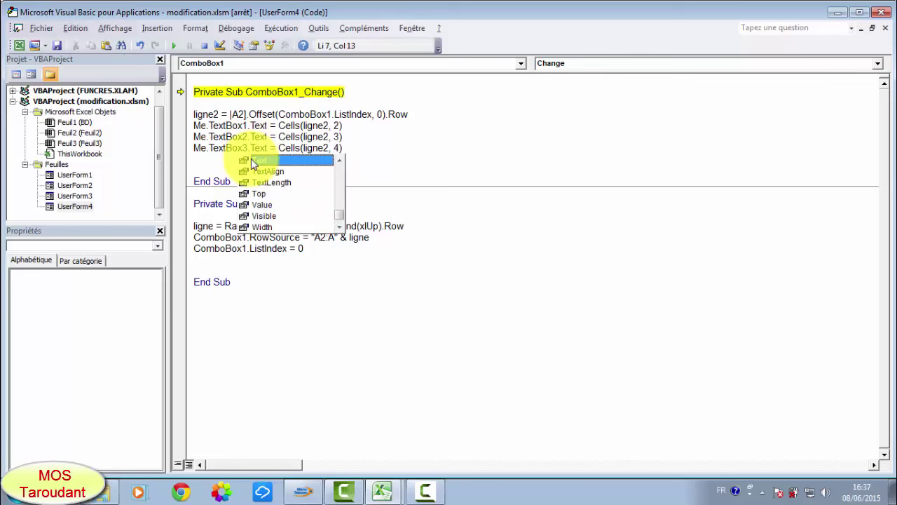
key("Tab")
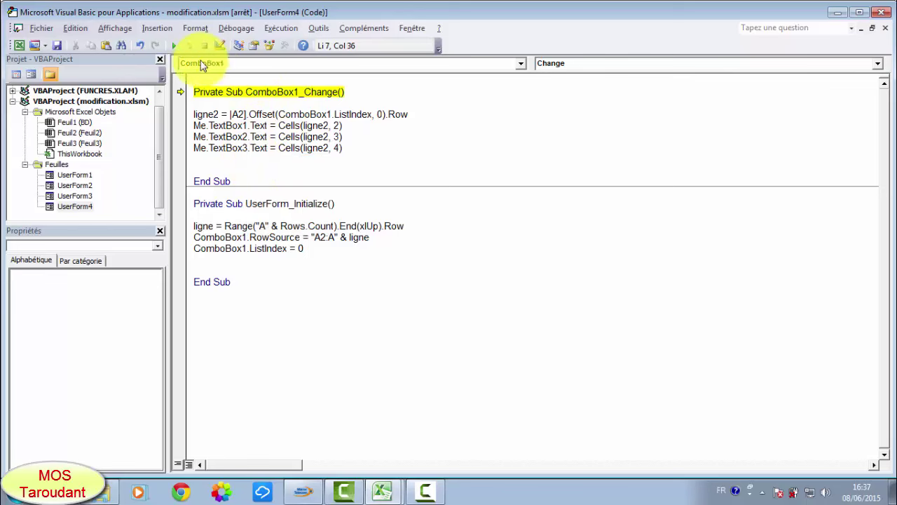
Run the form, pick codes 004 and 005 to check Nom, Ville and telephone fill, then close it
left_click(173, 45)
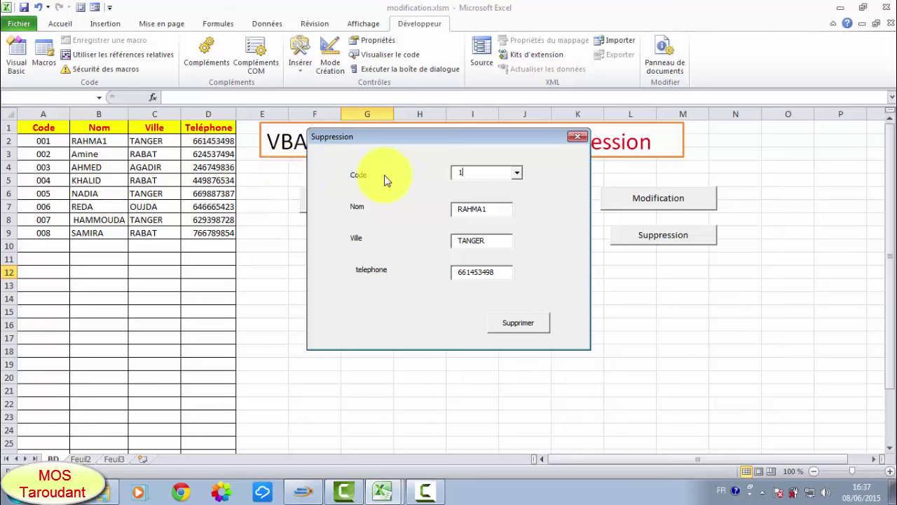
left_click(517, 175)
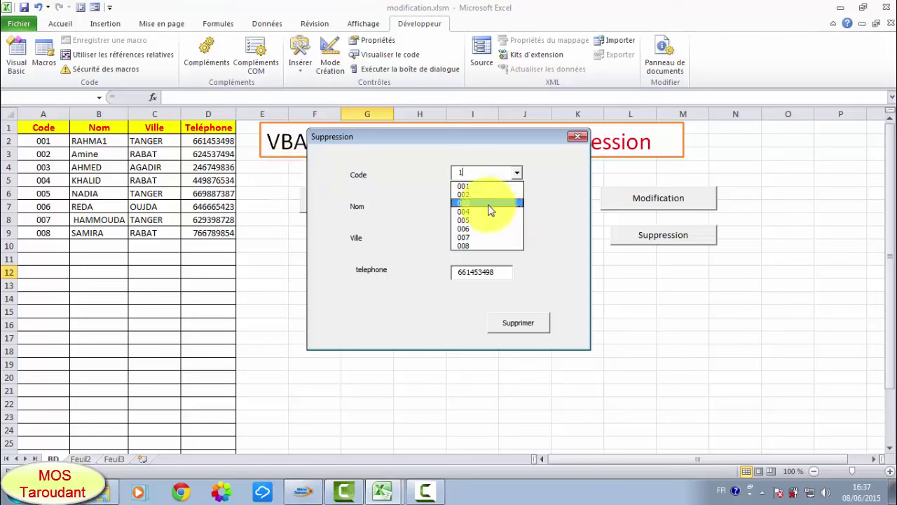
left_click(489, 206)
left_click(516, 172)
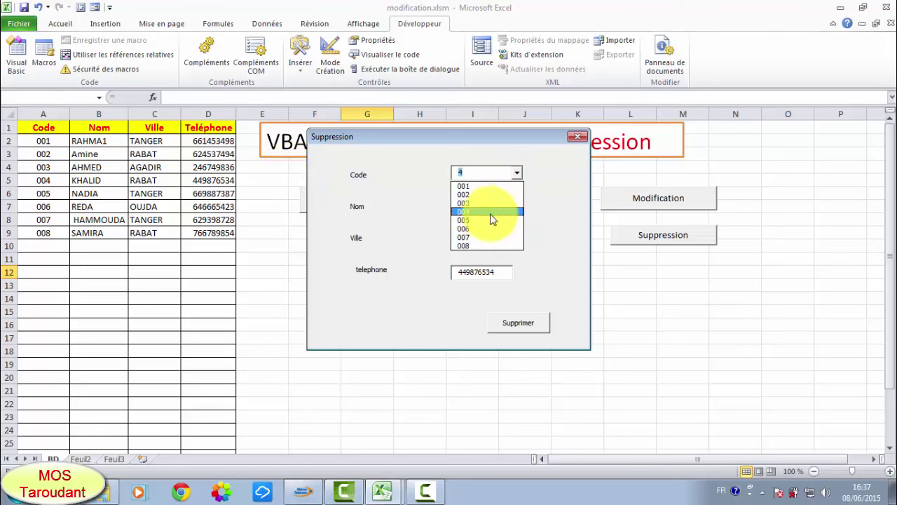
left_click(489, 224)
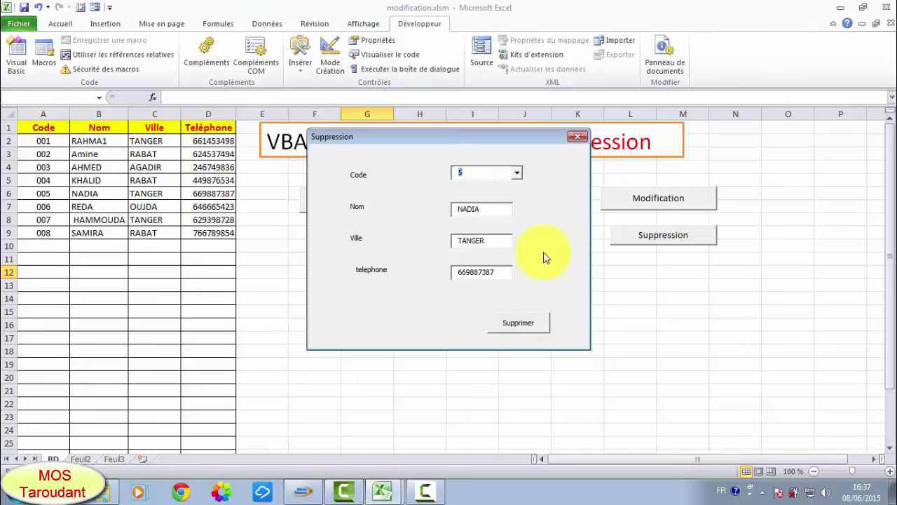
left_click(578, 137)
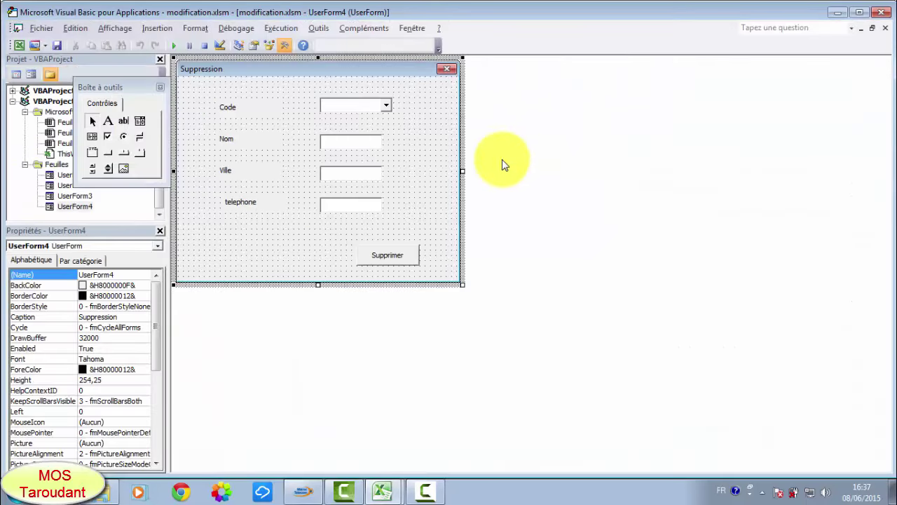
Start a new line in ComboBox1_Change with Range("A2").Offset
left_click(366, 104)
double_click(365, 105)
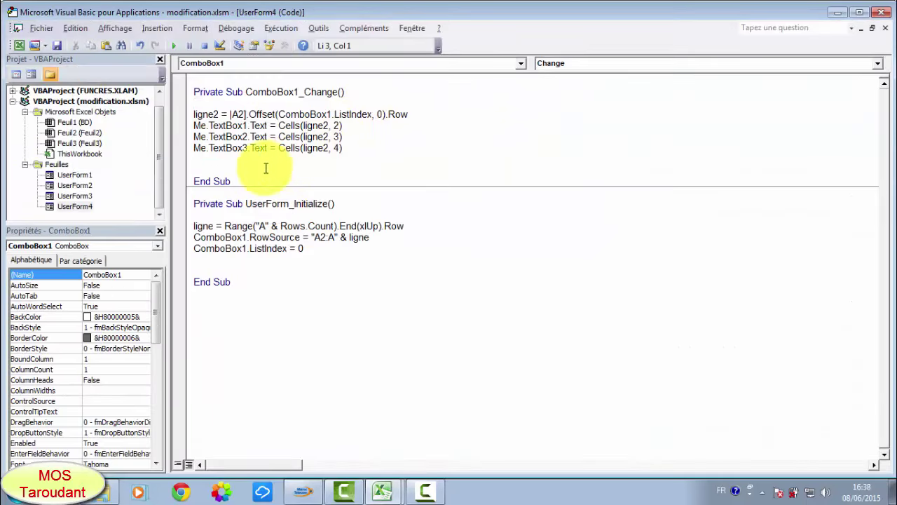
left_click(200, 159)
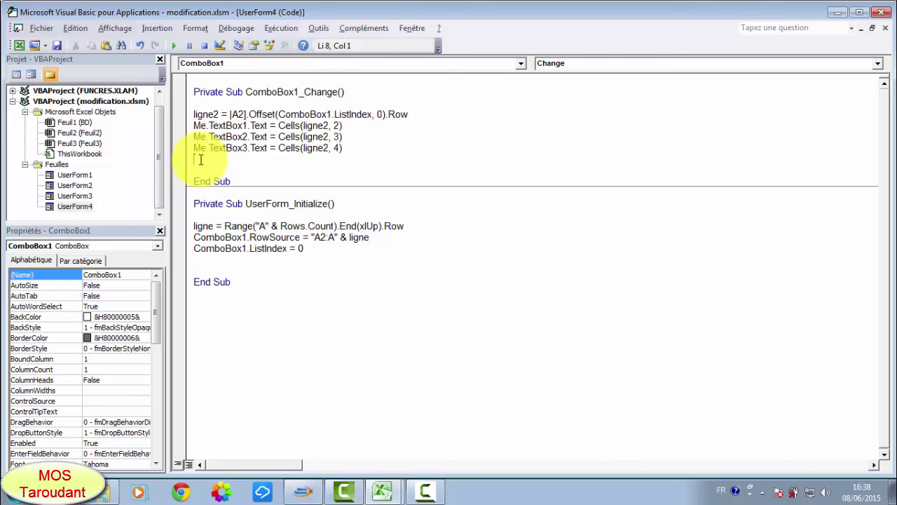
type("ra")
type("nge(")
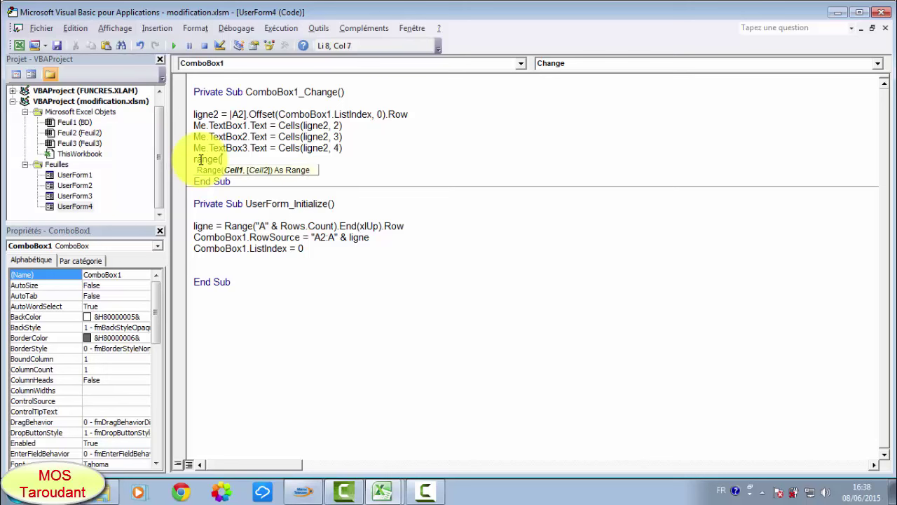
type("3")
key("BackSpace")
type("\"")
type("A2")
type("\")")
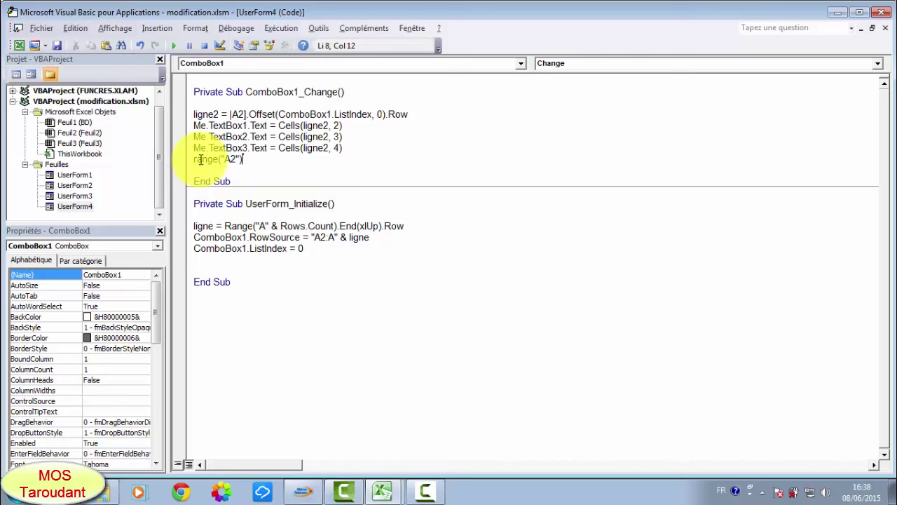
type(".")
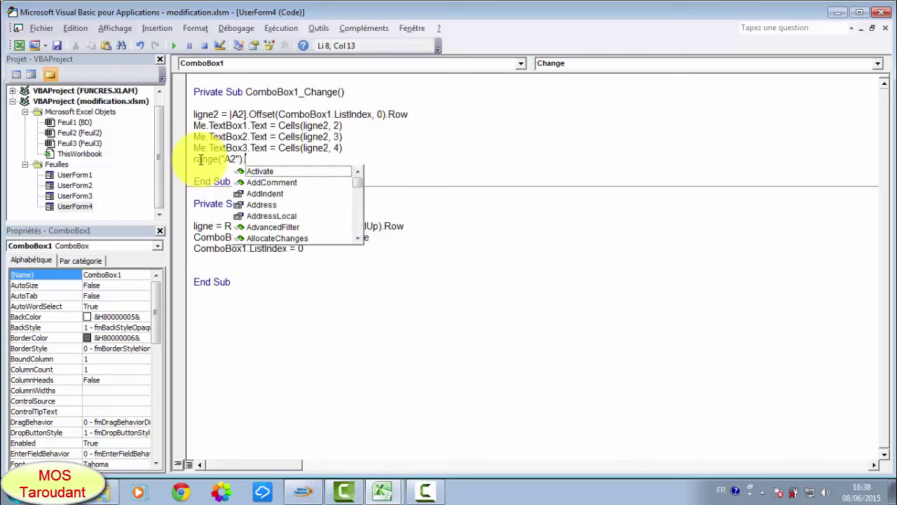
type("o")
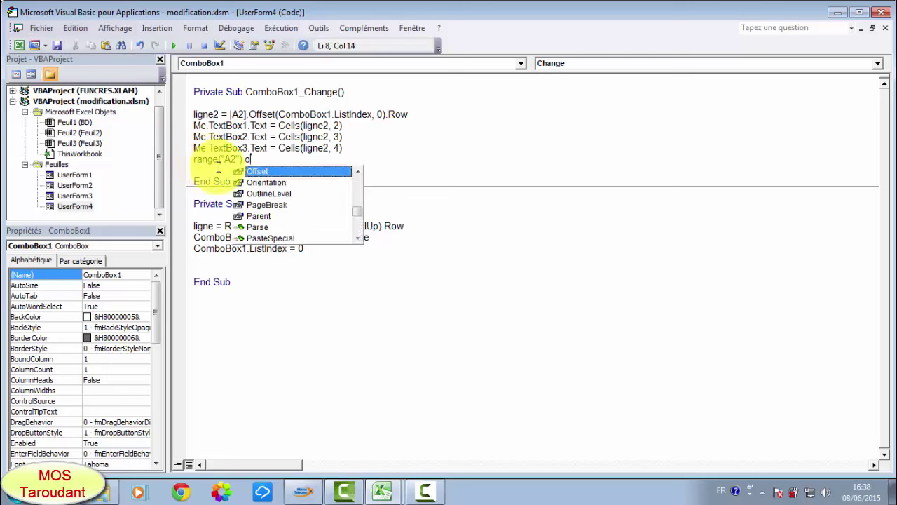
double_click(290, 169)
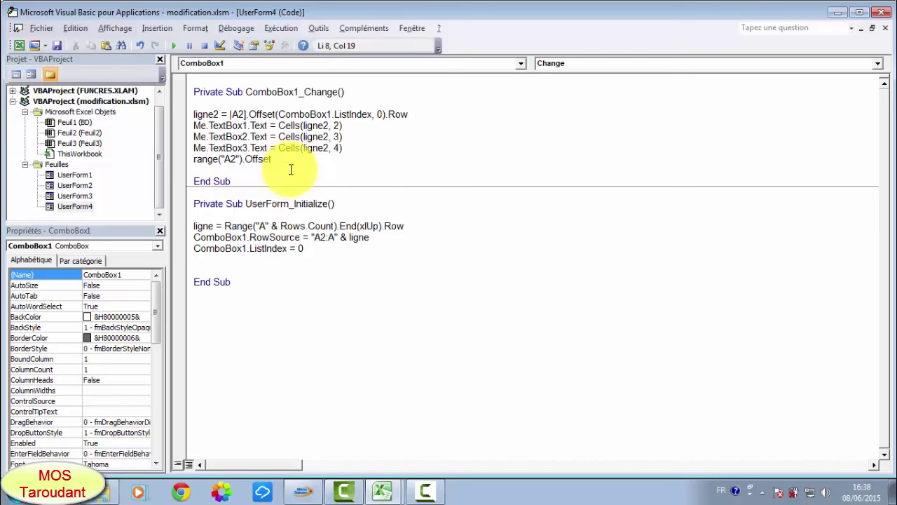
Complete the line as Range("A2").Offset(ComboBox1.ListIndex, 0).Select
type("(")
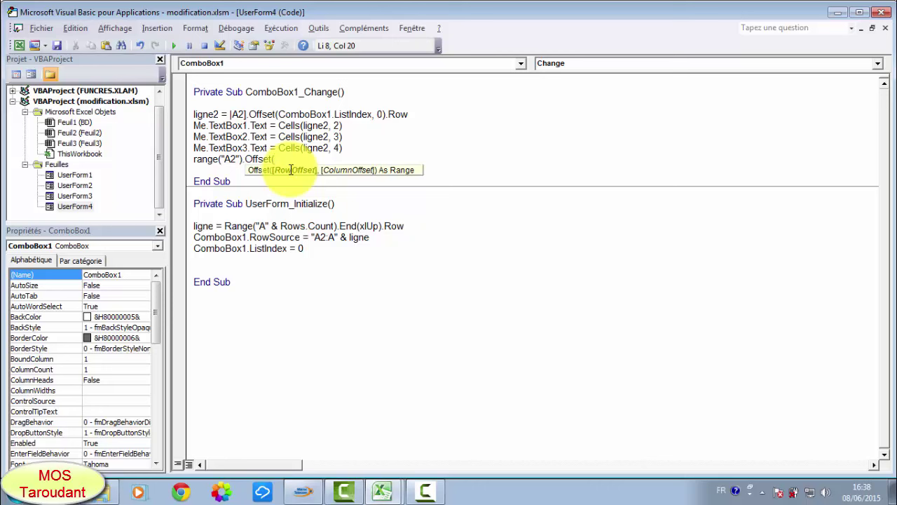
type("combo")
type("box")
type("1.")
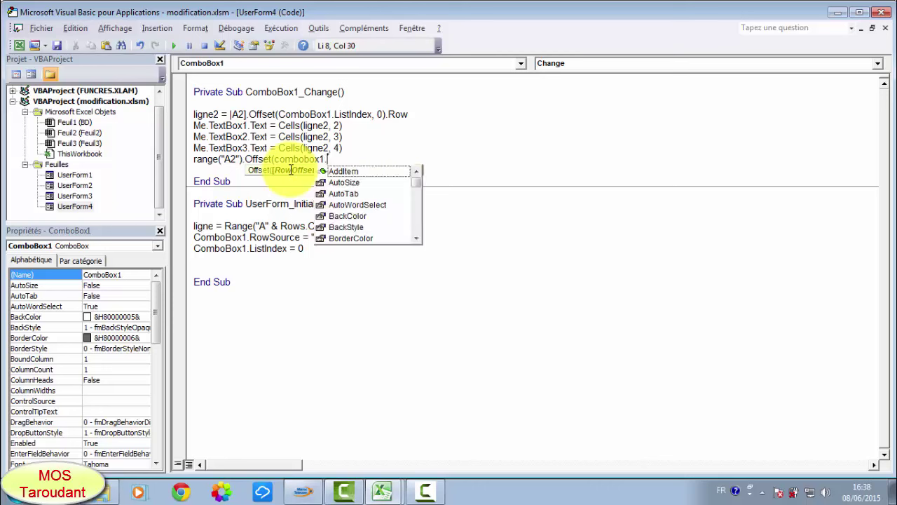
type("lis")
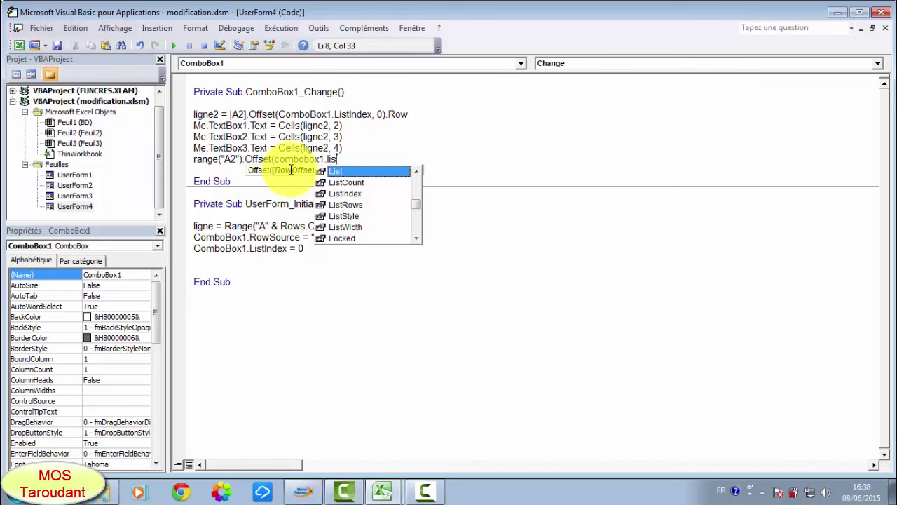
left_click(332, 194)
key("Return")
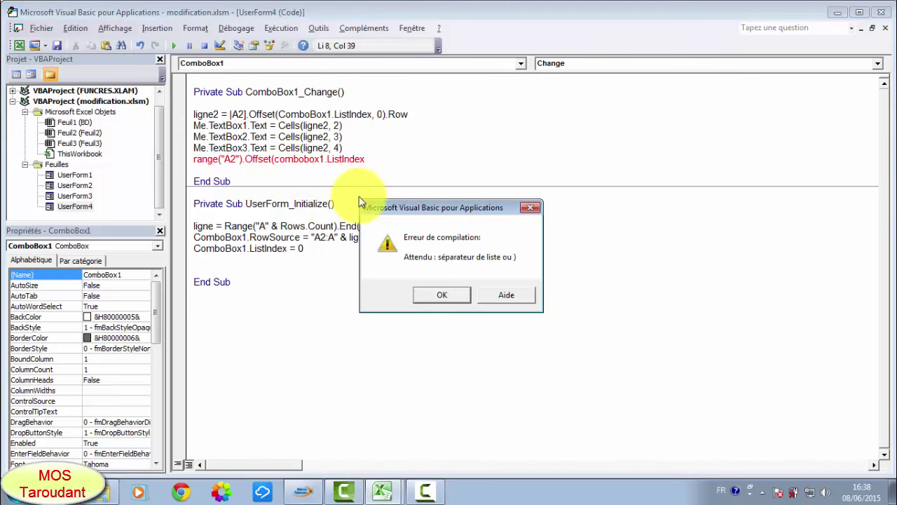
left_click(432, 308)
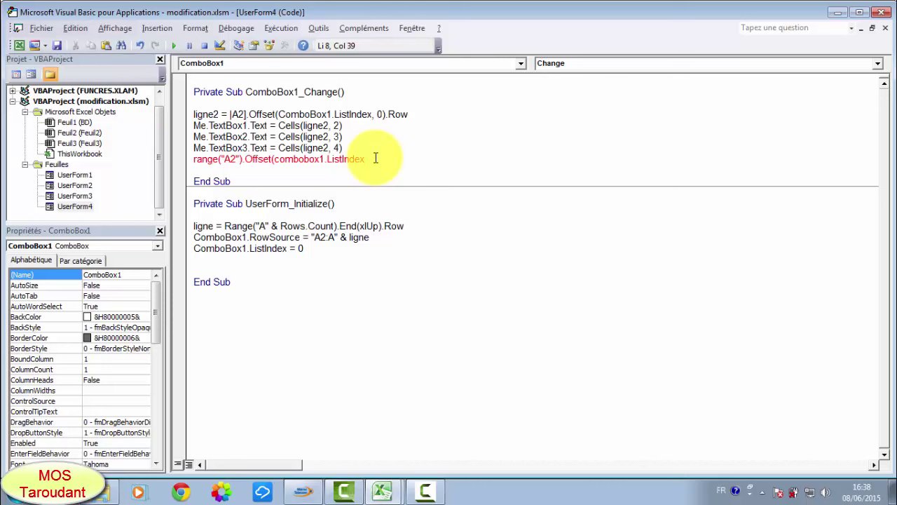
type(",")
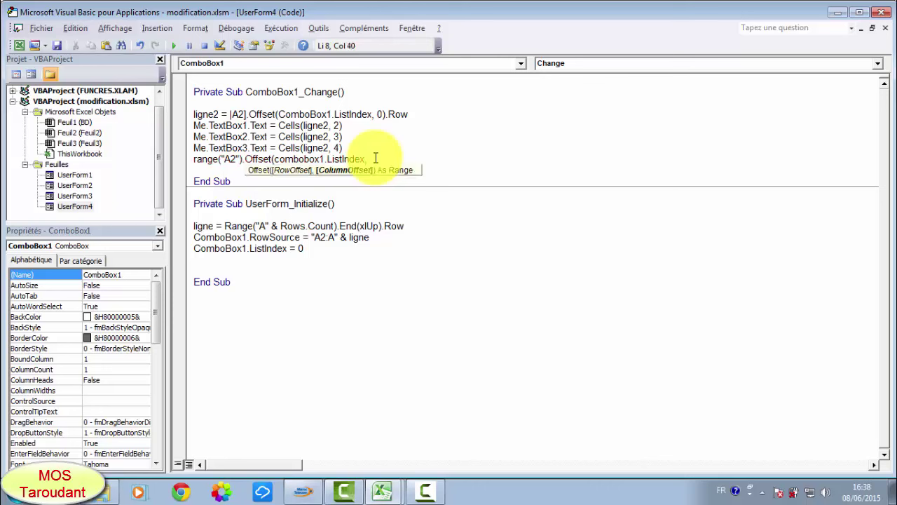
type("0")
type(")")
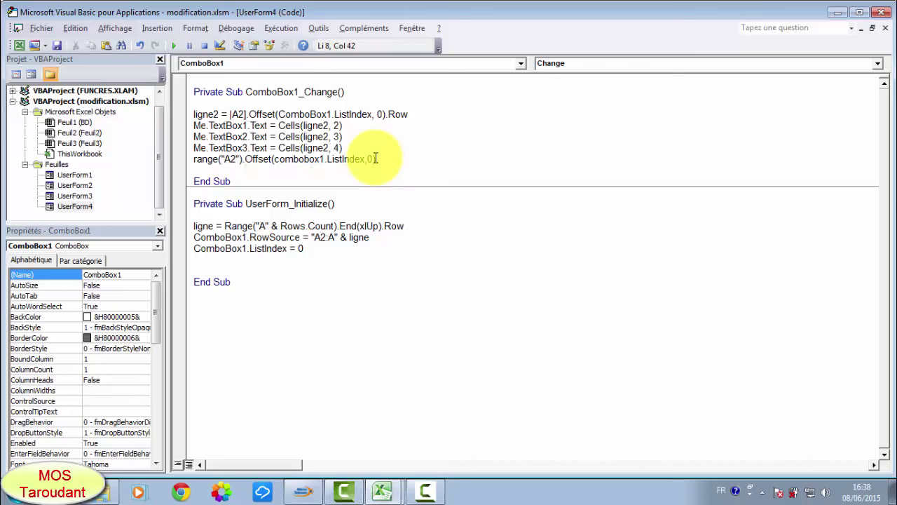
type(".se")
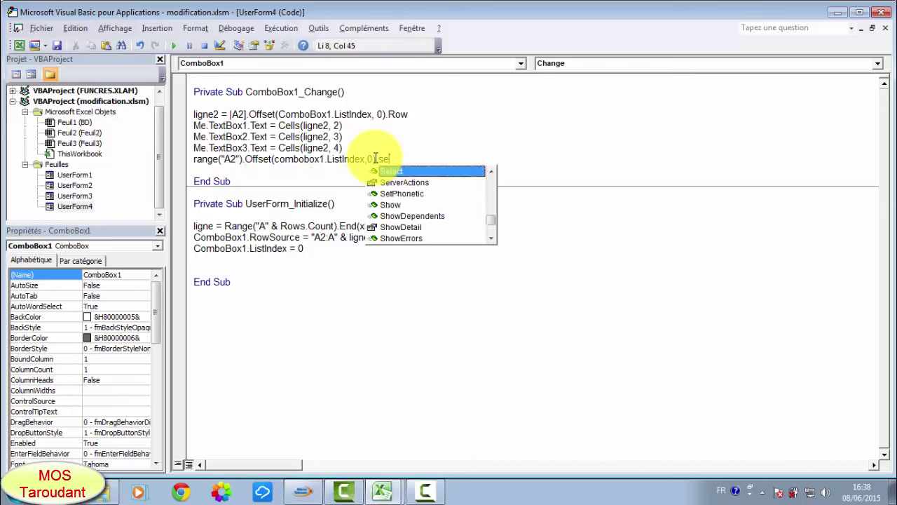
double_click(400, 171)
left_click(442, 220)
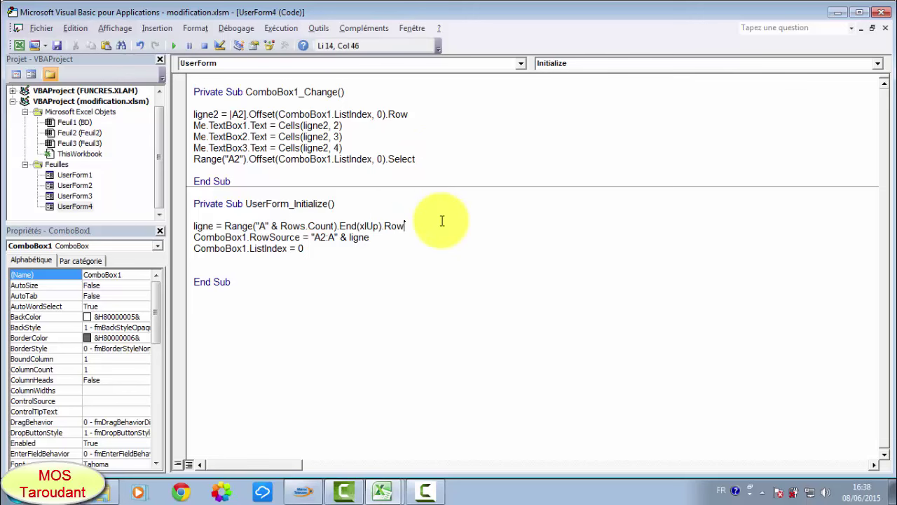
Run the form, choose codes 005 and 008 to check the sheet selection moves, then close it
left_click(176, 45)
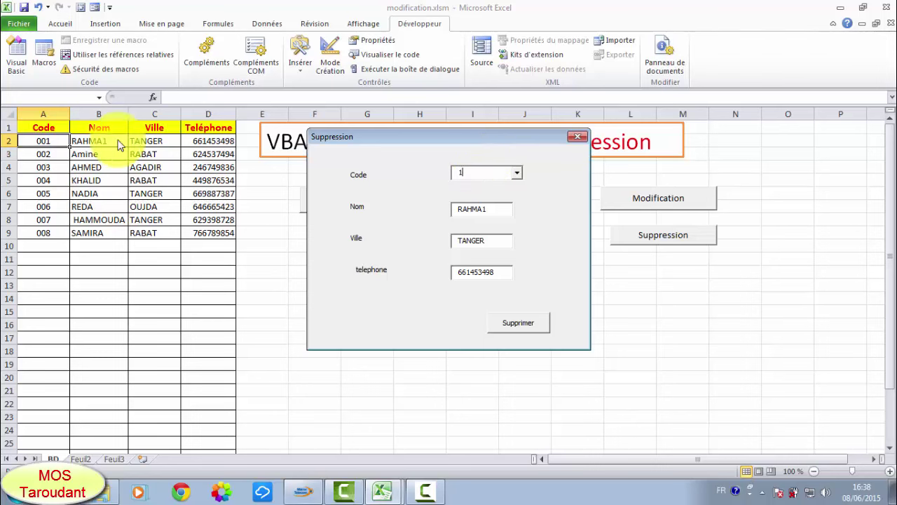
left_click(520, 173)
left_click(480, 219)
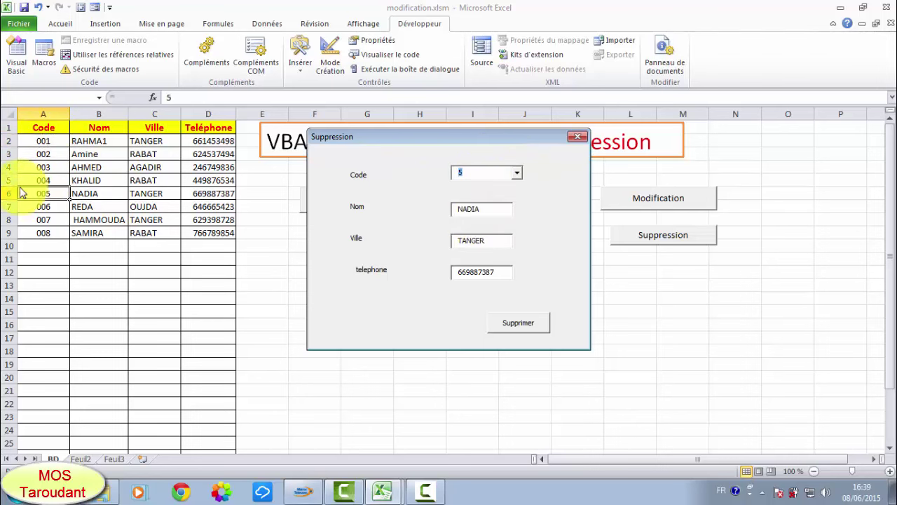
left_click(517, 173)
left_click(482, 244)
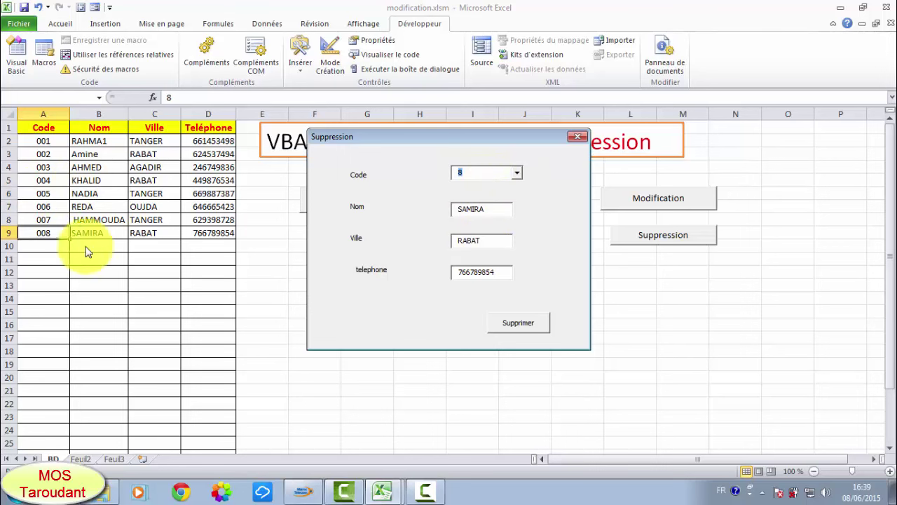
left_click(578, 139)
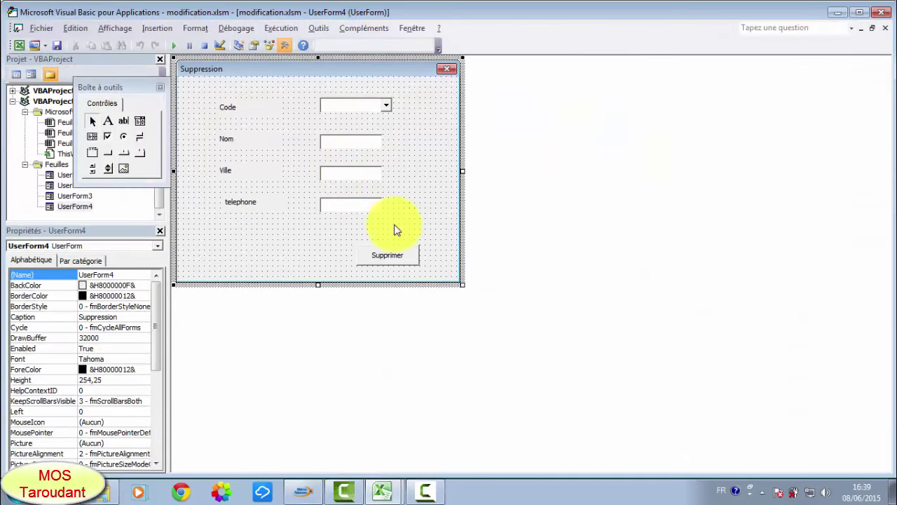
Create CommandButton1_Click with var = Sheets("BD").Range("A:A").End(xlDown).Row + 1
double_click(395, 252)
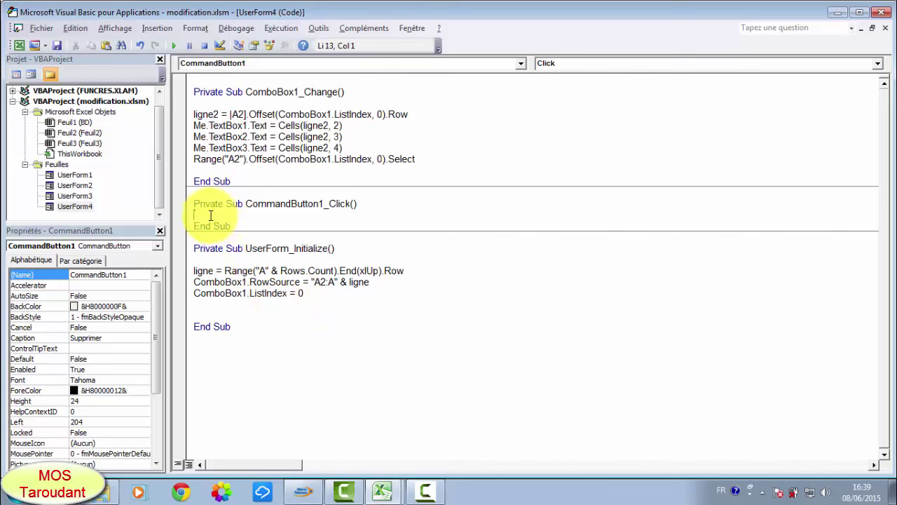
key("Return")
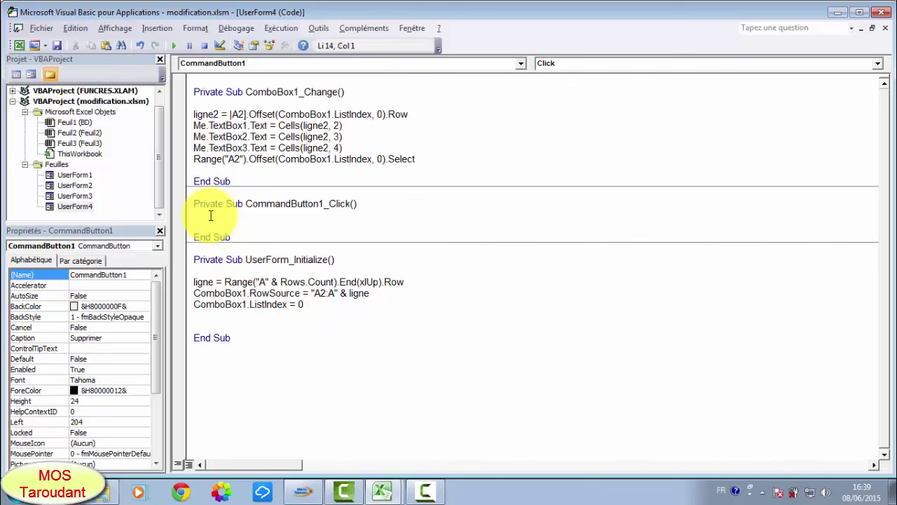
left_click(208, 218)
type("var")
type(" =")
type("s")
type("heets")
type("(")
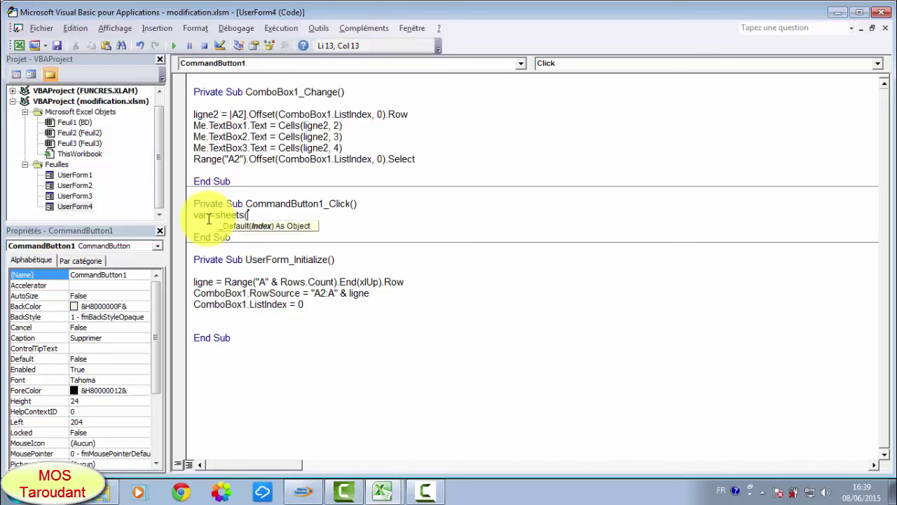
type("\"")
type("BD\"")
type(")")
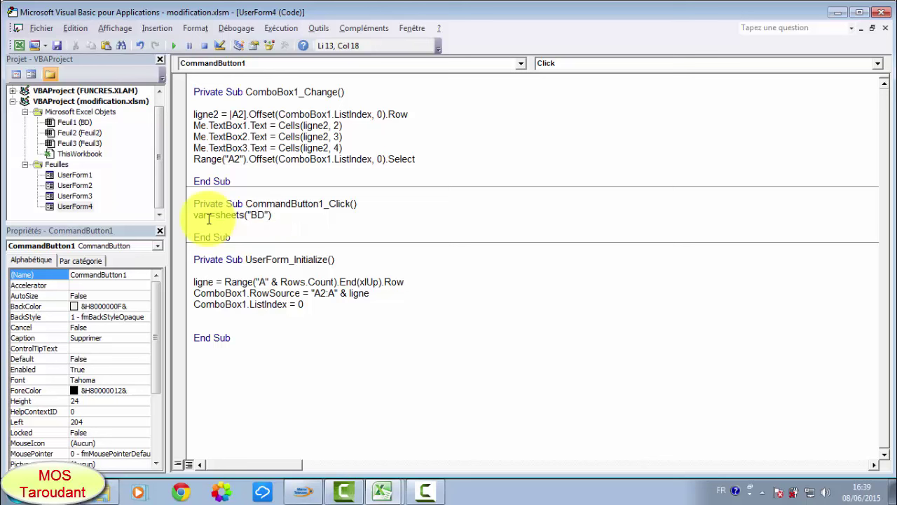
type(".")
type("range")
type("(\"")
type("A:")
type("A")
type("\")")
type(".end")
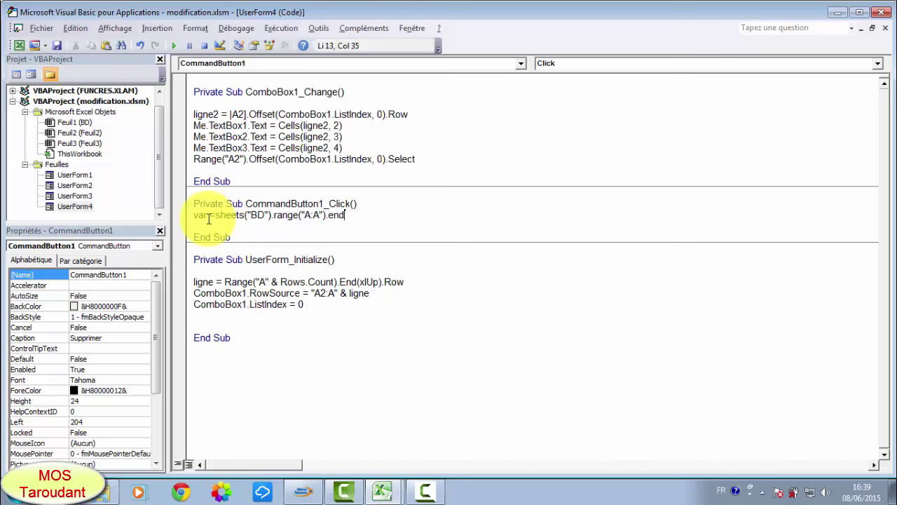
type("(")
type("x")
type("l")
type("dow")
type("n")
type(").")
type("ro")
type("w")
type("+1")
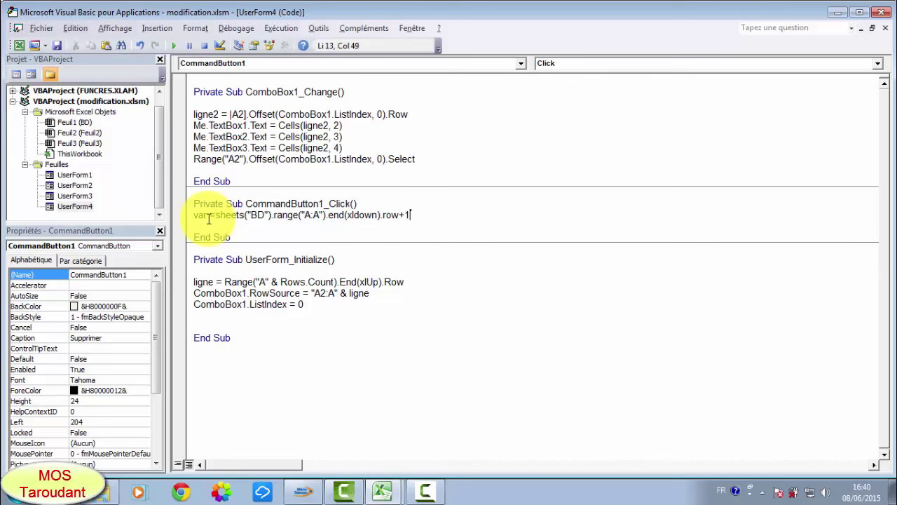
key("Return")
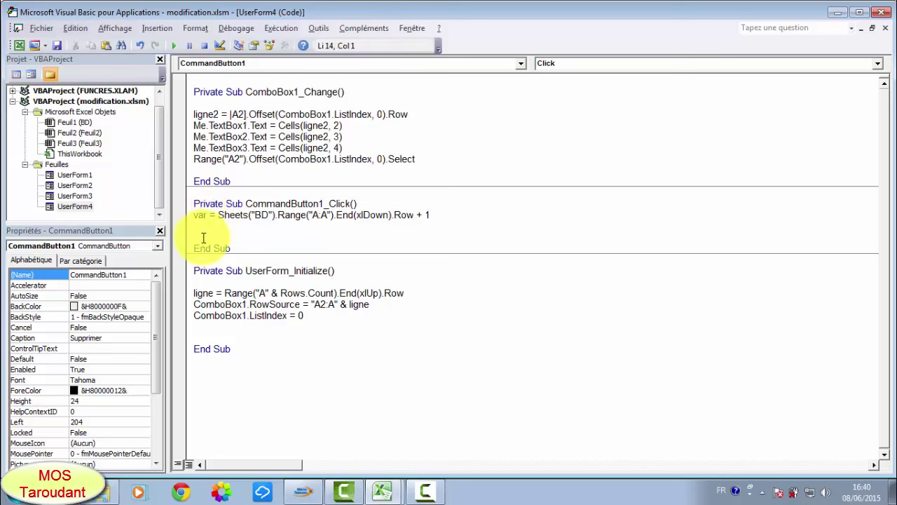
Add r = MsgBox("Voulez vous confirmez la suppression", vbYesNo, "gestion fonctionnaires") below the var line
left_click(430, 215)
key("Return")
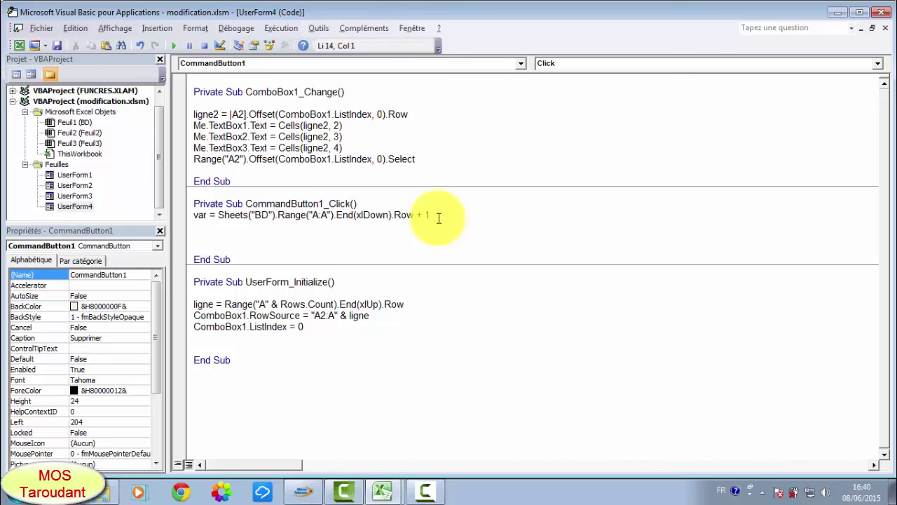
type("r")
type("=")
type("ms")
type("gbox")
left_click(199, 227)
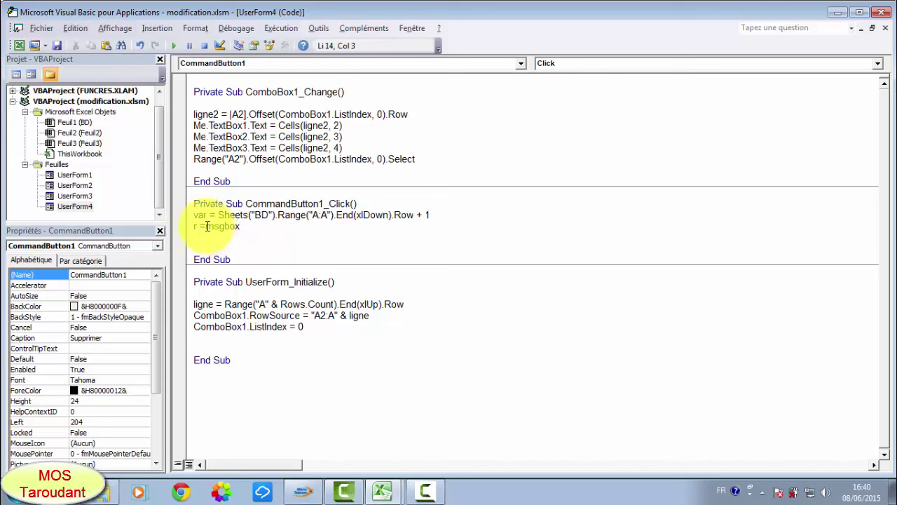
key("Right")
left_click(264, 223)
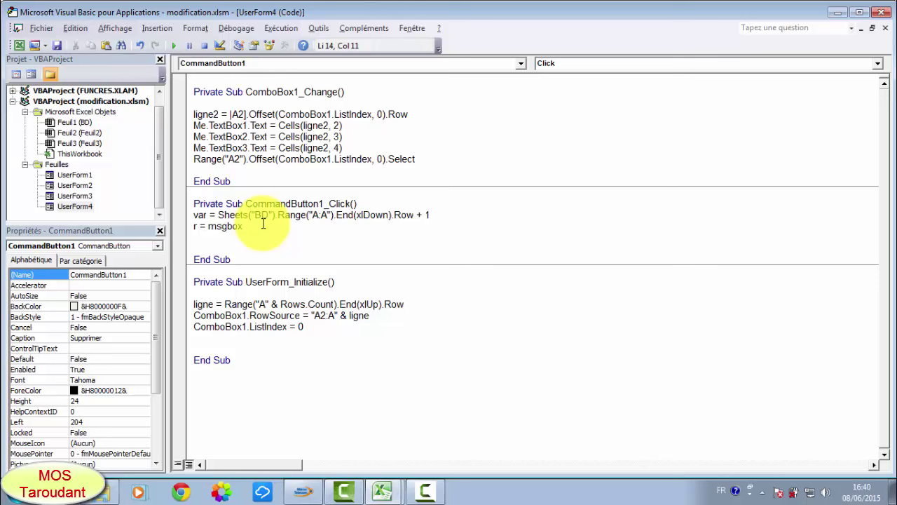
type("msgbox")
type("(")
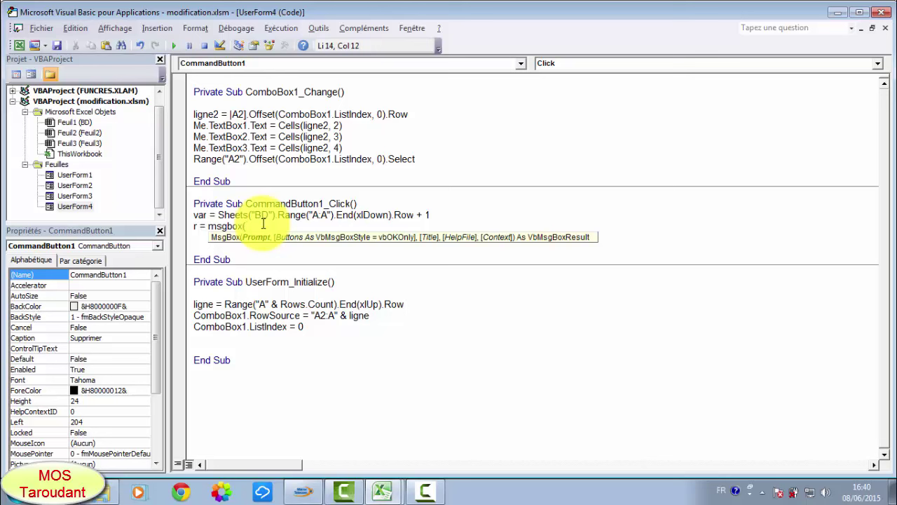
type("\"V")
type("oule")
type("z vou")
type("s")
type(" c")
type("onf")
type("irme")
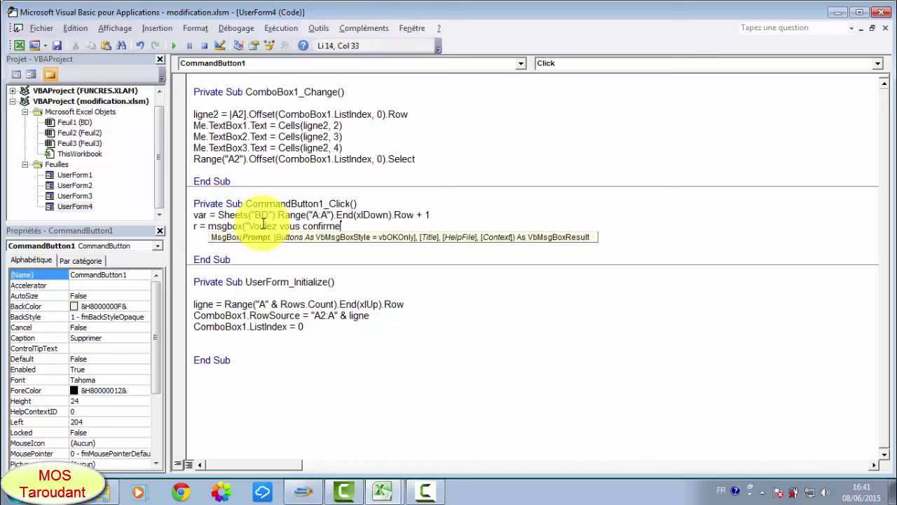
type("z")
type(" la ")
type("suppre")
type("ssion")
type("\"")
type(",")
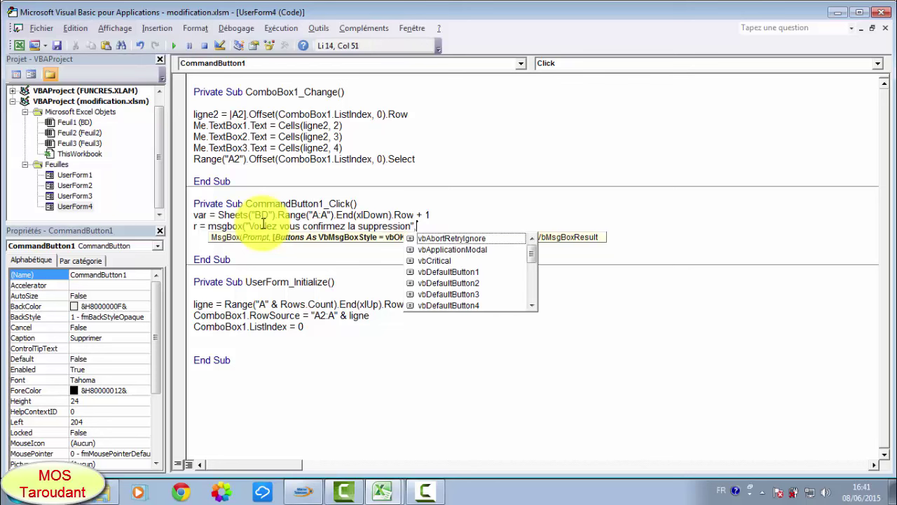
type("vb")
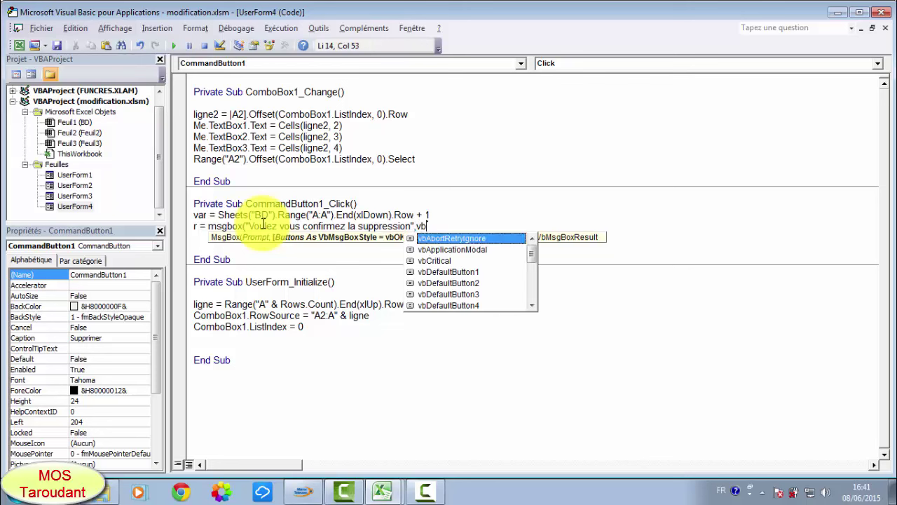
type("y")
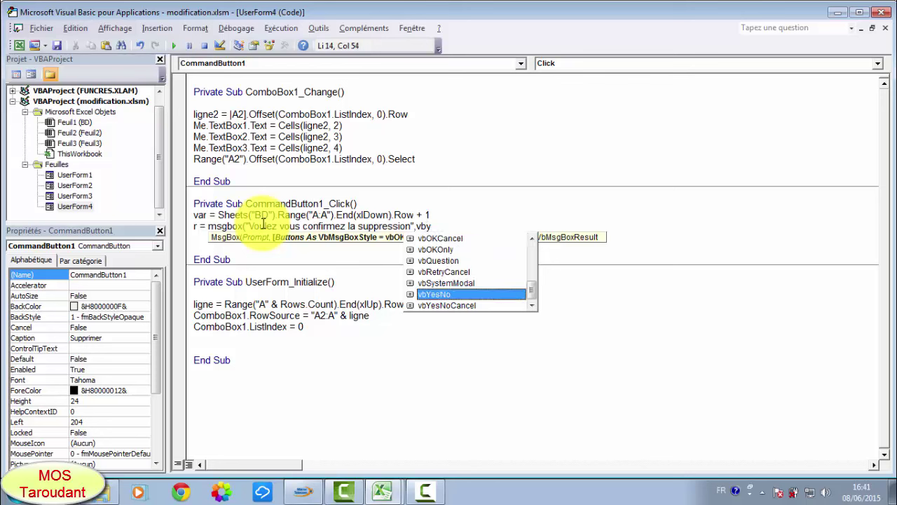
double_click(451, 293)
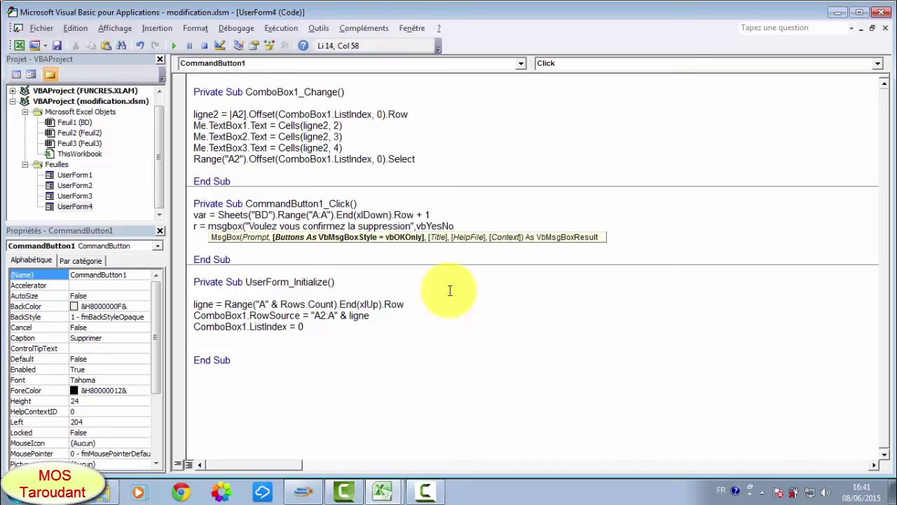
type(",")
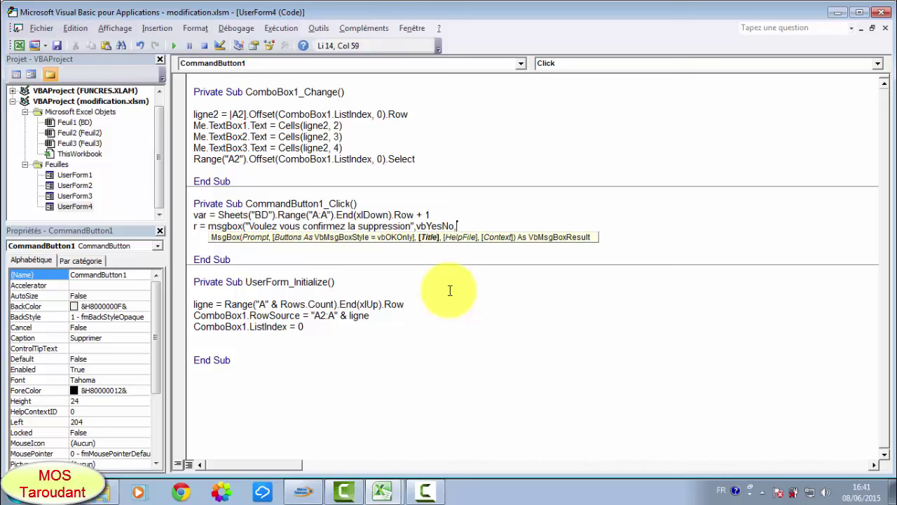
type("\"g")
type("estion ")
type("fo")
type("nc")
type("tionna")
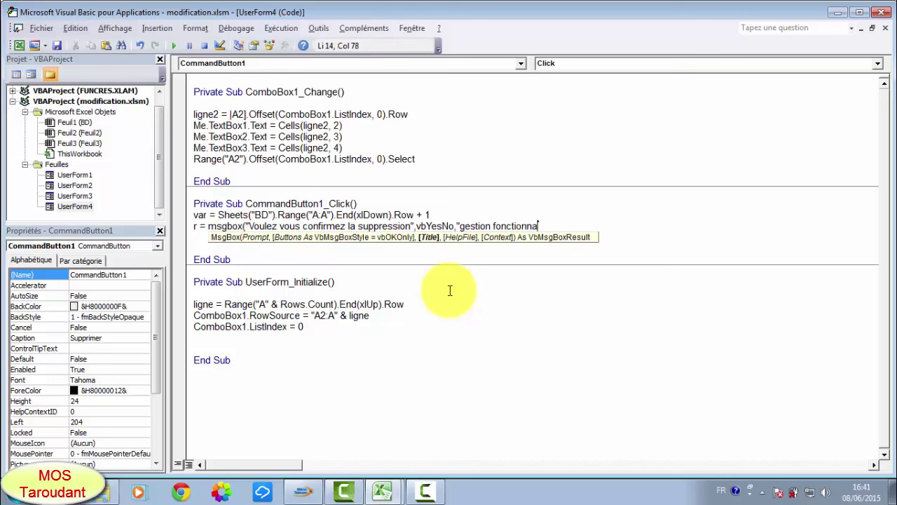
type("ires")
type("\"")
type(")")
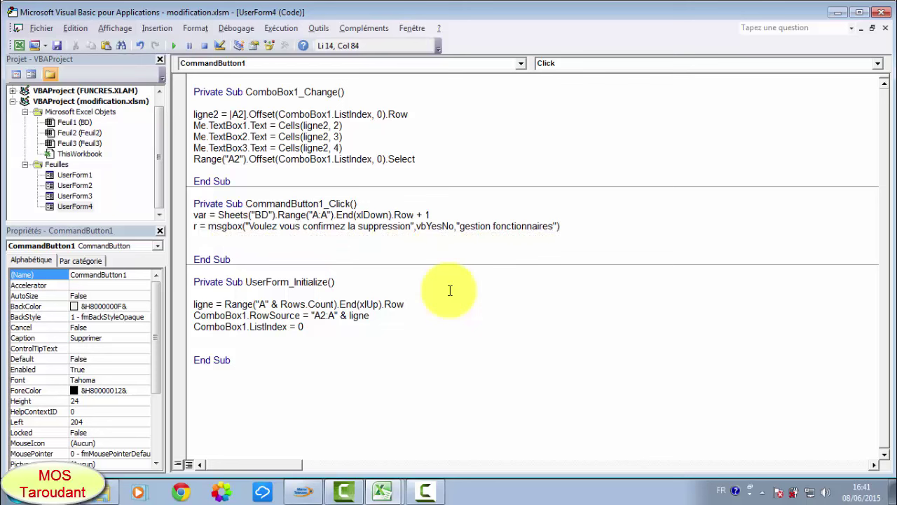
key("Return")
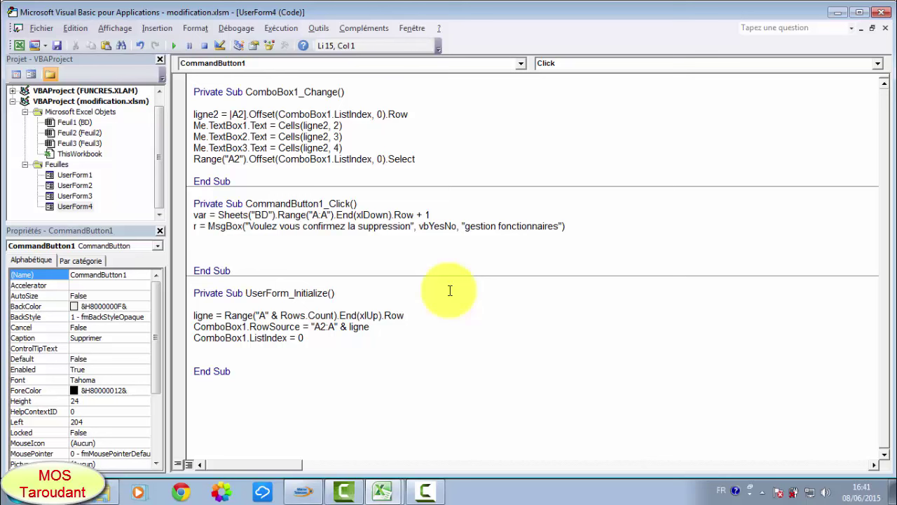
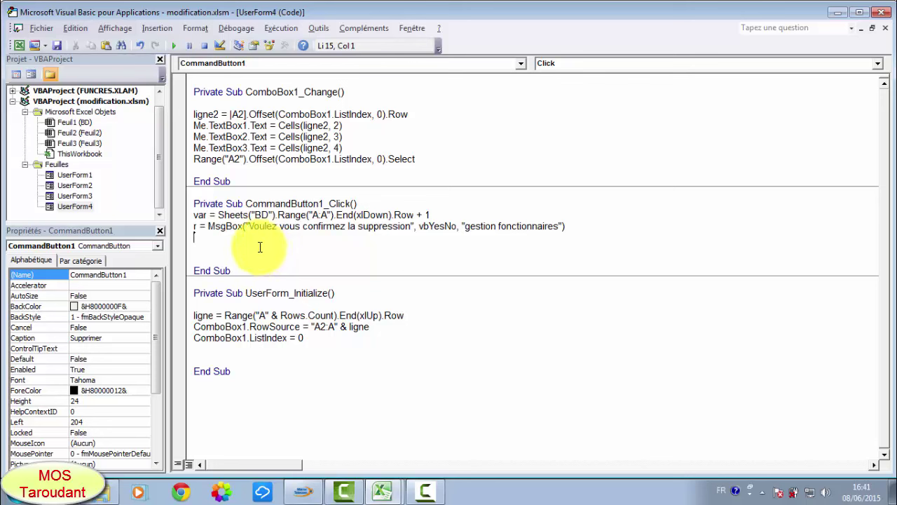
Add the line 'If r <> 6 Then Exit Sub' below the MsgBox line in CommandButton1_Click
type("i")
type("f r")
type("<")
type(">")
type("6 t")
type("hen e")
type("xit s")
type("ub")
key("Return")
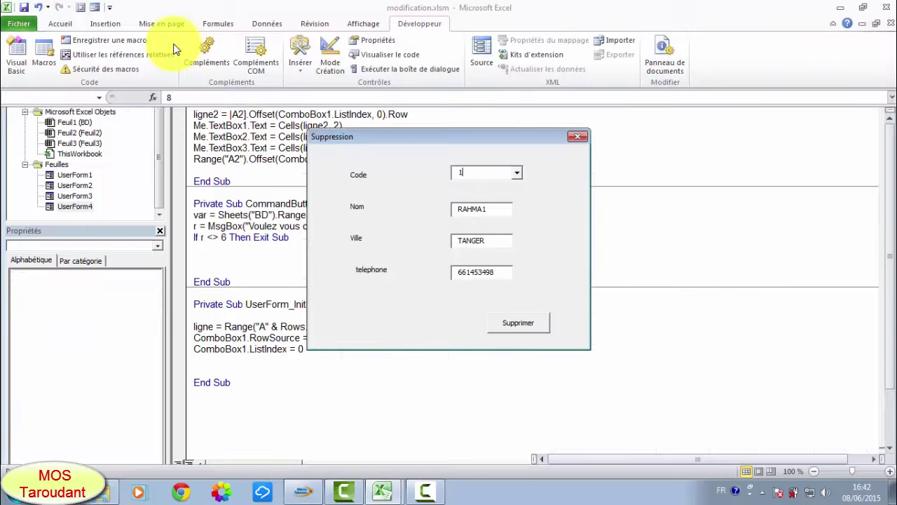
Run the Suppression form, request deletion of employee 003, answer Non, then close the form
left_click(173, 45)
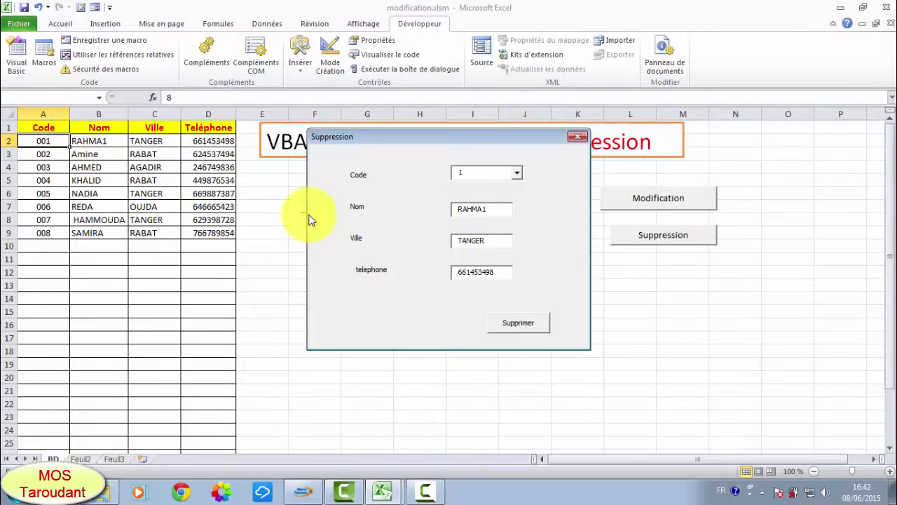
left_click(518, 178)
left_click(501, 208)
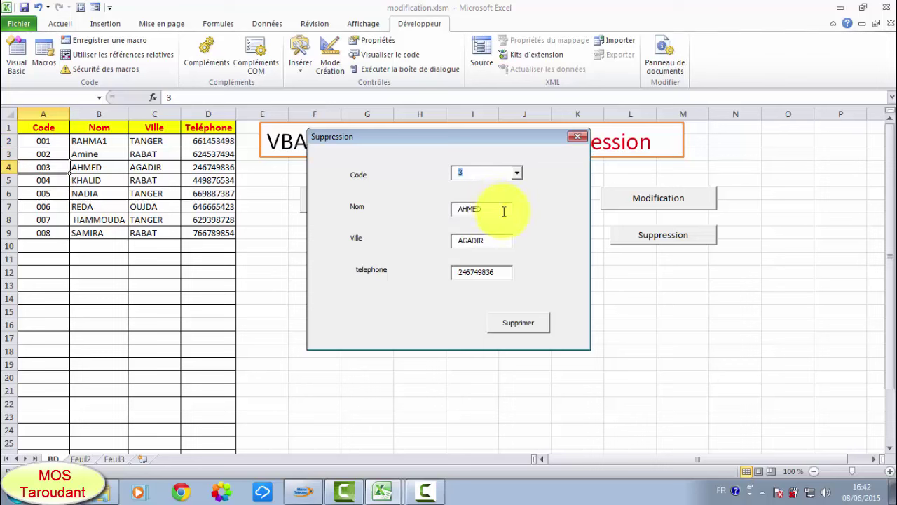
left_click(507, 328)
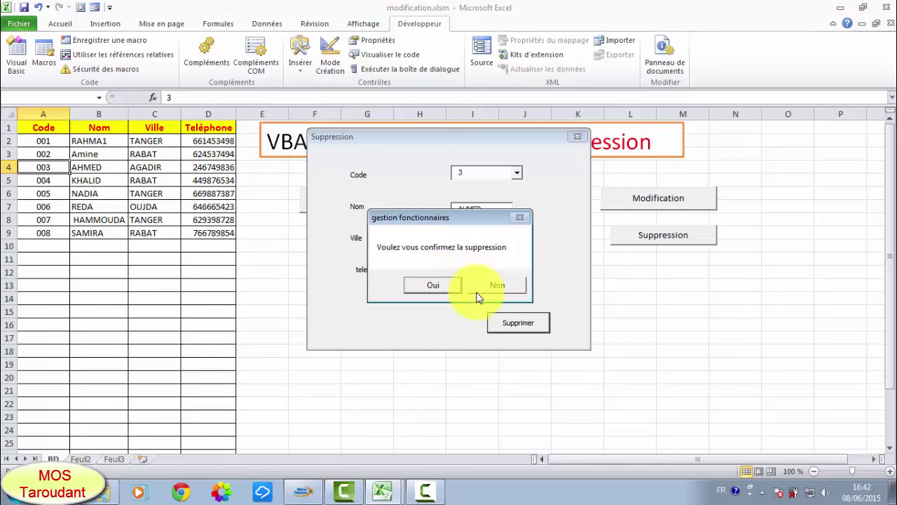
left_click(497, 286)
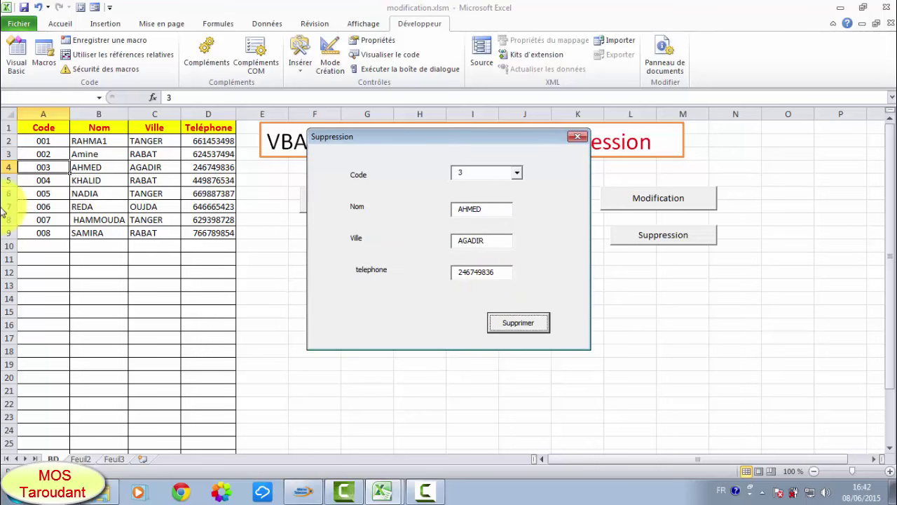
left_click(576, 138)
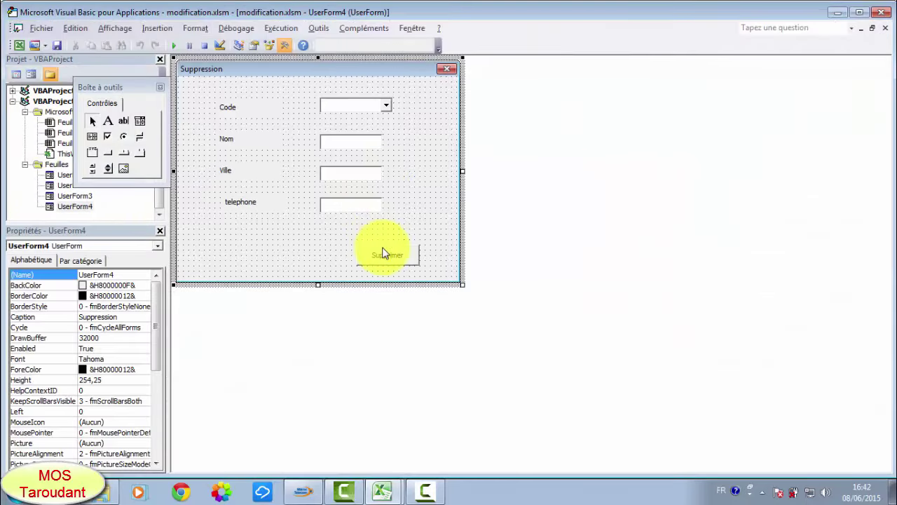
Add 'Selection.EntireRow.Delete' on a new line after the Exit Sub check in the Supprimer routine
double_click(387, 255)
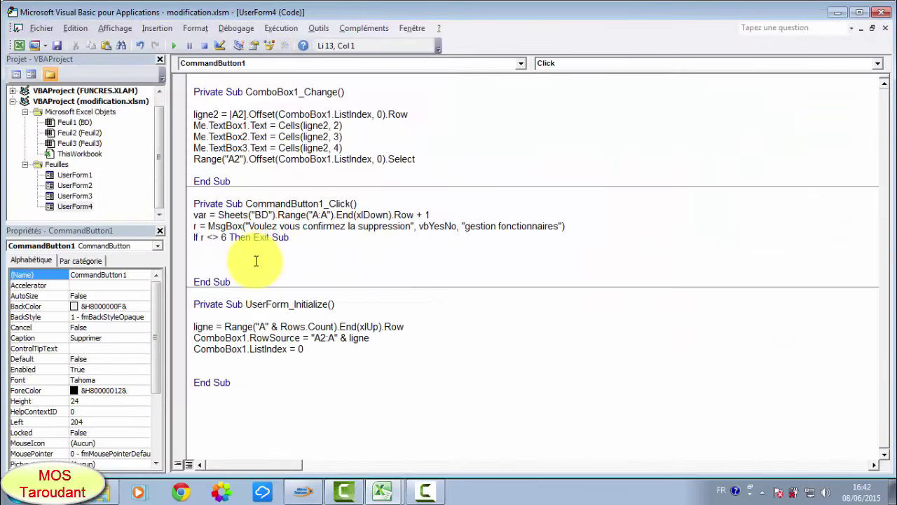
left_click(302, 239)
key("Return")
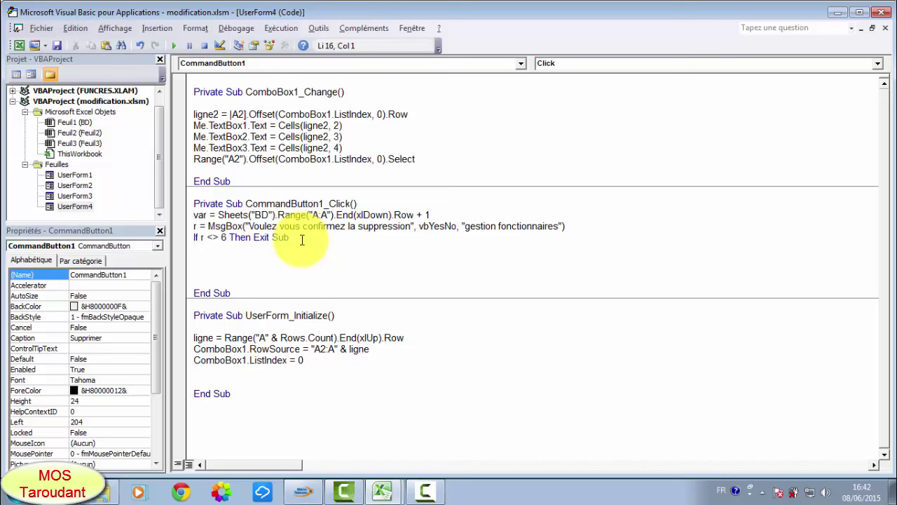
type("se")
type("e")
type("n.")
type("enti")
type("re")
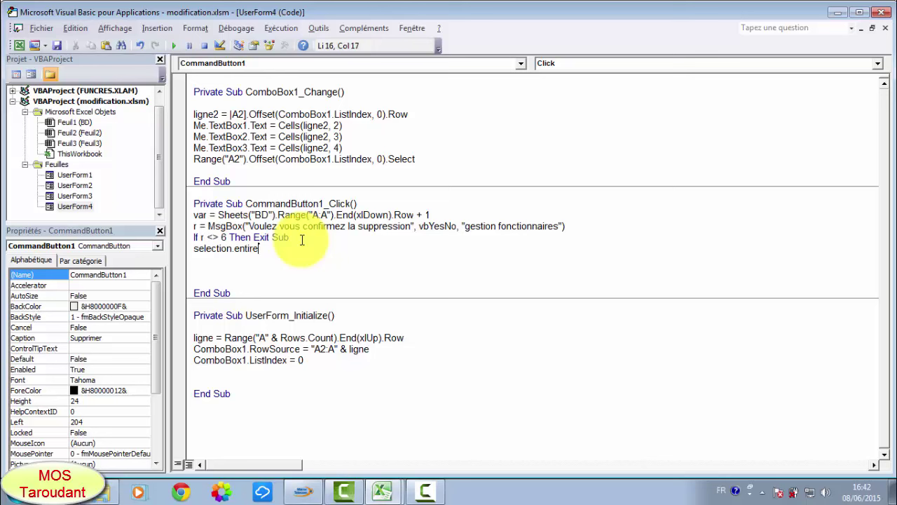
type("ow.D")
type("e")
type("lete")
key("Return")
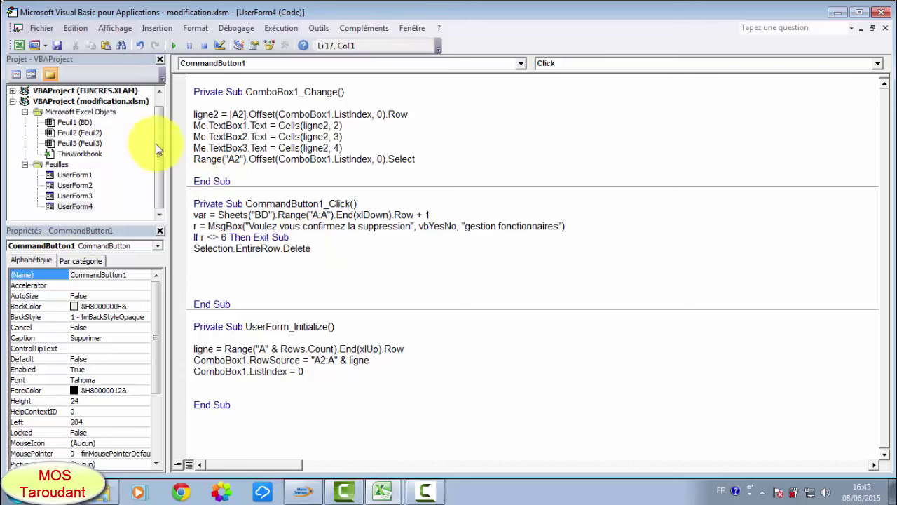
Run the form, delete employee 004 by confirming Oui, then close the form
left_click(175, 47)
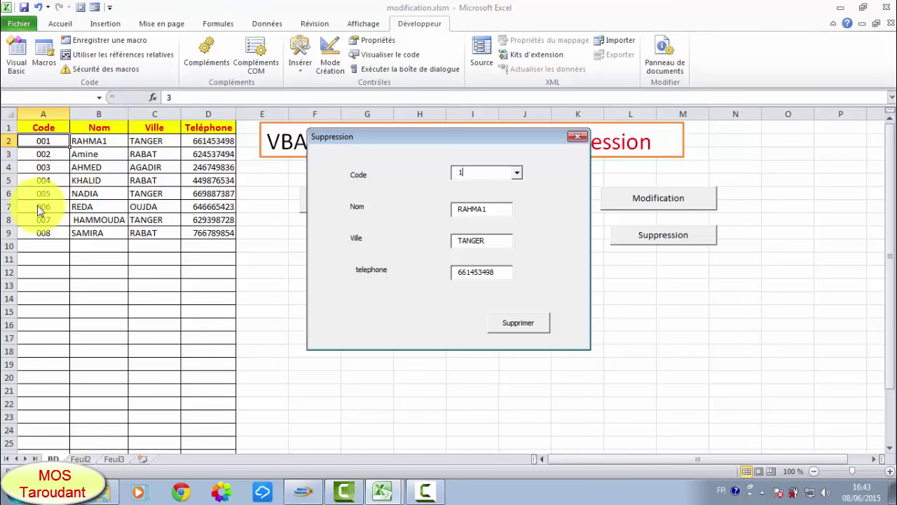
left_click(517, 173)
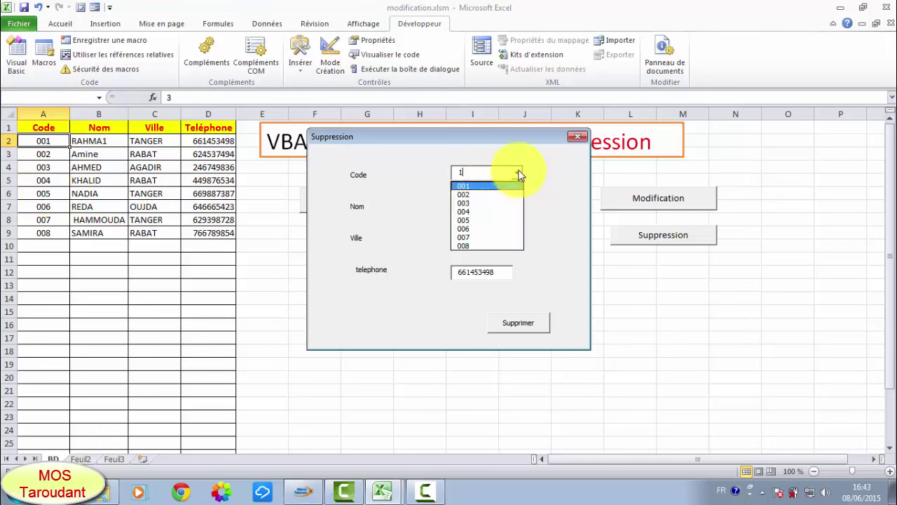
left_click(482, 210)
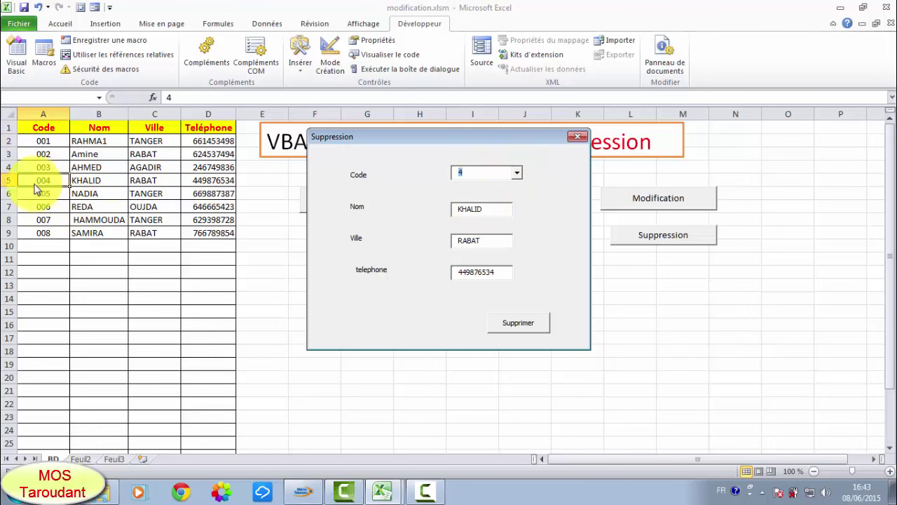
left_click(510, 323)
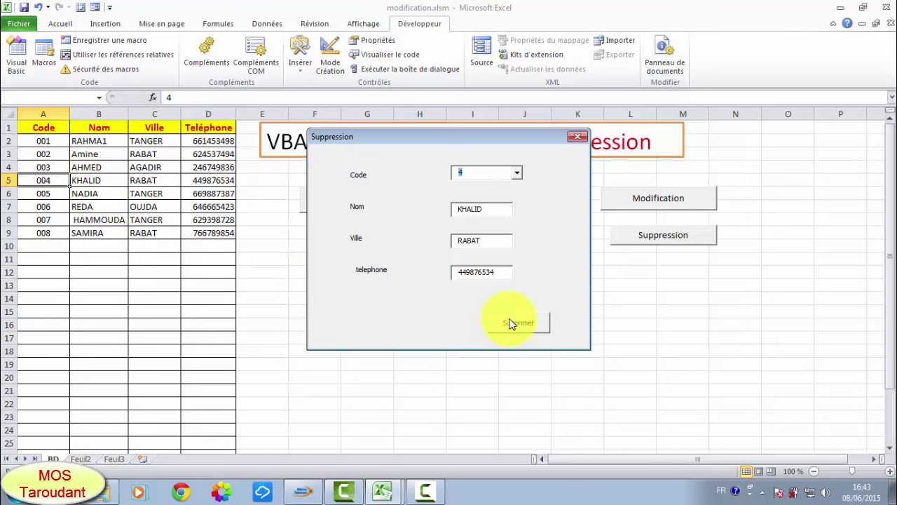
left_click(442, 286)
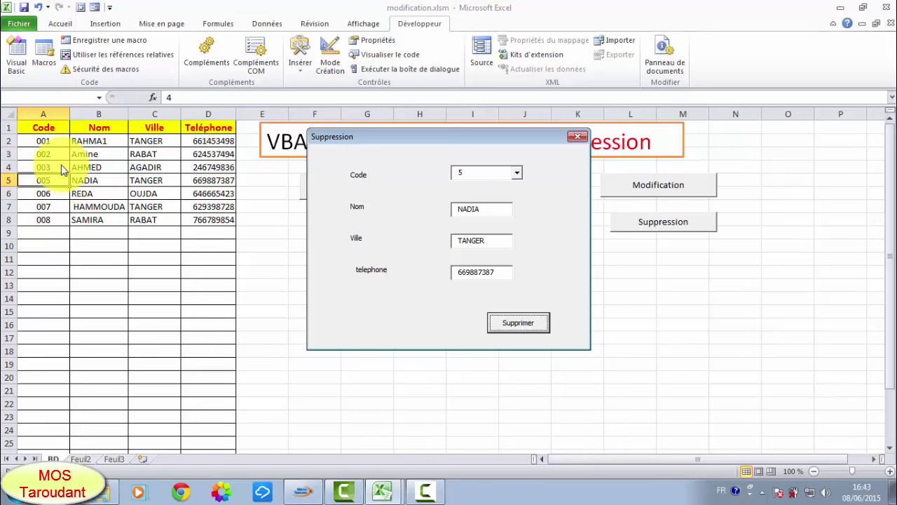
left_click(579, 139)
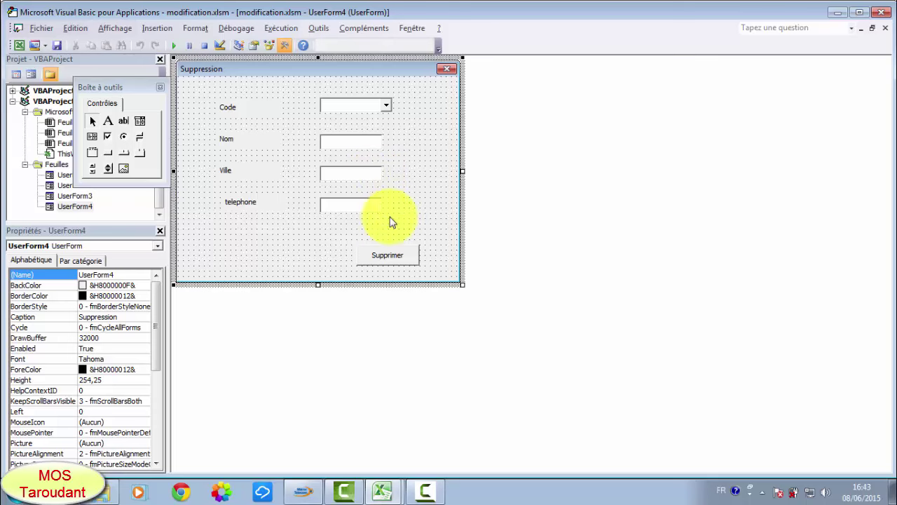
Add a UserForm_Initialize() call after Selection.EntireRow.Delete and dismiss the resulting compile error
double_click(394, 254)
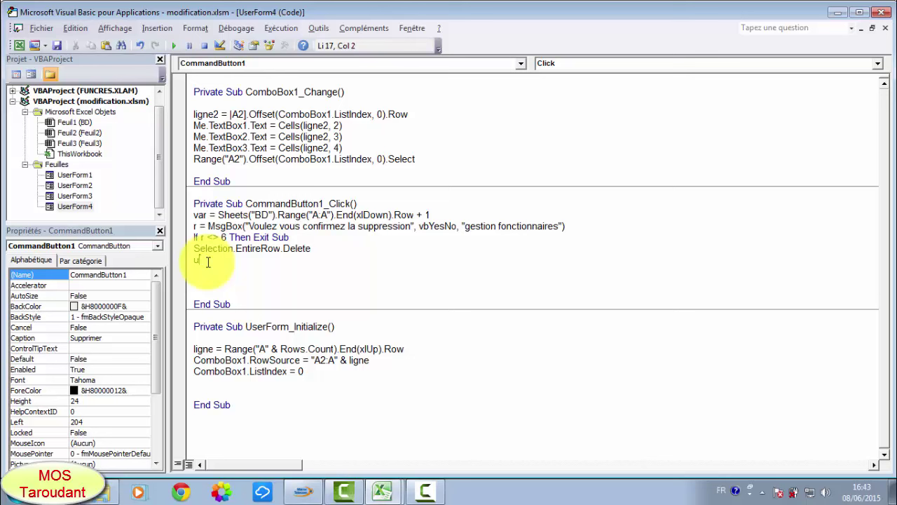
type("se")
type("rform_initiali")
type("z")
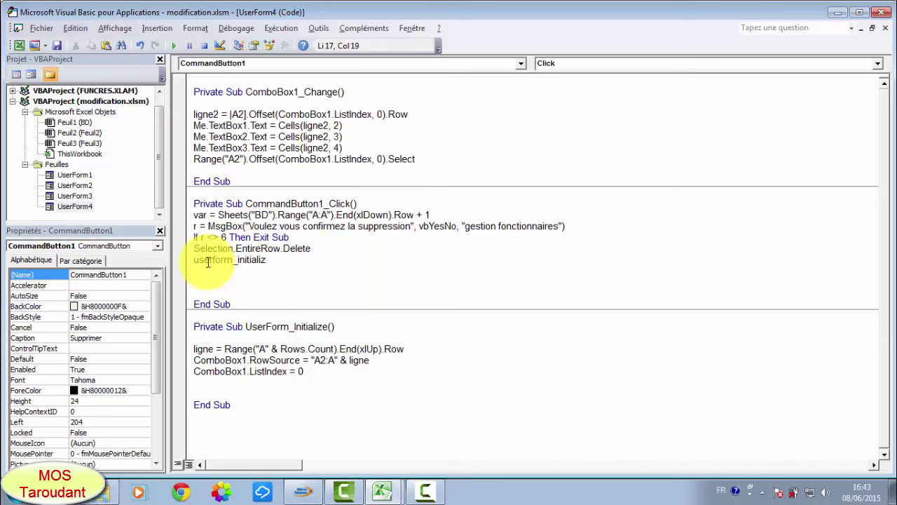
type("e(")
key("Return")
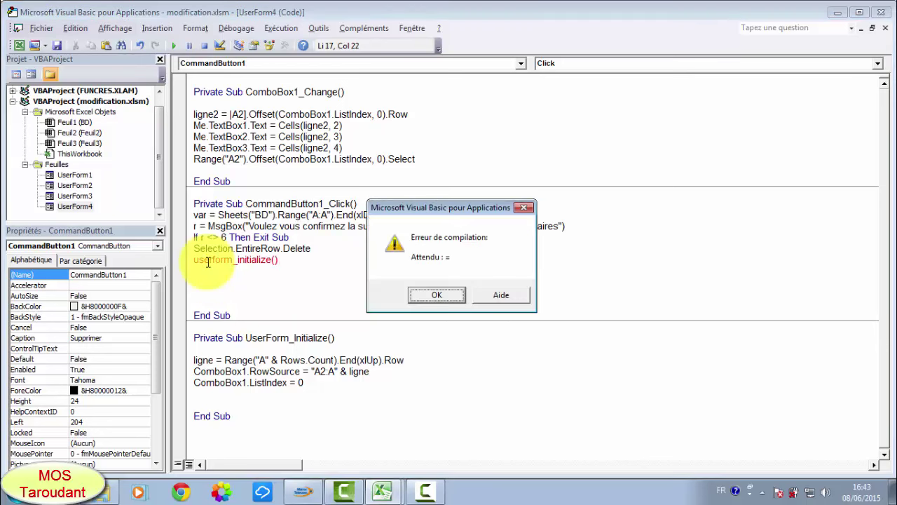
left_click(436, 294)
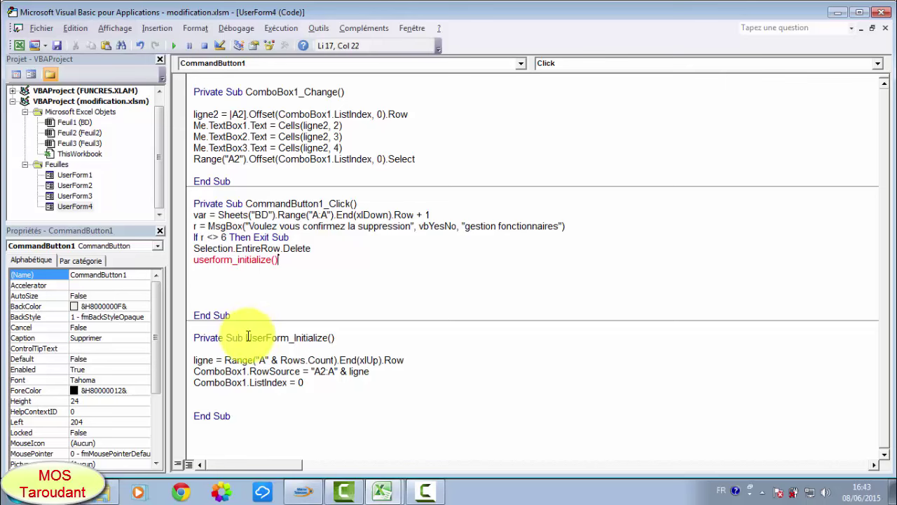
Fix the call by removing the parentheses so the line reads UserForm_Initialize
left_click_drag(245, 337, 337, 338)
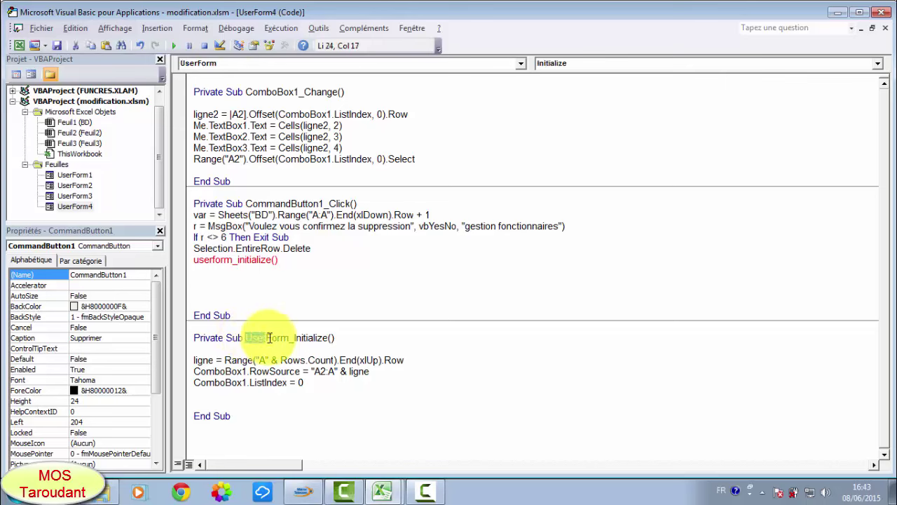
right_click(317, 339)
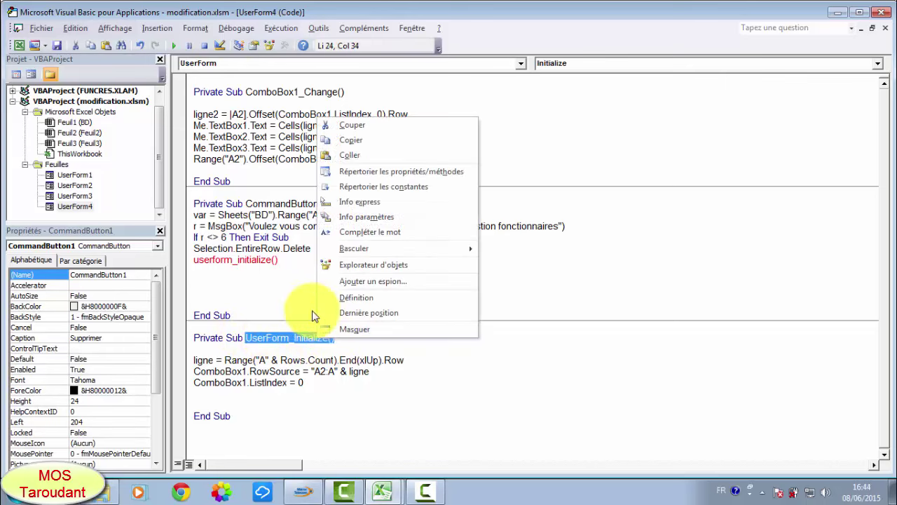
left_click(281, 260)
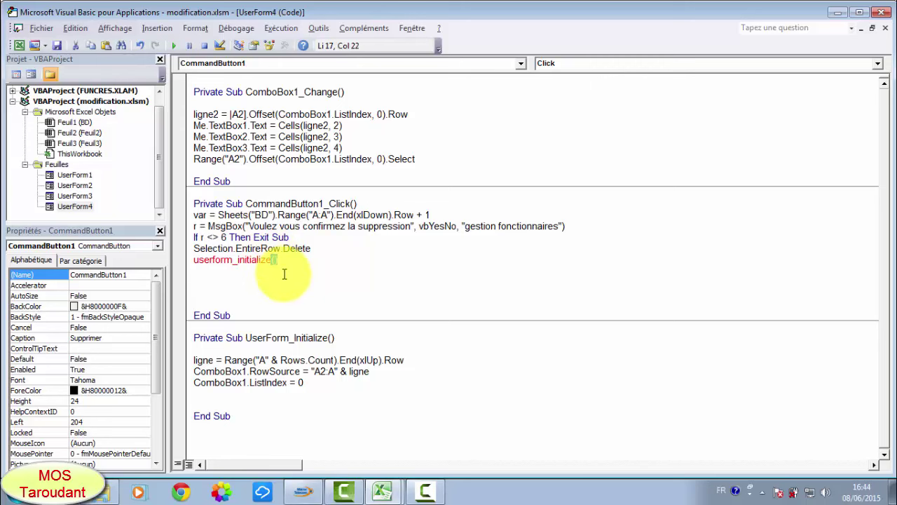
key("BackSpace")
left_click(214, 291)
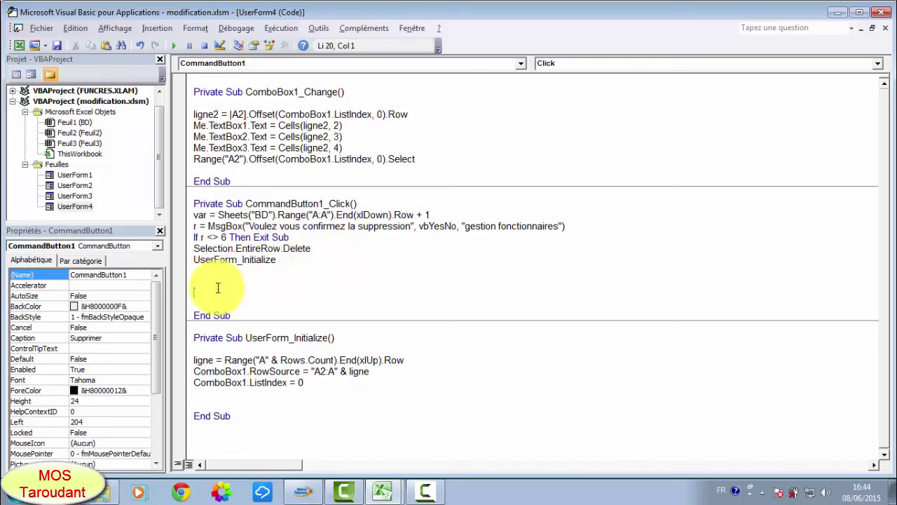
Run the form, delete employee 007 by confirming Oui, then close the form
left_click(176, 45)
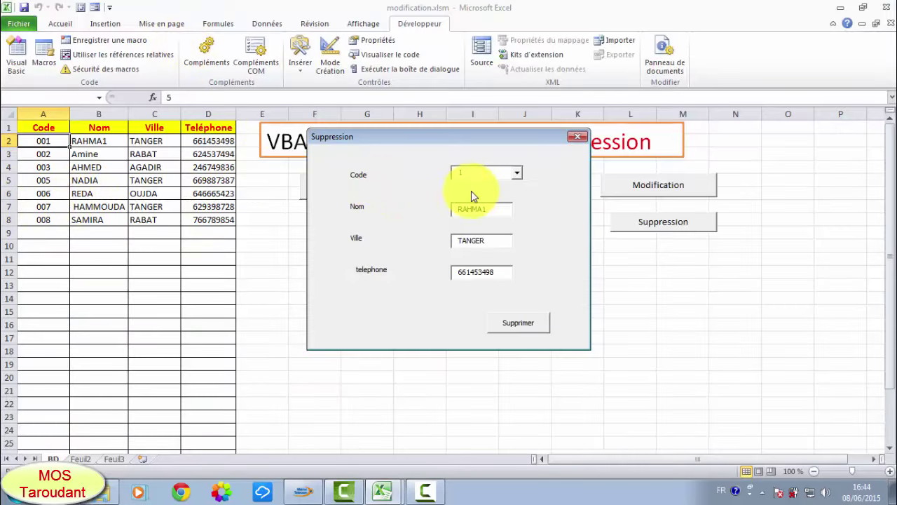
left_click(516, 173)
left_click(483, 229)
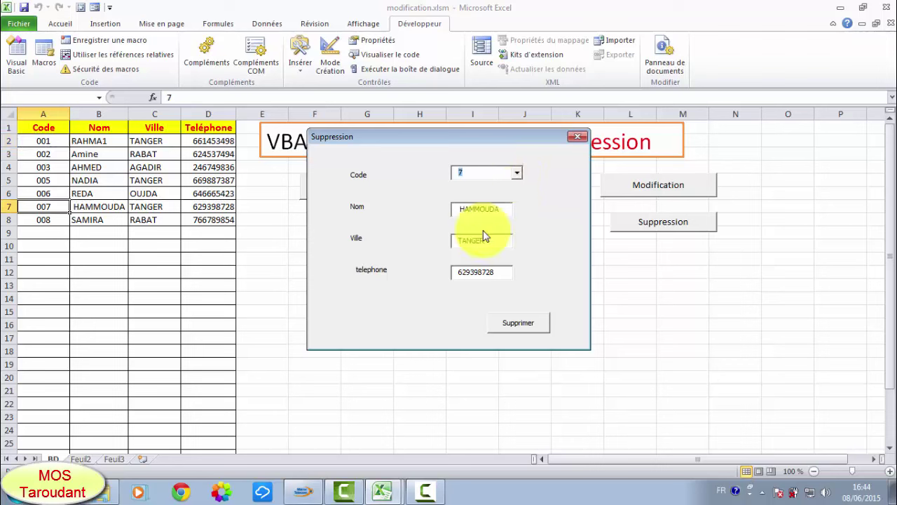
left_click(531, 324)
left_click(456, 289)
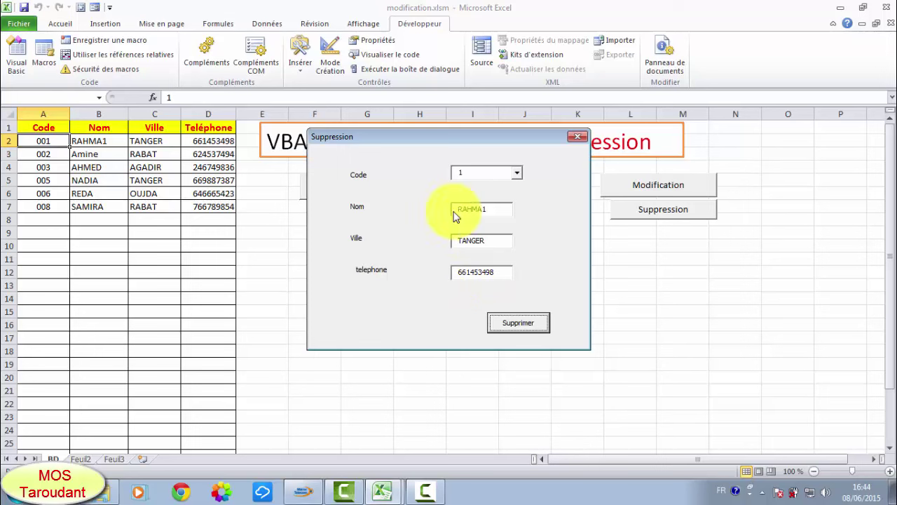
left_click(579, 138)
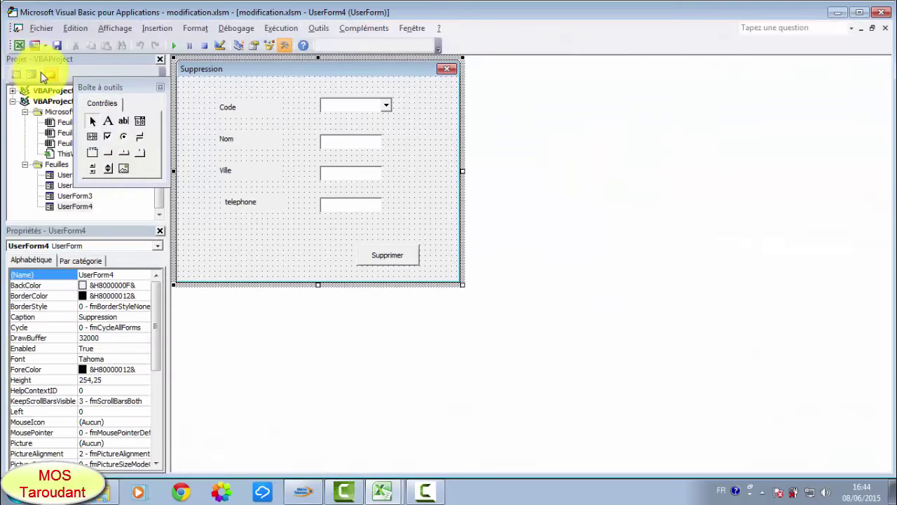
In Mode Création, drag Consultation par ville, Modification and Suppression into one row beside Ajout
left_click(19, 45)
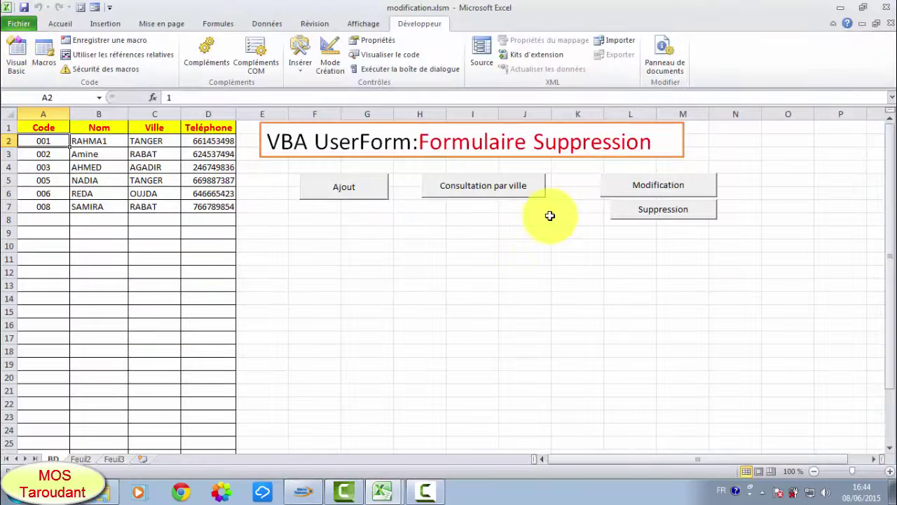
left_click(330, 57)
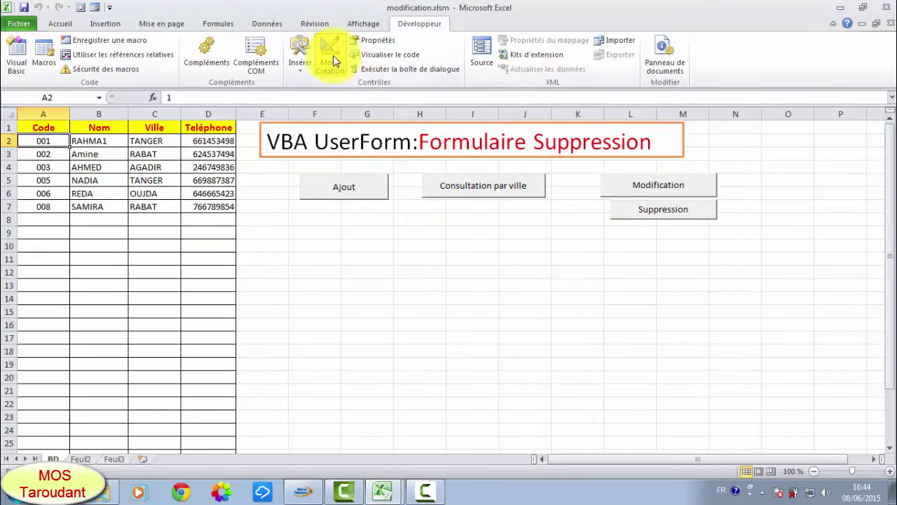
left_click_drag(648, 216, 752, 188)
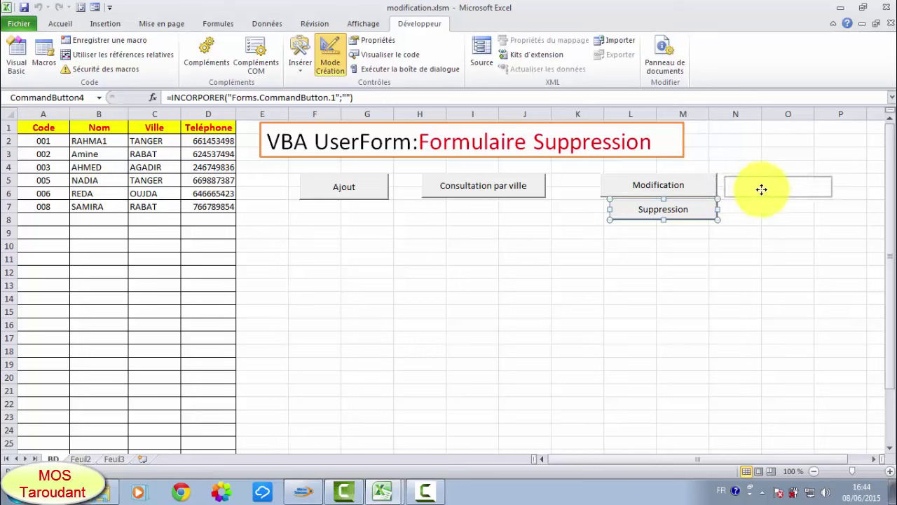
left_click_drag(753, 188, 761, 189)
left_click_drag(674, 189, 632, 187)
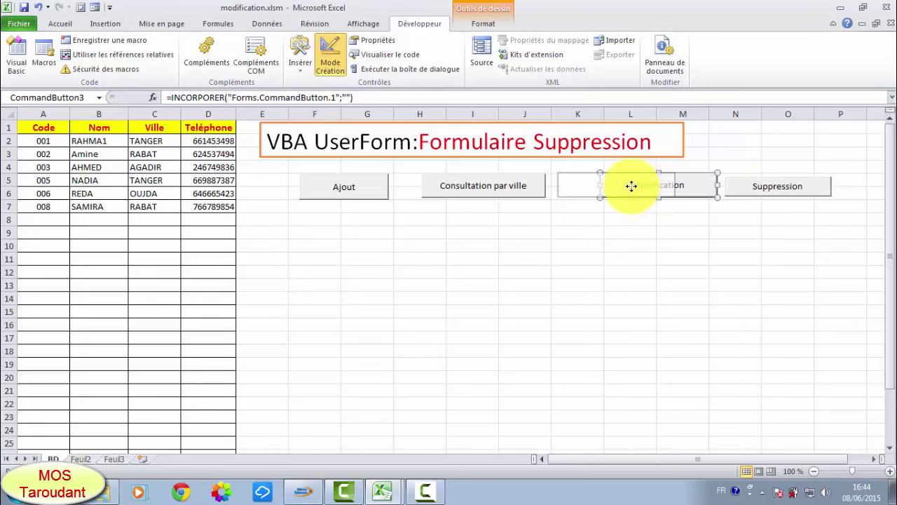
left_click_drag(465, 186, 439, 186)
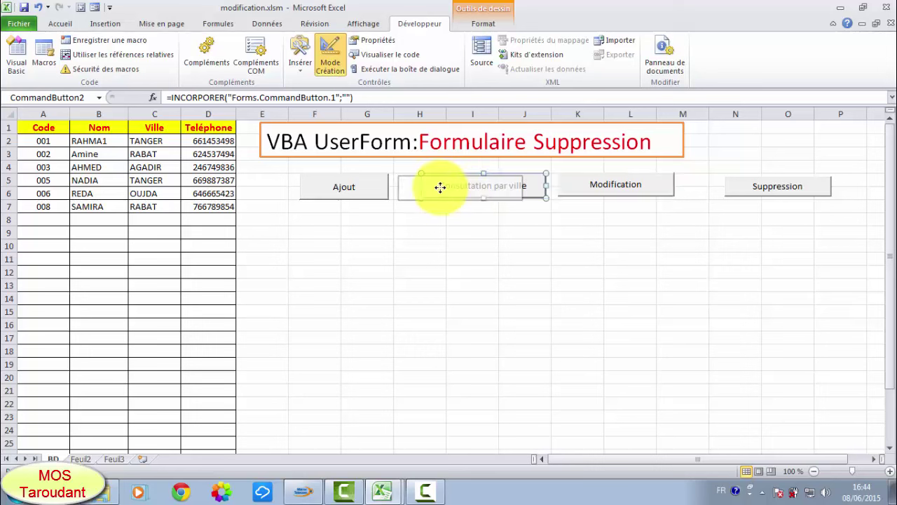
left_click_drag(575, 187, 525, 187)
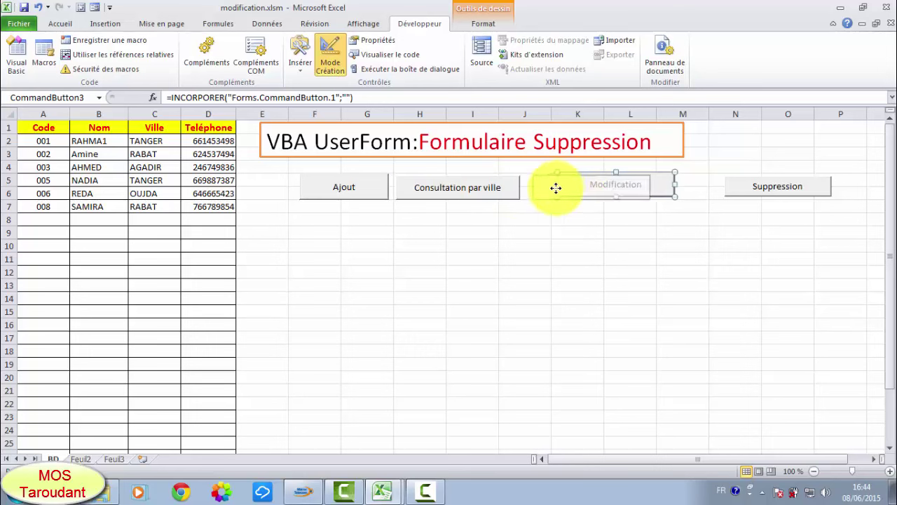
left_click_drag(813, 193, 697, 190)
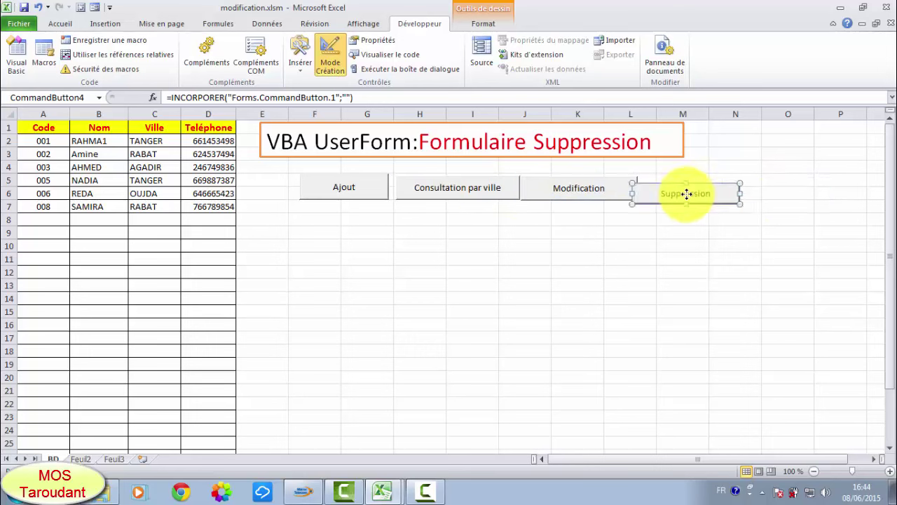
left_click(677, 241)
Put 'UserForm4.Show 1' in CommandButton4_Click and return to the Excel workbook
double_click(680, 186)
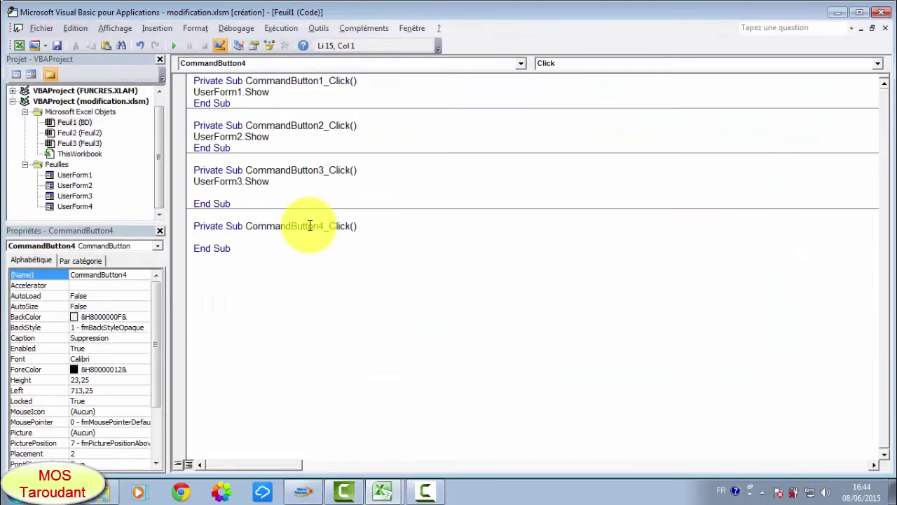
type("userf")
type("orm")
type("4")
type(".")
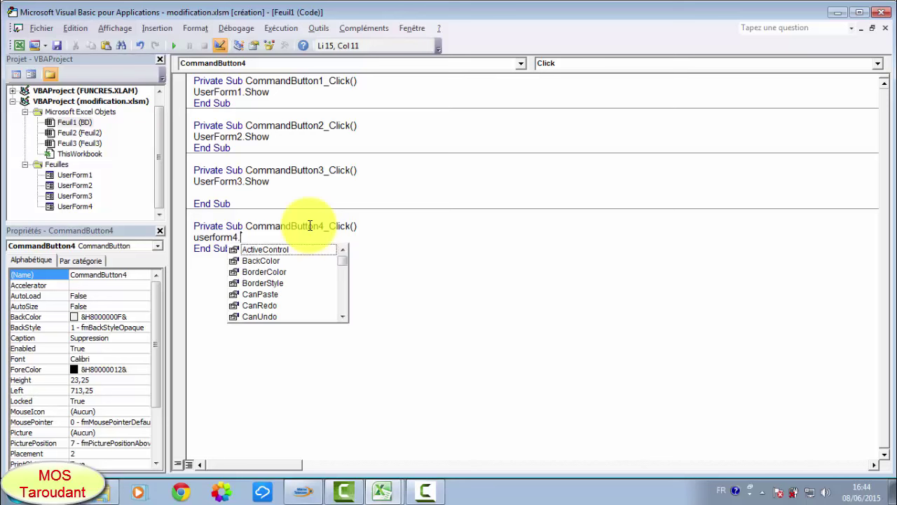
type("sh")
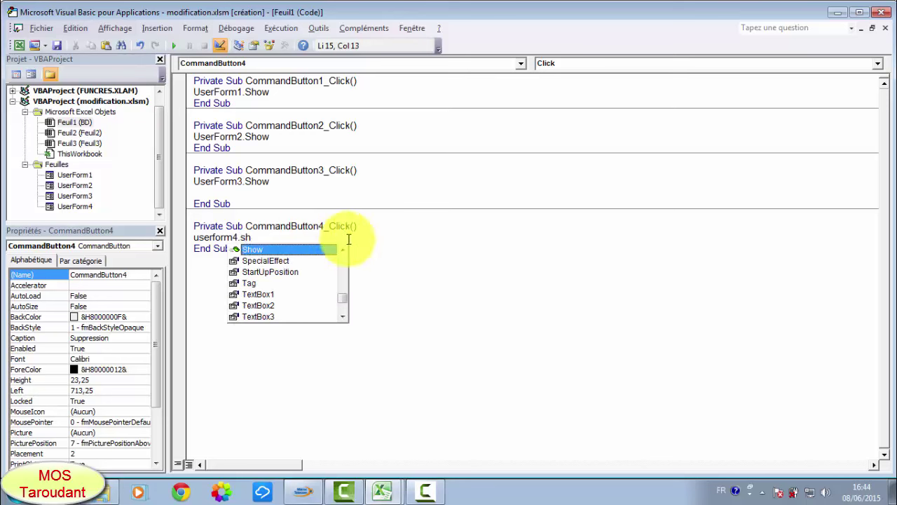
double_click(300, 249)
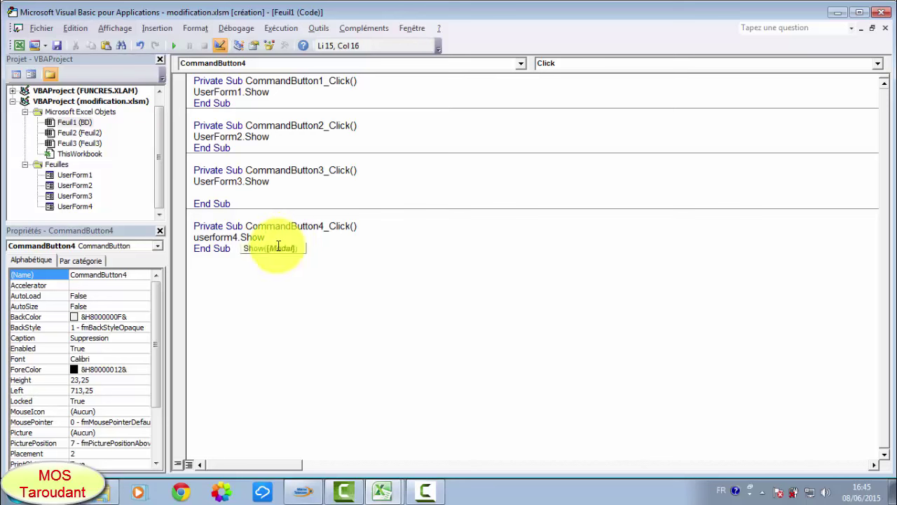
type("1")
key("Down")
key("Down")
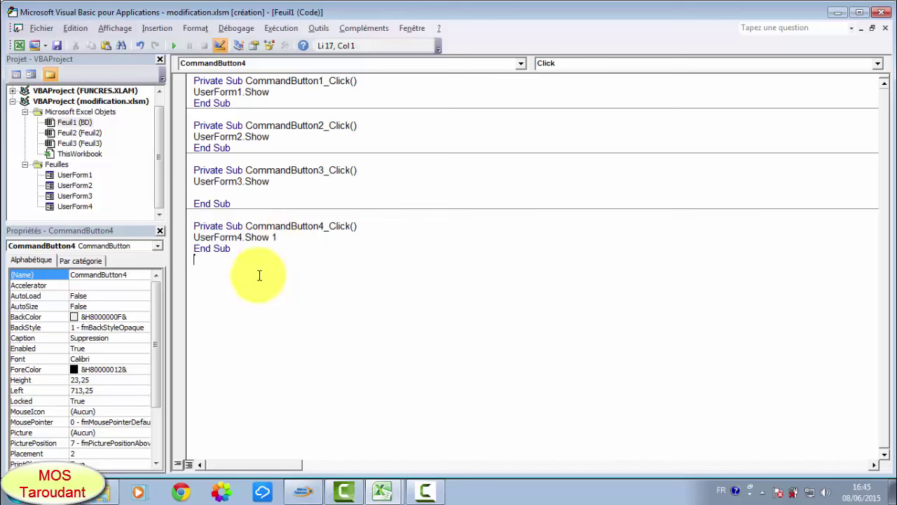
left_click(19, 46)
Turn off Mode Création, launch the form from the Suppression button, and delete employee 001 with Oui
left_click(326, 56)
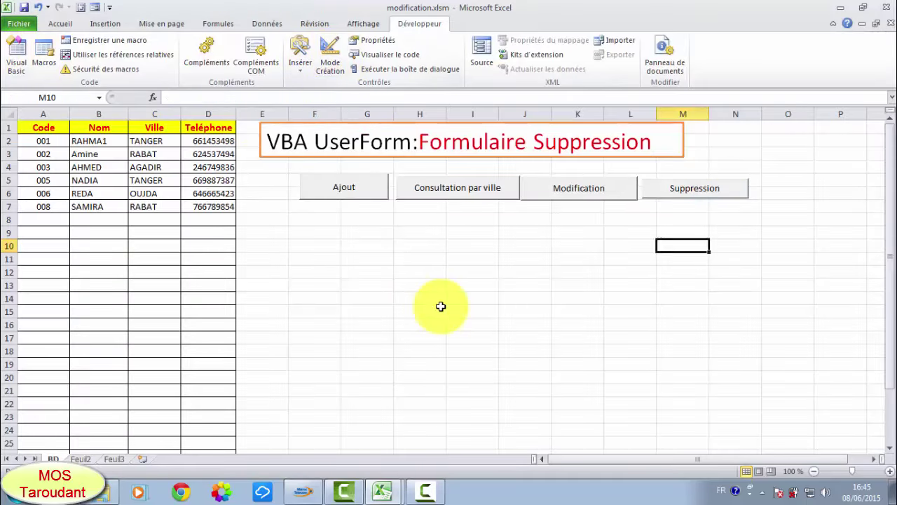
left_click(435, 311)
left_click(693, 188)
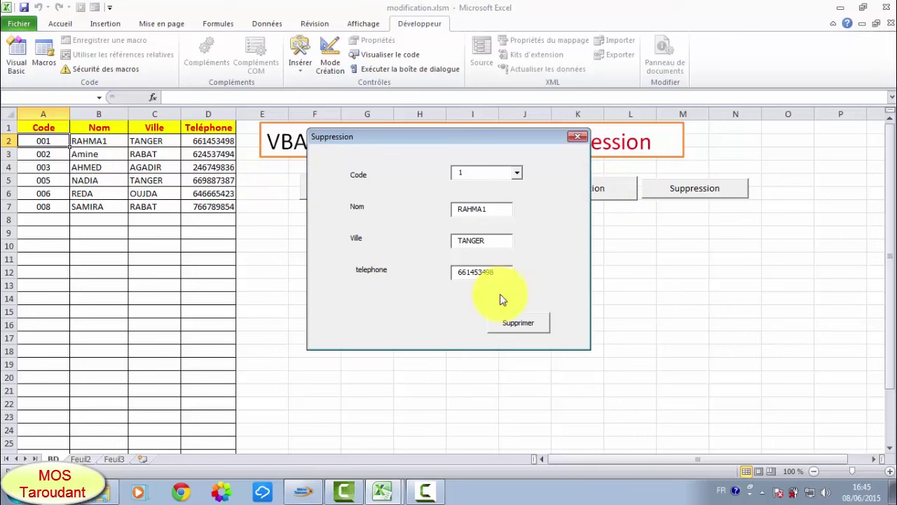
left_click(517, 328)
left_click(434, 287)
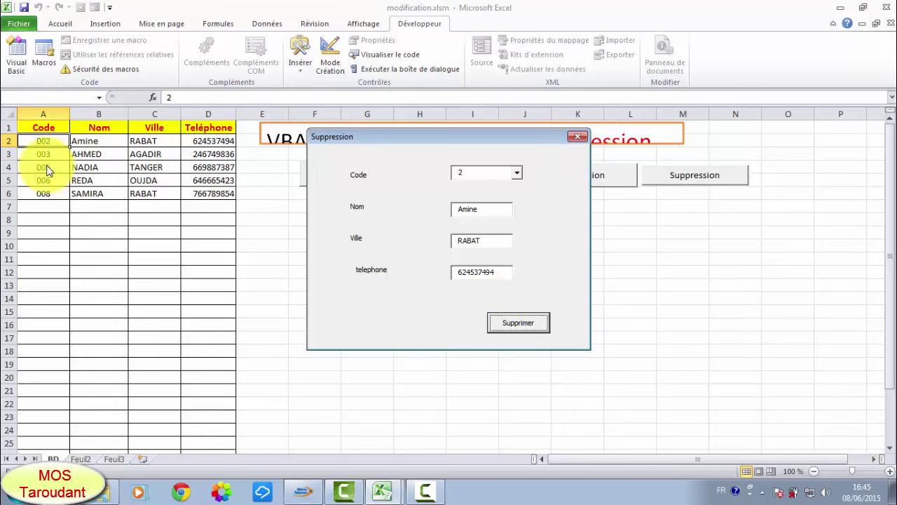
Delete employee 005 with Oui confirmation, then close the Suppression form
left_click(516, 173)
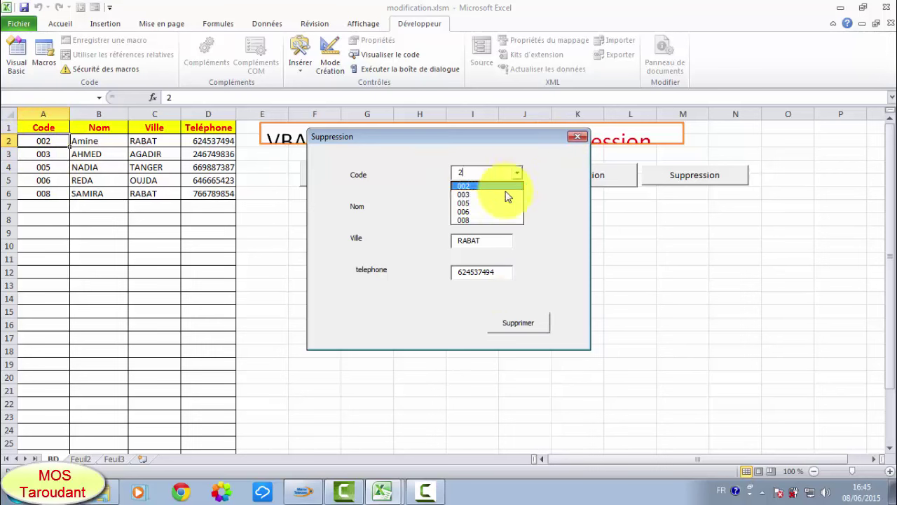
left_click(491, 203)
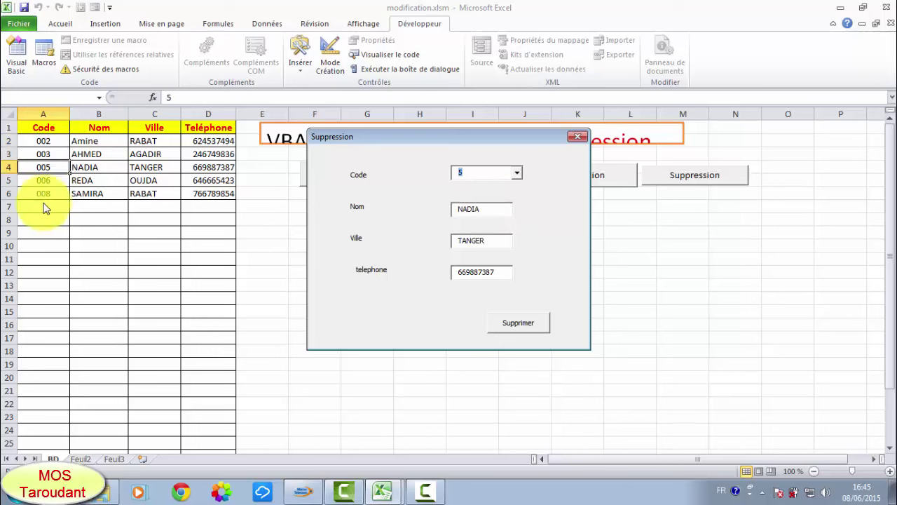
left_click(535, 328)
left_click(435, 288)
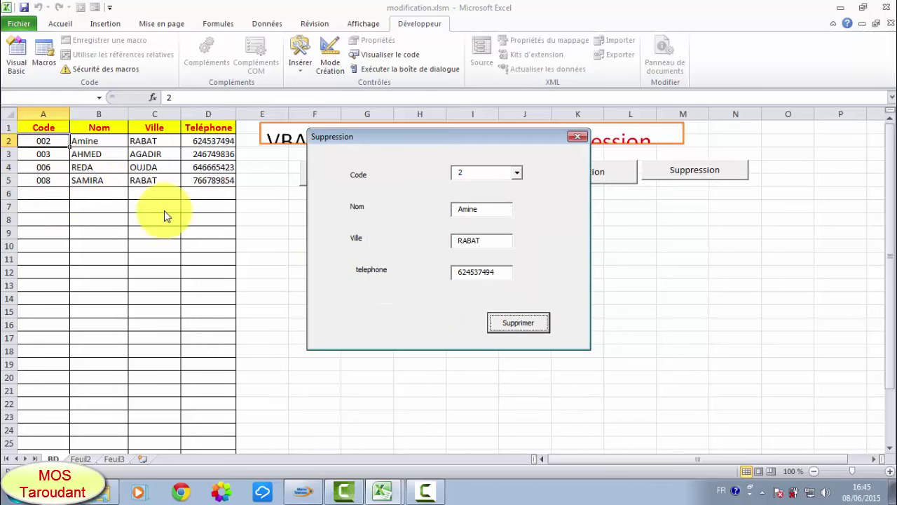
left_click(576, 139)
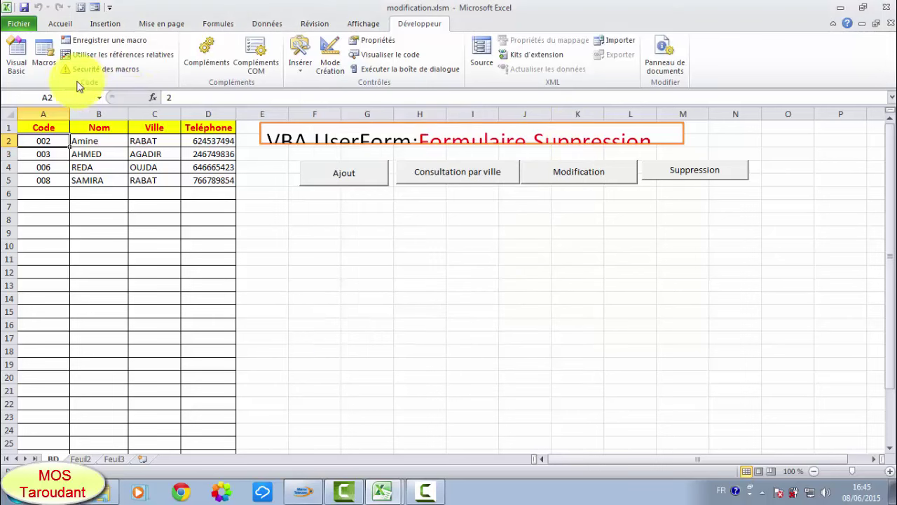